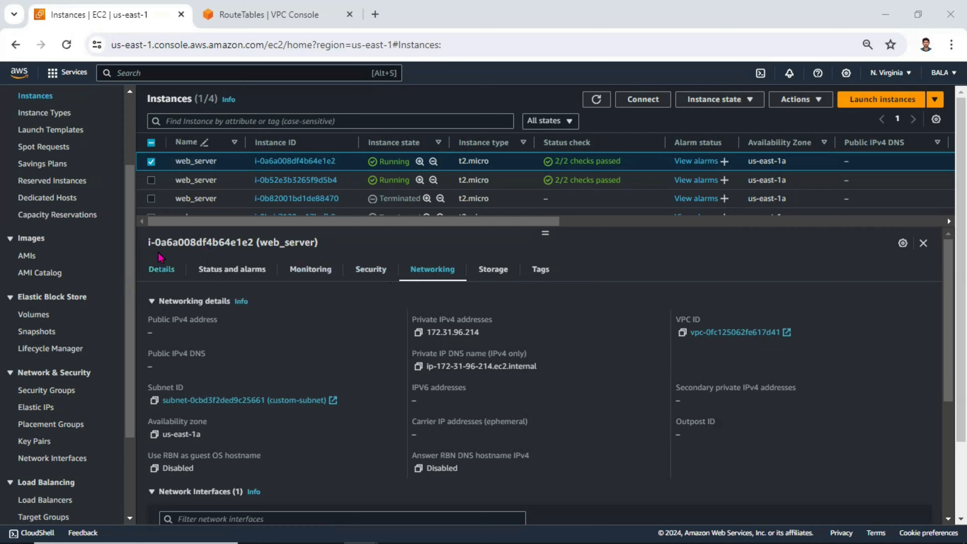
Review the selected web_server instance's details and networking information.
{"action": "left_click", "coordinate": [161, 277]}
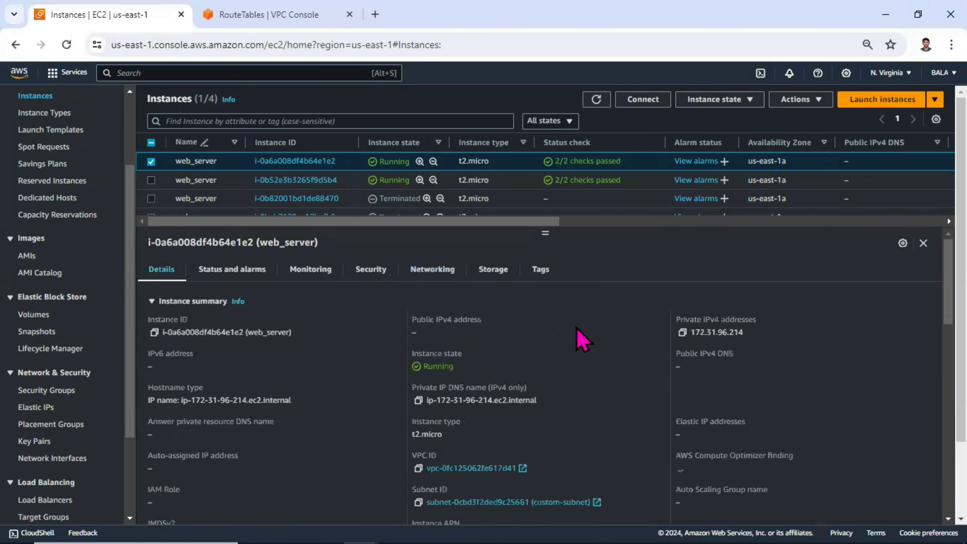
{"action": "double_click", "coordinate": [414, 332]}
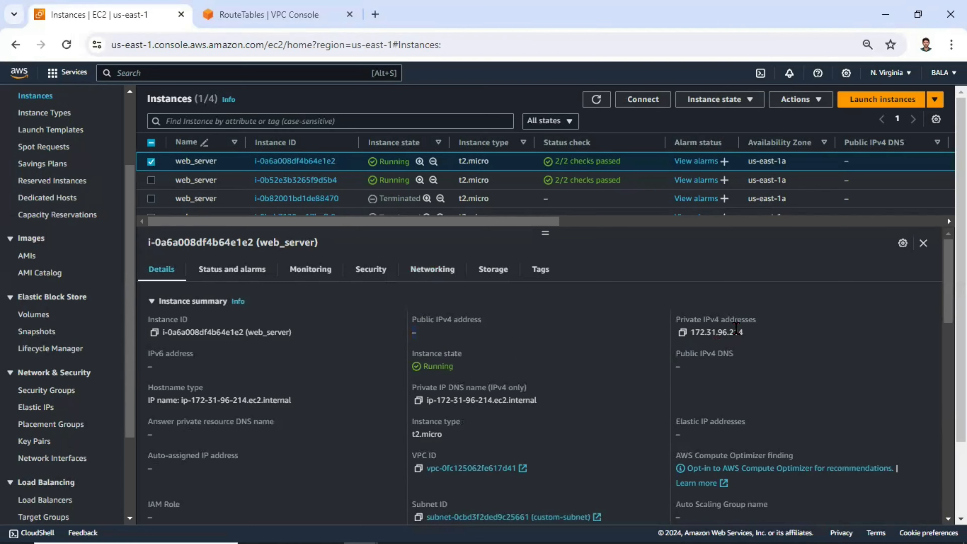
{"action": "left_click_drag", "start_coordinate": [743, 332], "coordinate": [713, 325]}
{"action": "left_click", "coordinate": [436, 271]}
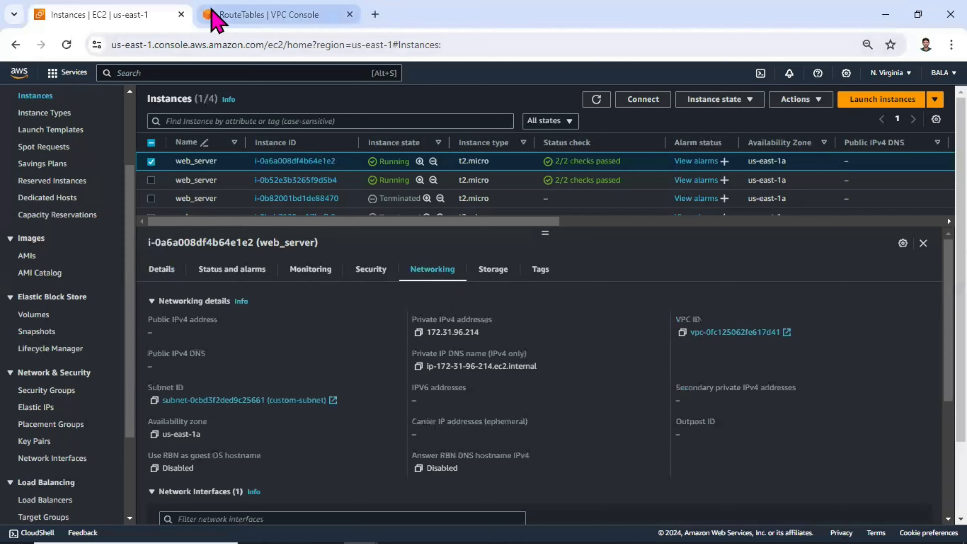
Review the private route table's subnet associations and routes in the VPC console.
{"action": "left_click", "coordinate": [217, 16]}
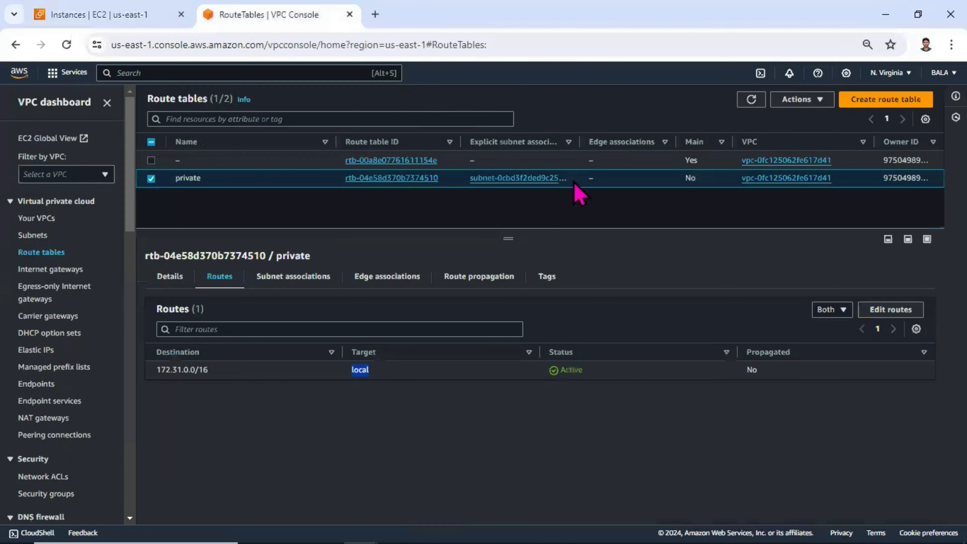
{"action": "left_click", "coordinate": [42, 236]}
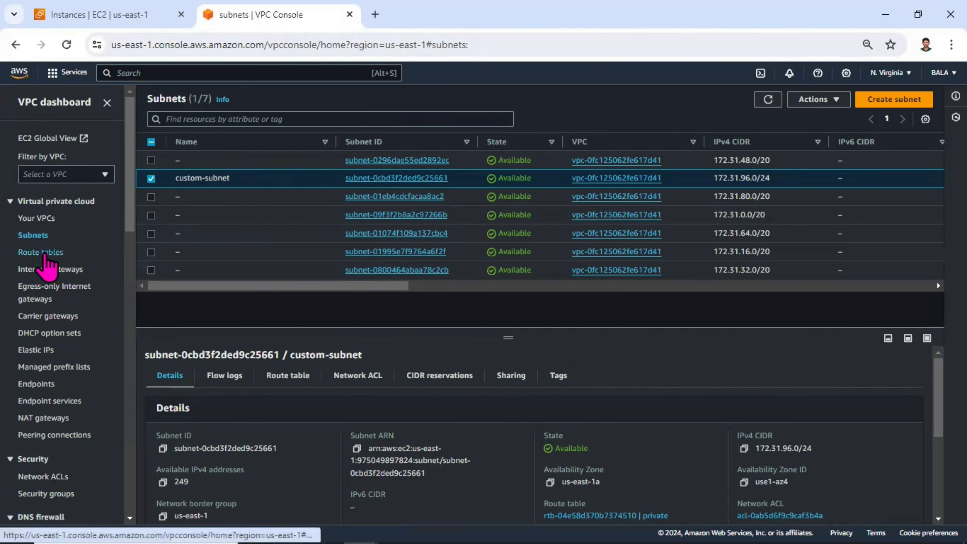
{"action": "left_click", "coordinate": [45, 254]}
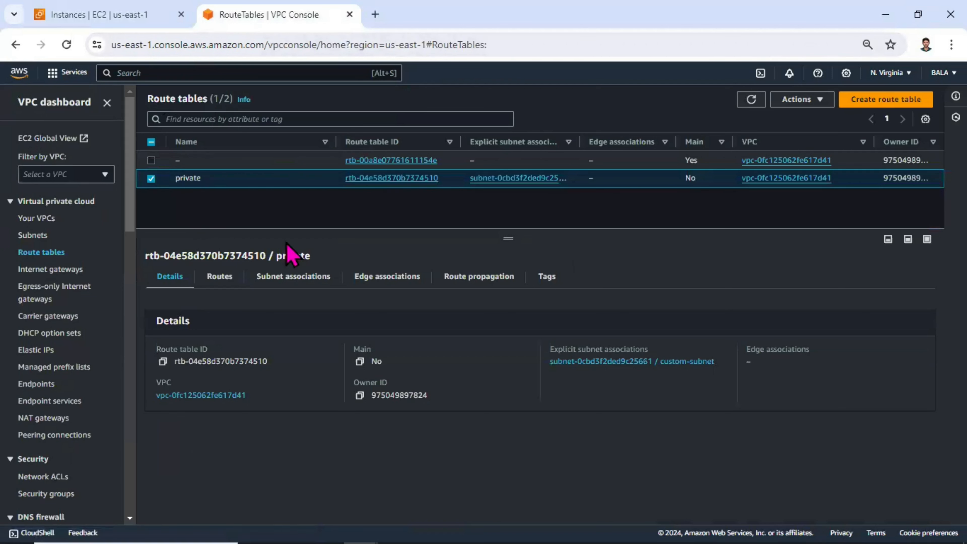
{"action": "left_click", "coordinate": [269, 278]}
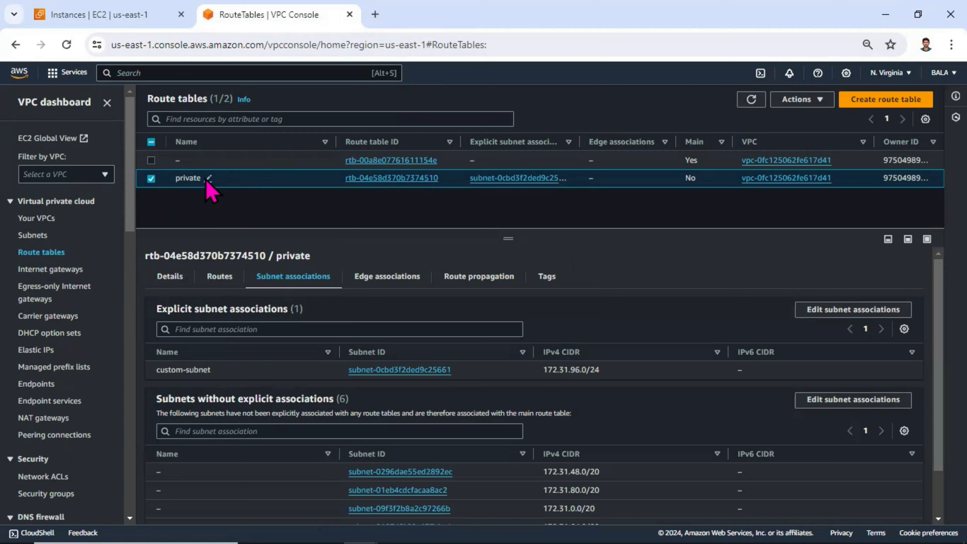
{"action": "left_click_drag", "start_coordinate": [223, 370], "coordinate": [167, 383]}
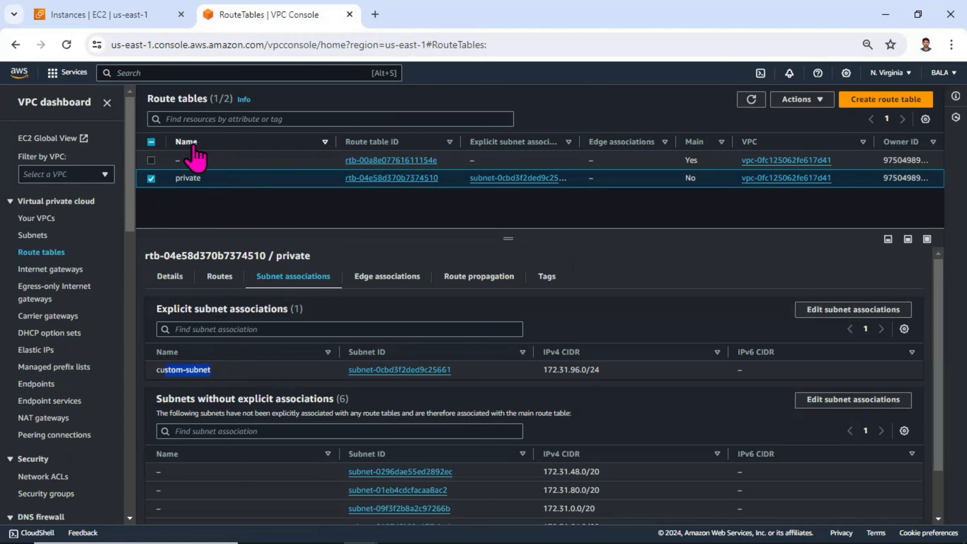
{"action": "left_click_drag", "start_coordinate": [211, 99], "coordinate": [151, 98]}
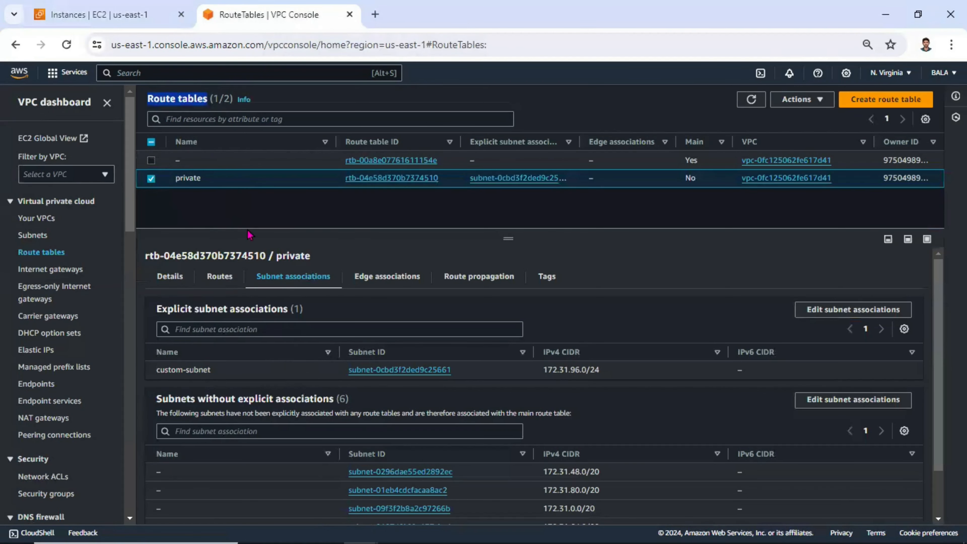
{"action": "left_click", "coordinate": [218, 276]}
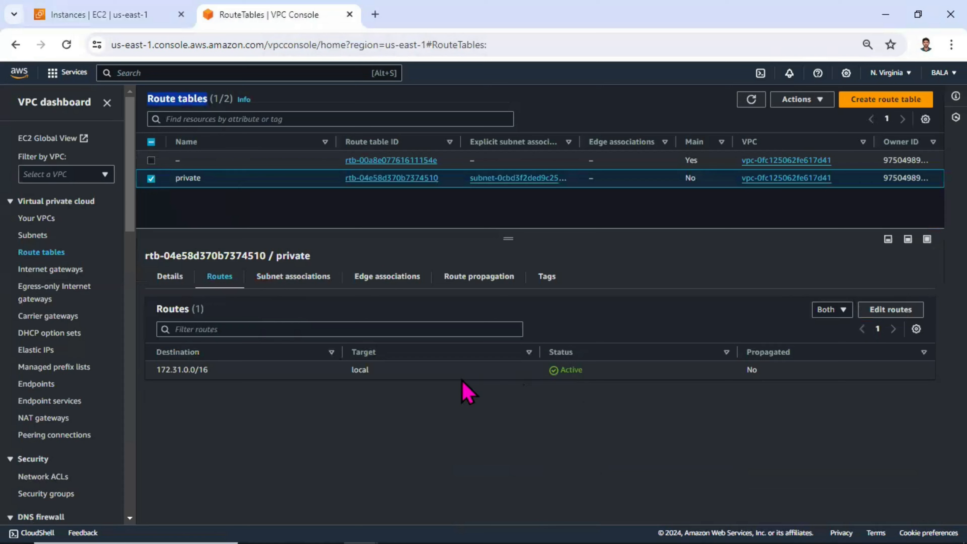
{"action": "left_click_drag", "start_coordinate": [446, 374], "coordinate": [337, 375]}
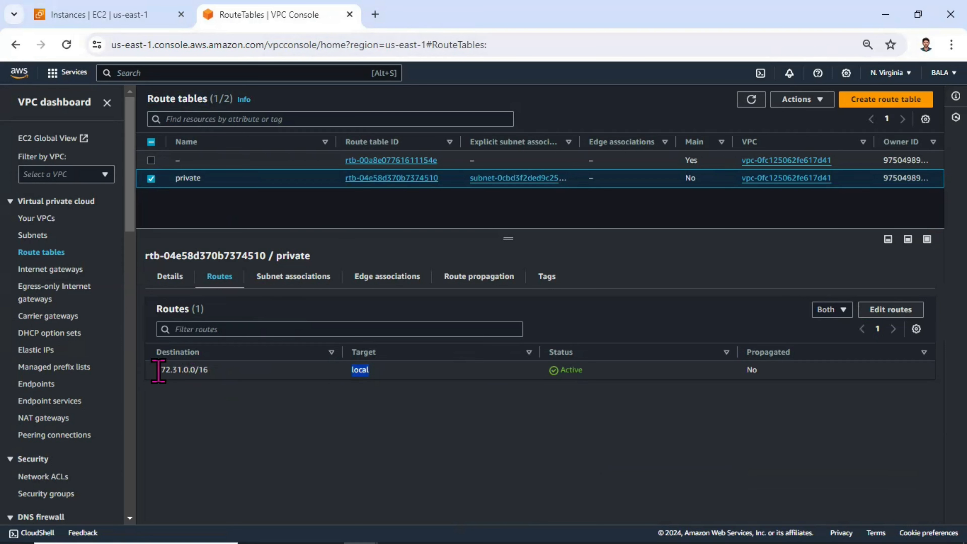
{"action": "left_click_drag", "start_coordinate": [157, 370], "coordinate": [200, 372]}
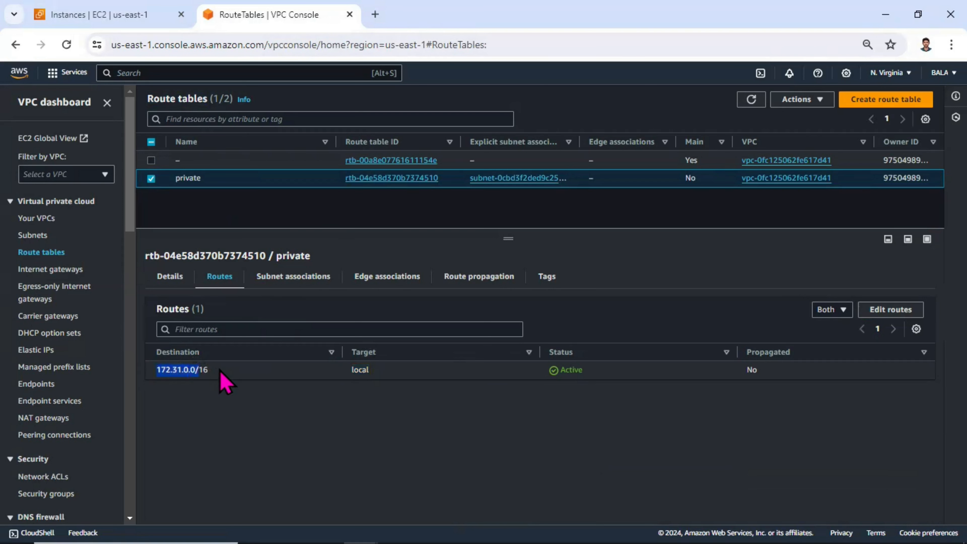
Check the VPC list and the private route table's routes, then return to the EC2 console.
{"action": "left_click", "coordinate": [38, 218]}
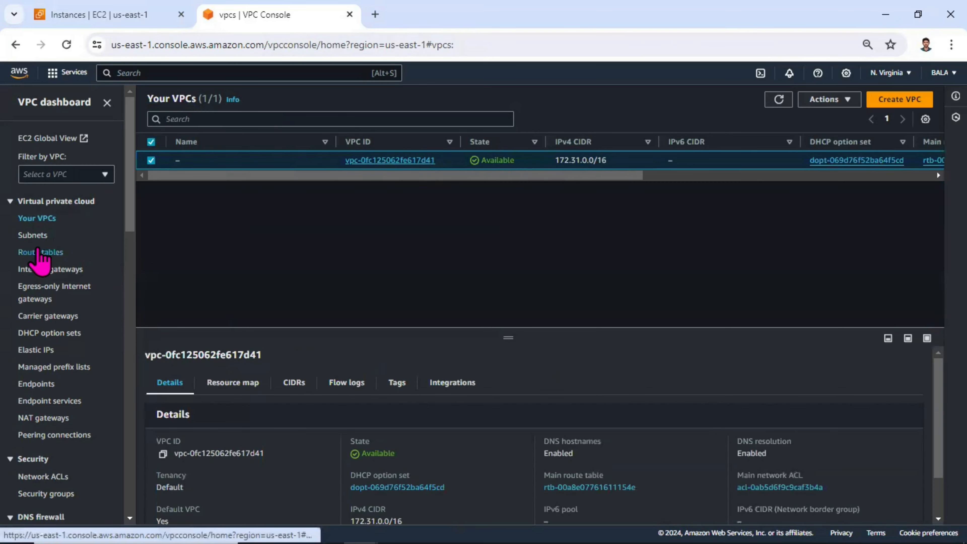
{"action": "left_click", "coordinate": [39, 252]}
{"action": "left_click", "coordinate": [225, 277]}
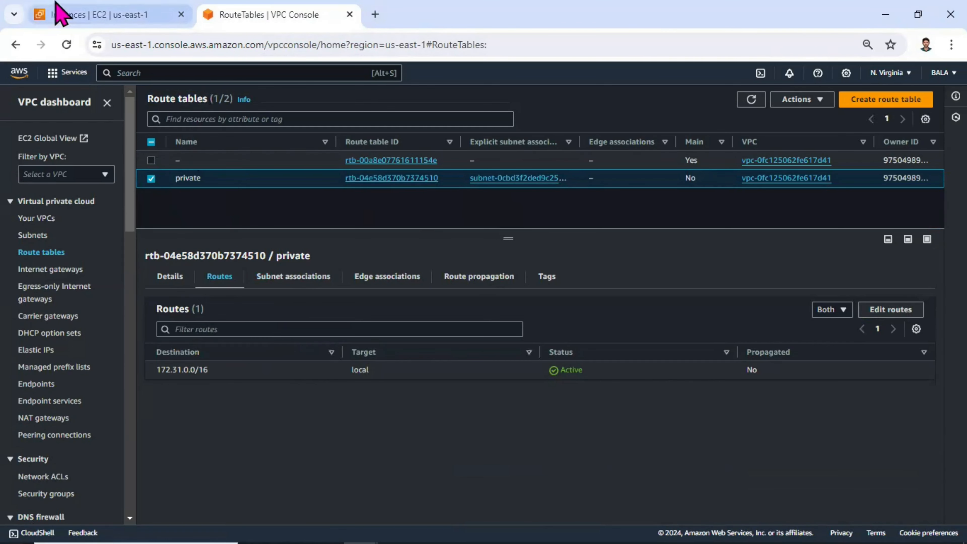
{"action": "left_click", "coordinate": [134, 12]}
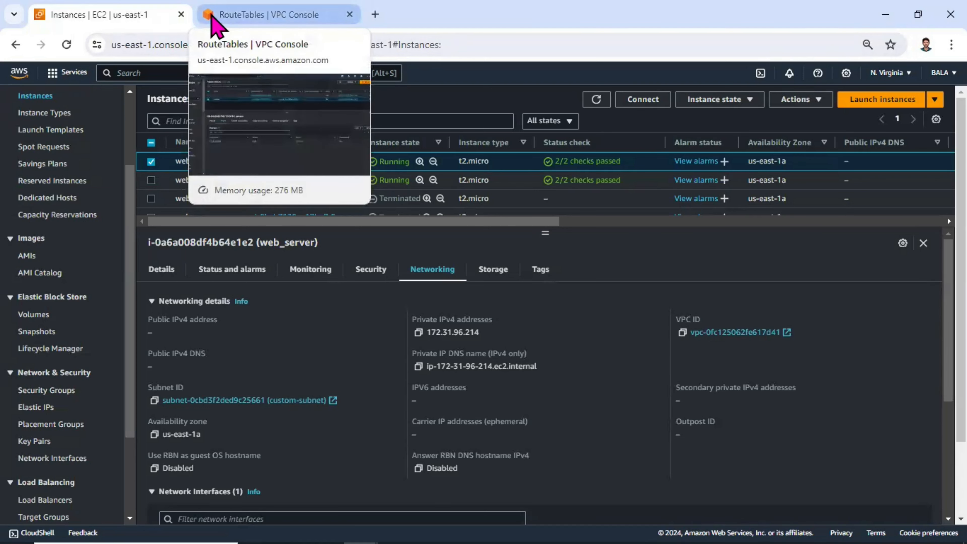
Open the Load Balancers page and recheck the custom-subnet in the VPC console.
{"action": "left_click_drag", "start_coordinate": [130, 205], "coordinate": [158, 309]}
{"action": "left_click", "coordinate": [60, 381]}
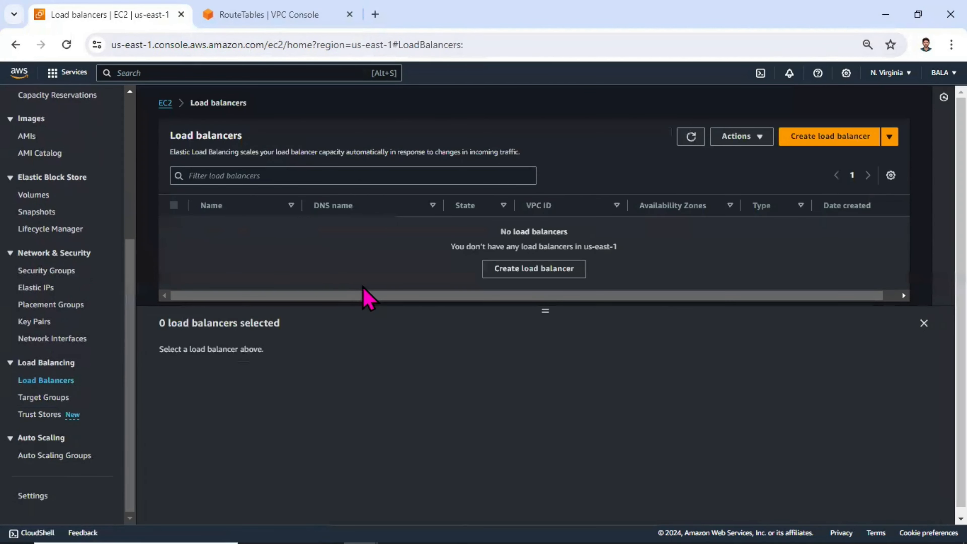
{"action": "left_click", "coordinate": [553, 267]}
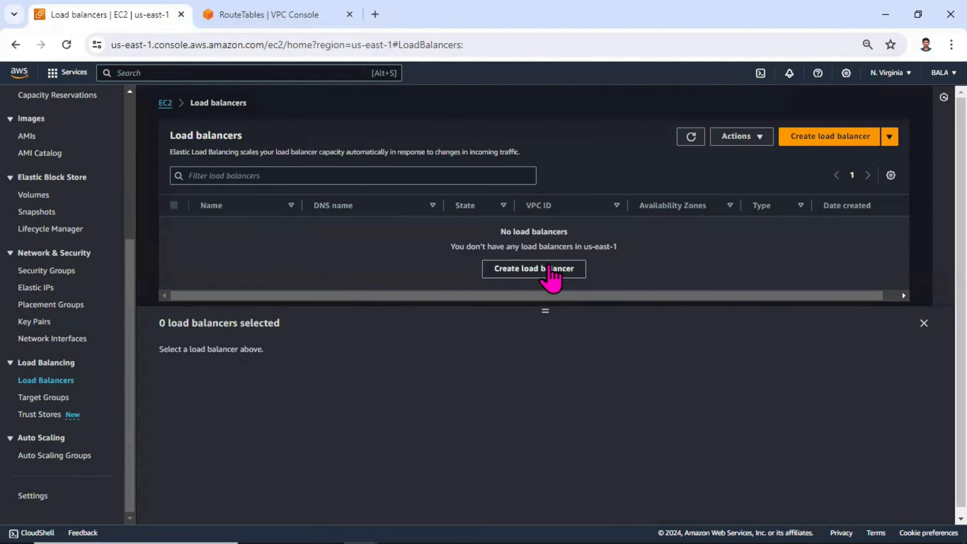
{"action": "left_click", "coordinate": [219, 16]}
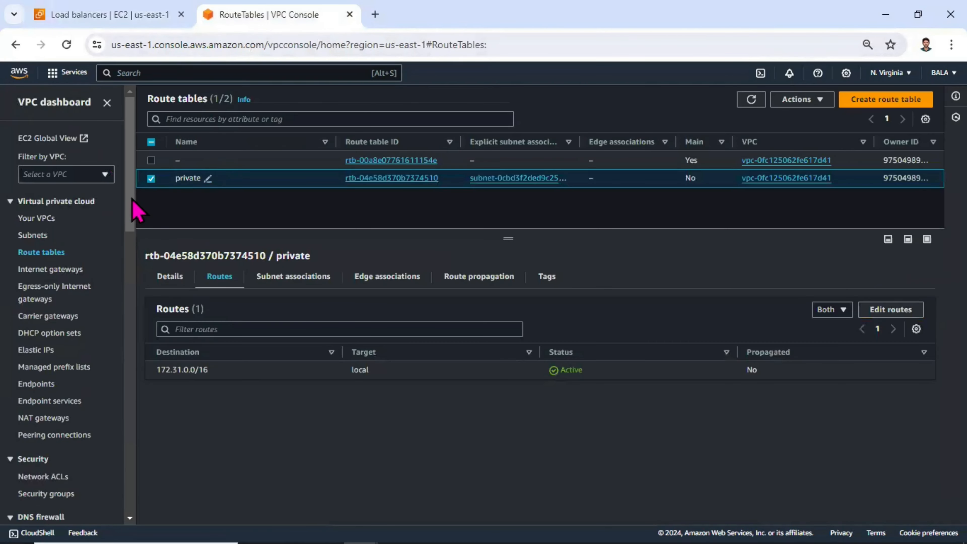
{"action": "left_click", "coordinate": [34, 236]}
{"action": "left_click", "coordinate": [230, 180]}
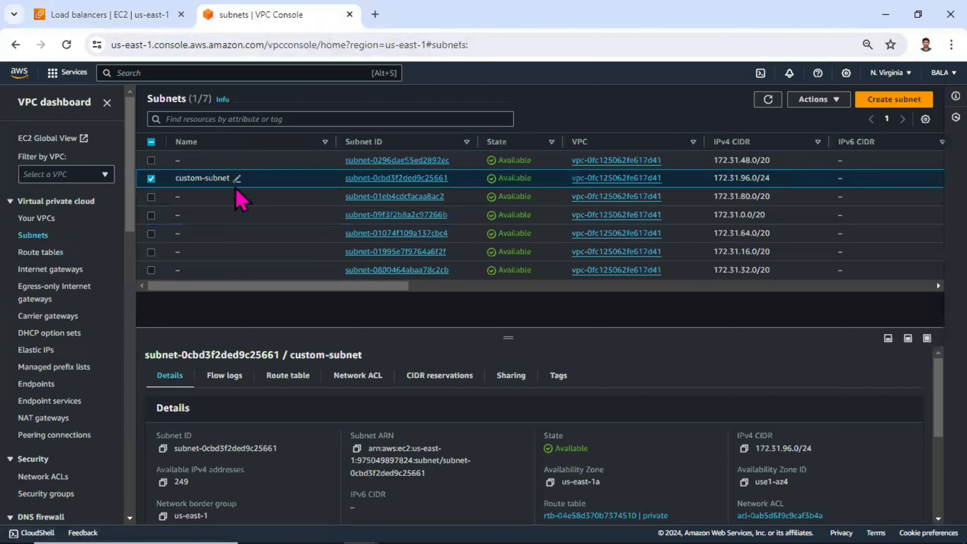
{"action": "left_click", "coordinate": [114, 15]}
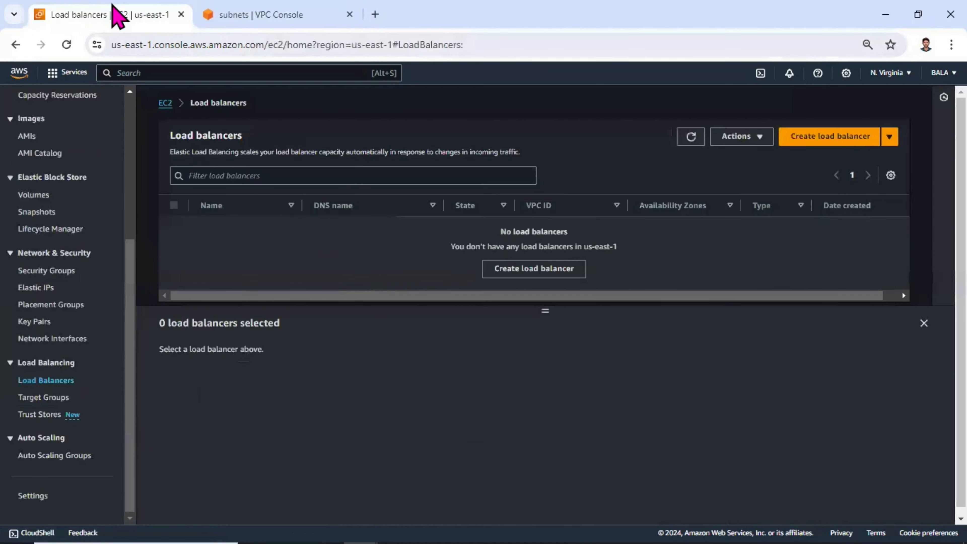
{"action": "left_click", "coordinate": [817, 142]}
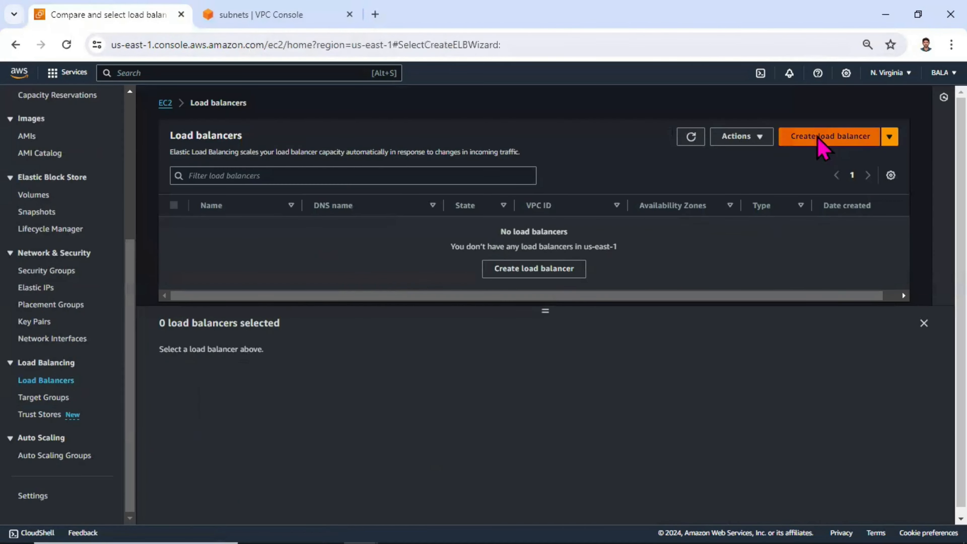
{"action": "scroll", "coordinate": [324, 287], "scroll_direction": "down", "scroll_amount": 4}
{"action": "scroll", "coordinate": [330, 296], "scroll_direction": "up", "scroll_amount": 4}
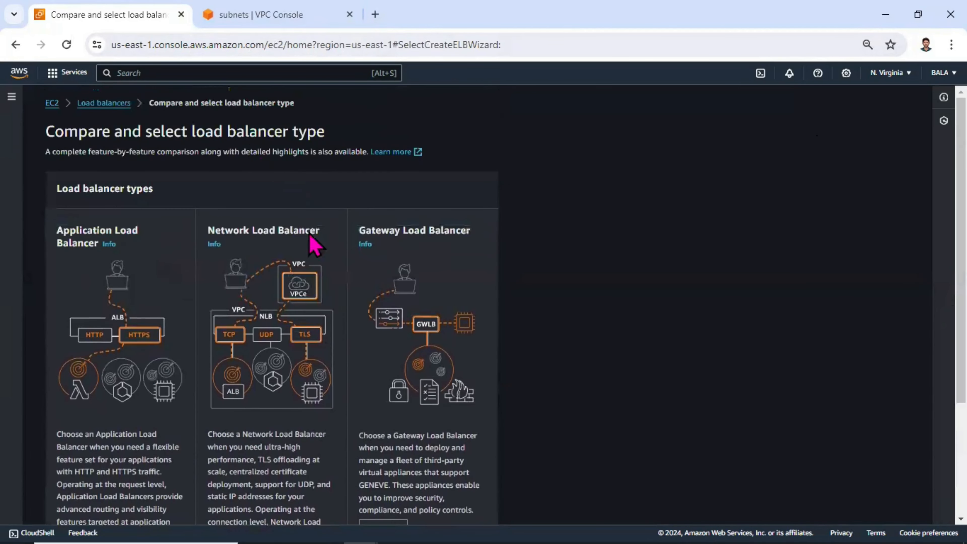
{"action": "scroll", "coordinate": [313, 244], "scroll_direction": "down", "scroll_amount": 4}
{"action": "left_click", "coordinate": [474, 503]}
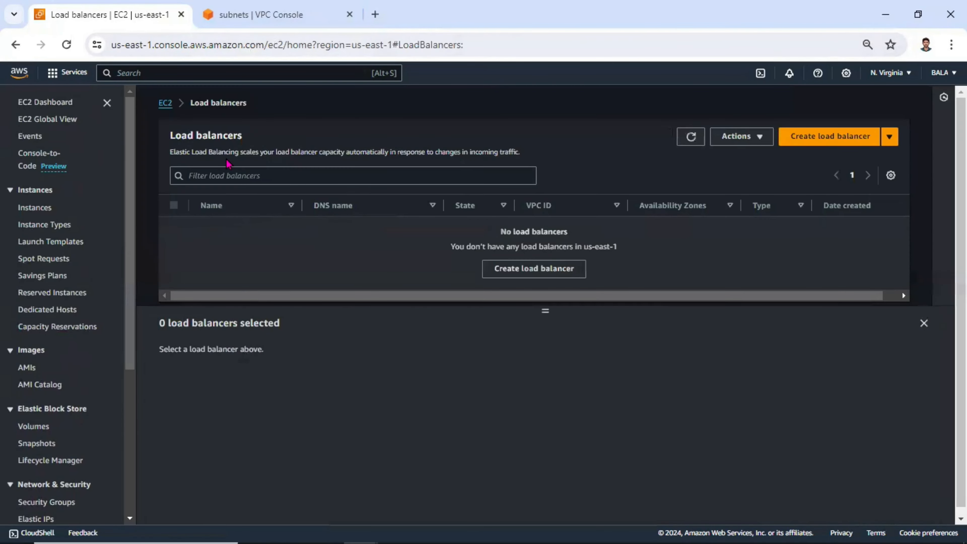
{"action": "left_click_drag", "start_coordinate": [270, 131], "coordinate": [172, 133]}
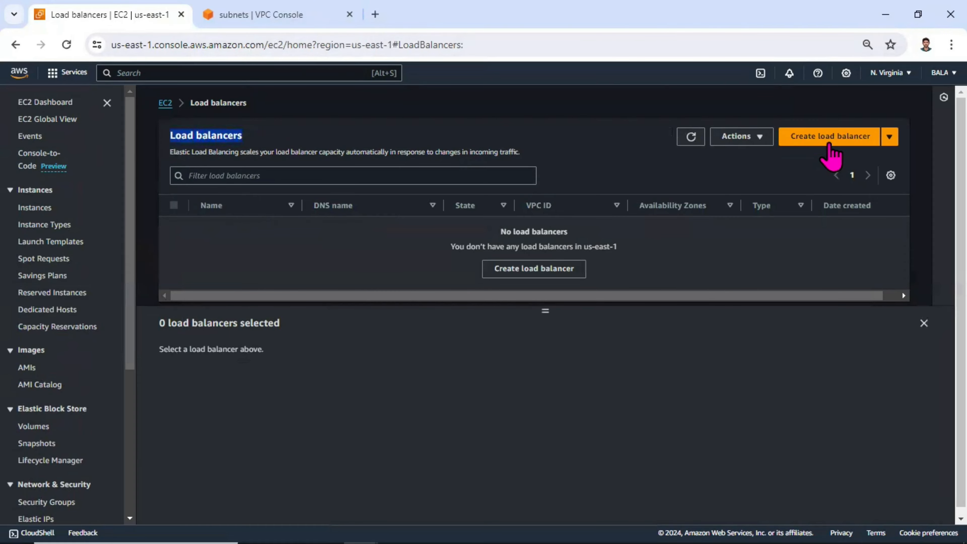
Start creating a new Application Load Balancer.
{"action": "left_click", "coordinate": [831, 144]}
{"action": "scroll", "coordinate": [259, 354], "scroll_direction": "down", "scroll_amount": 4}
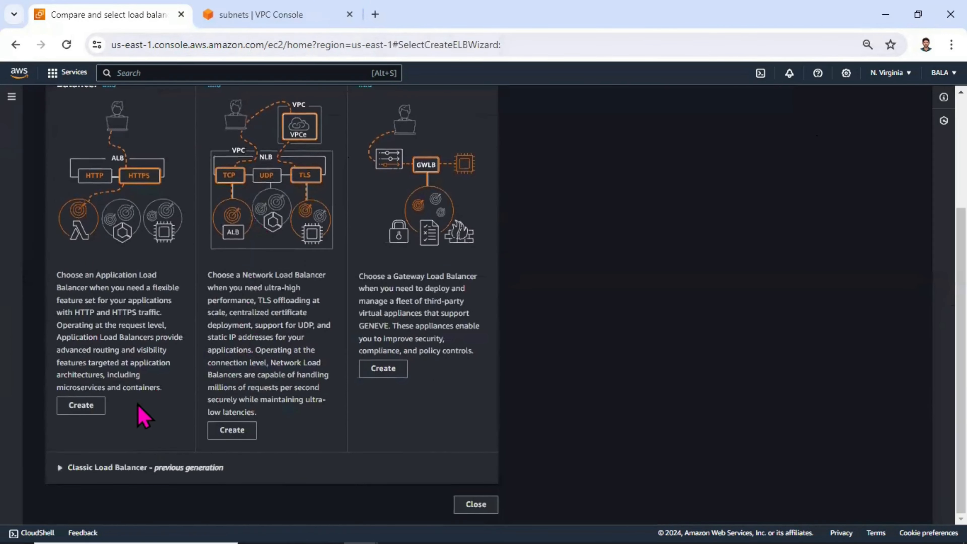
{"action": "scroll", "coordinate": [75, 250], "scroll_direction": "up", "scroll_amount": 4}
{"action": "scroll", "coordinate": [113, 346], "scroll_direction": "down", "scroll_amount": 4}
{"action": "left_click", "coordinate": [84, 409]}
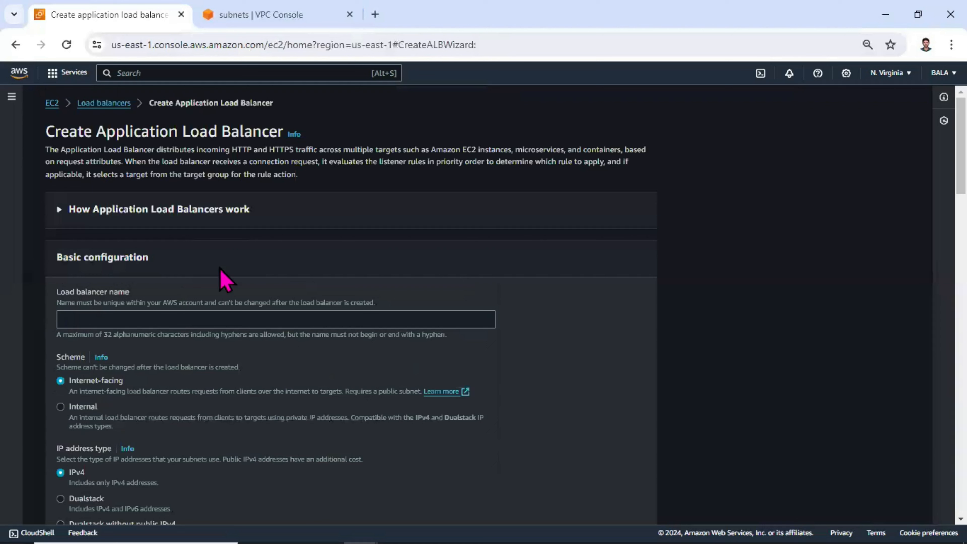
Name the load balancer internalapp and set its scheme to Internal.
{"action": "left_click", "coordinate": [161, 317]}
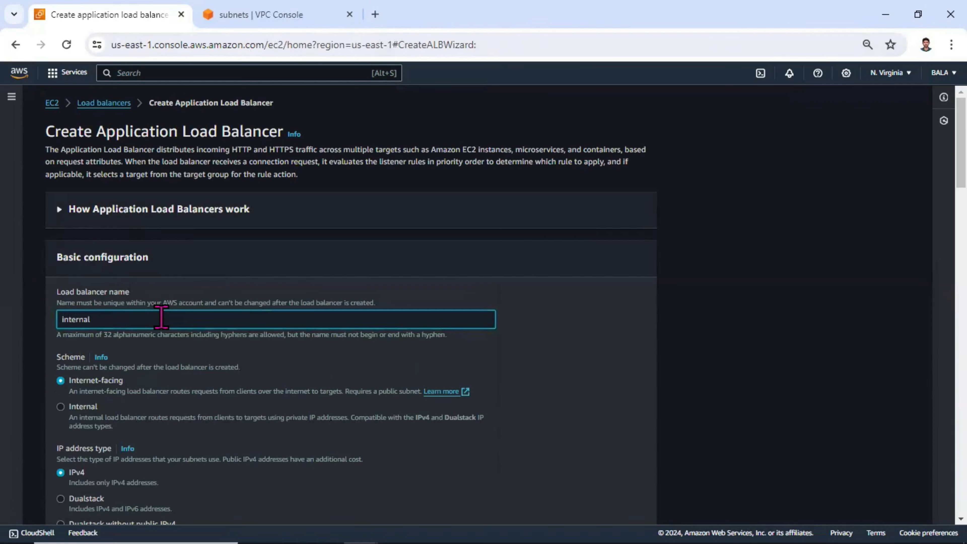
{"action": "scroll", "coordinate": [156, 303], "scroll_direction": "down", "scroll_amount": 5}
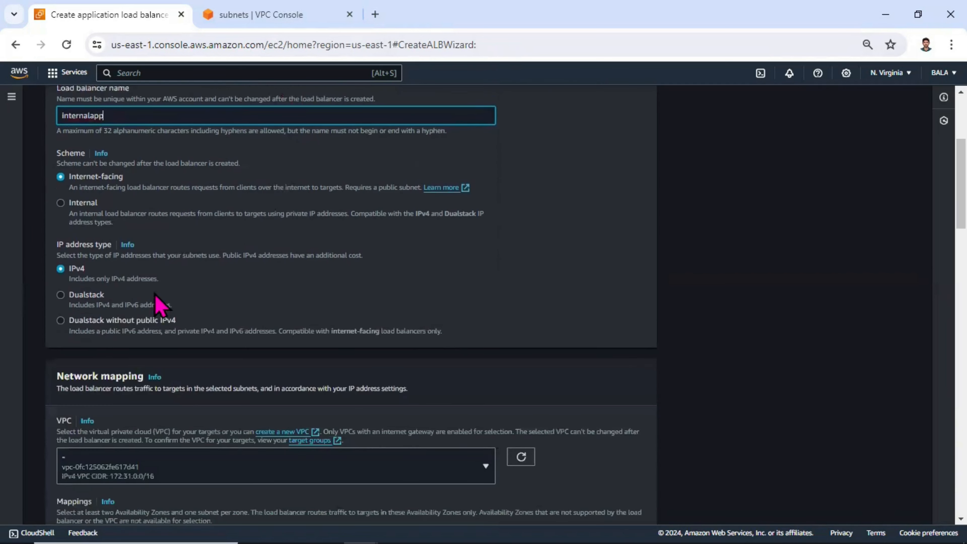
{"action": "left_click", "coordinate": [93, 203]}
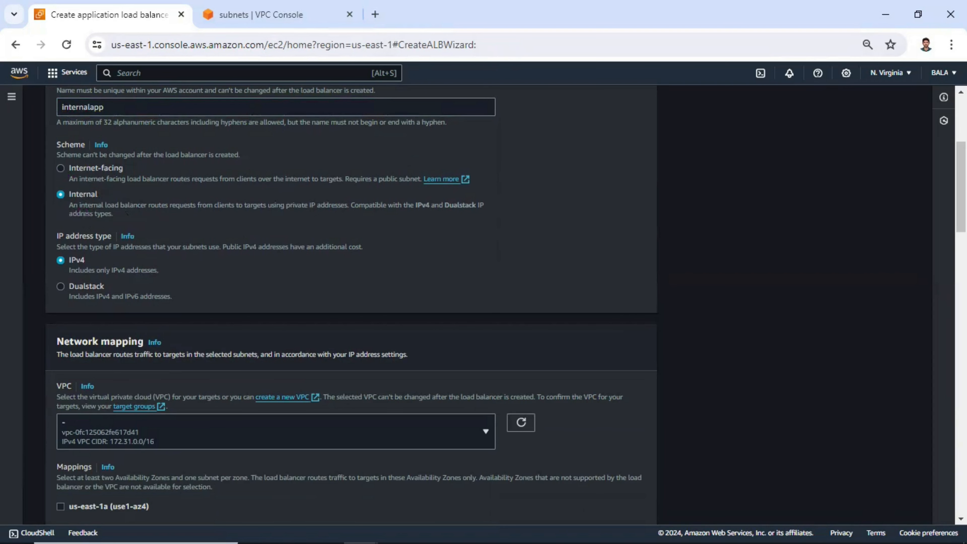
Compare the VPC selected in the load balancer wizard with the VPC listed in the VPC console.
{"action": "scroll", "coordinate": [837, 267], "scroll_direction": "down", "scroll_amount": 4}
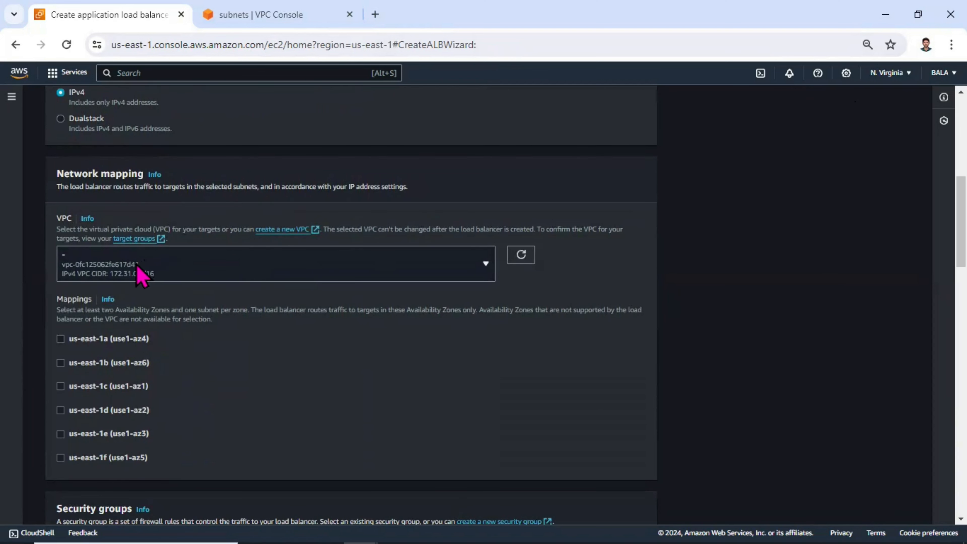
{"action": "left_click", "coordinate": [213, 14]}
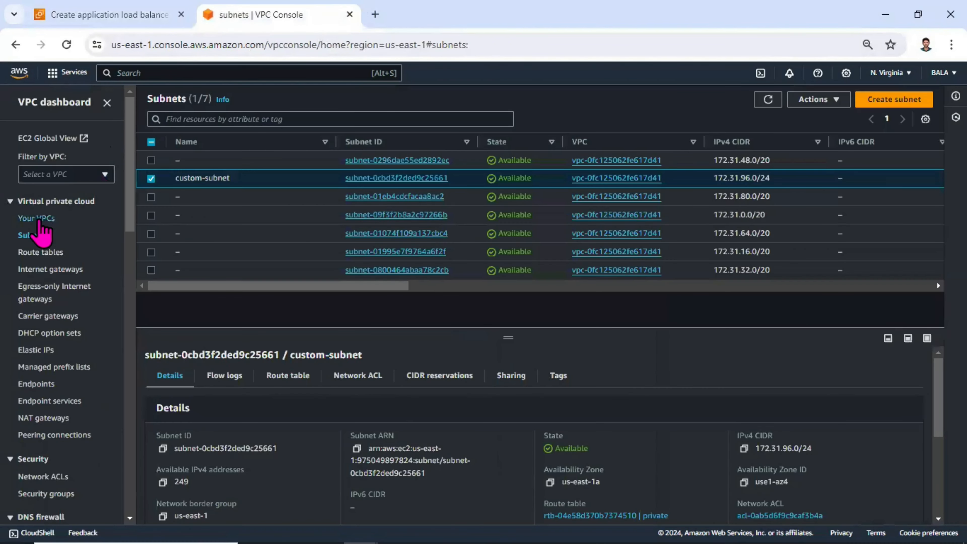
{"action": "left_click", "coordinate": [36, 219]}
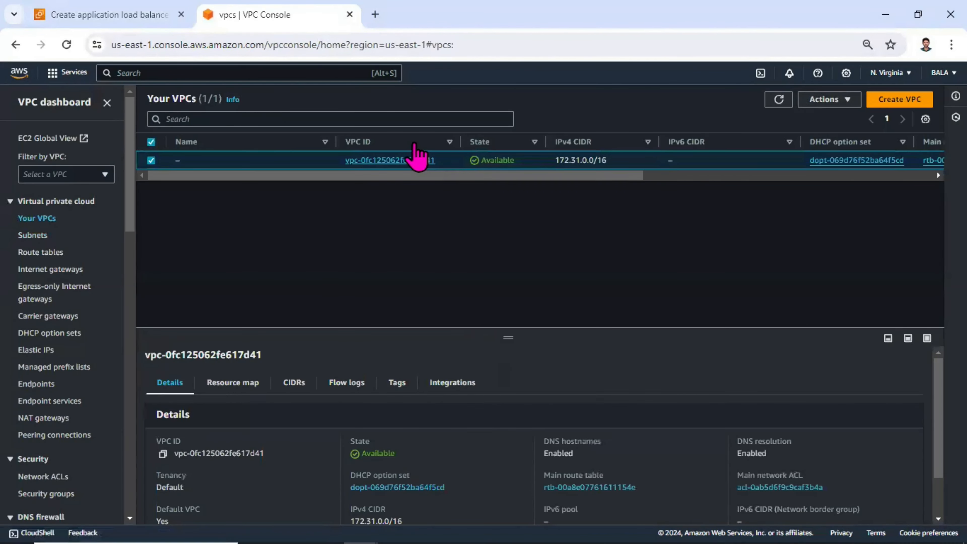
{"action": "left_click", "coordinate": [110, 14]}
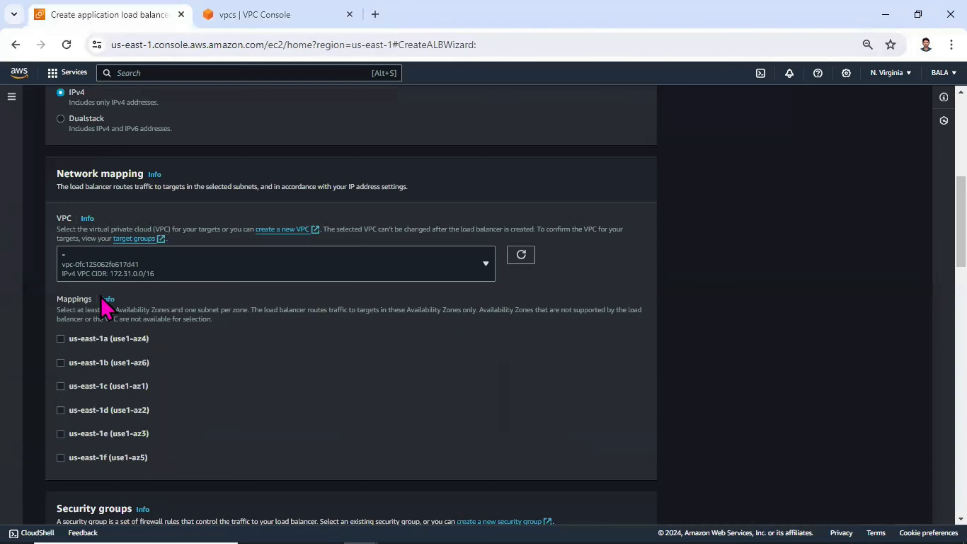
Enable the us-east-1a and us-east-1b Availability Zones in the load balancer's network mappings.
{"action": "left_click", "coordinate": [135, 341]}
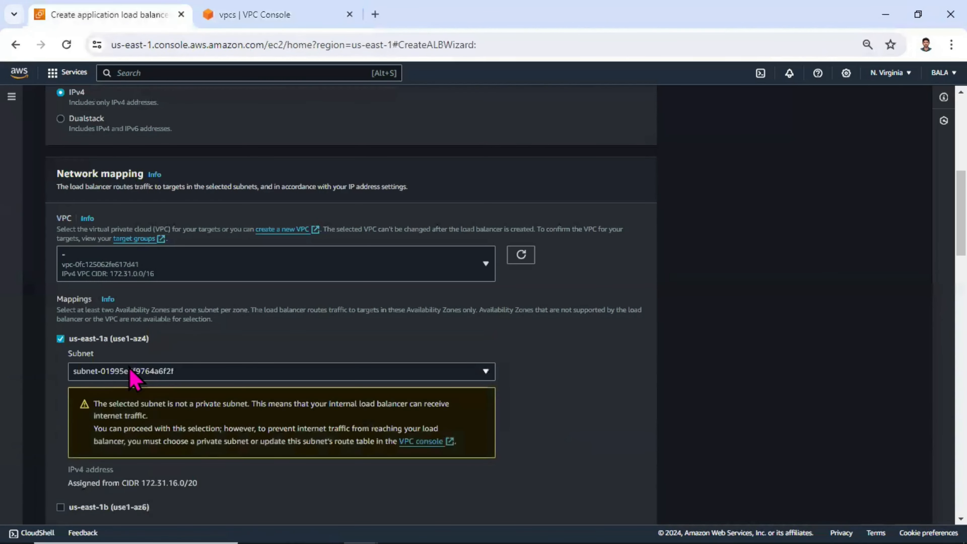
{"action": "left_click_drag", "start_coordinate": [121, 319], "coordinate": [224, 313]}
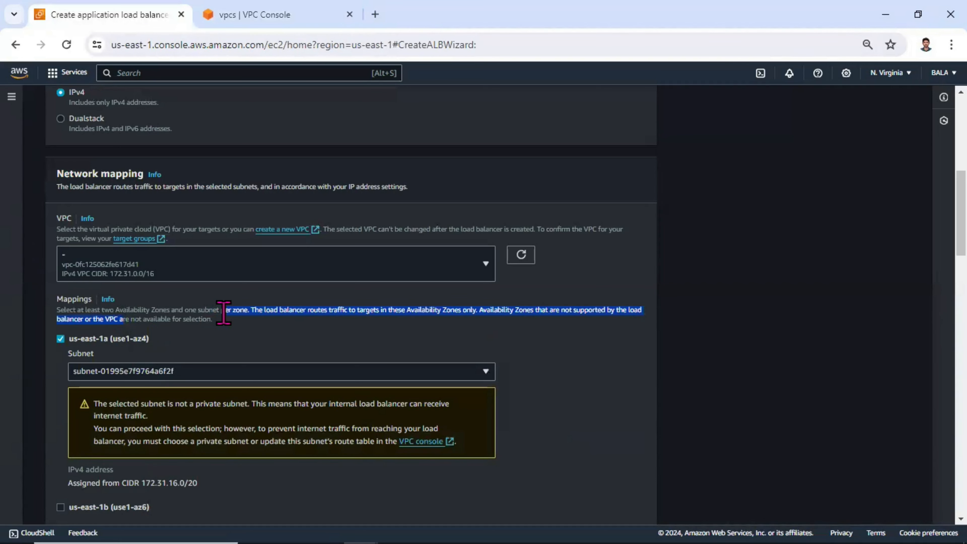
{"action": "left_click", "coordinate": [216, 317]}
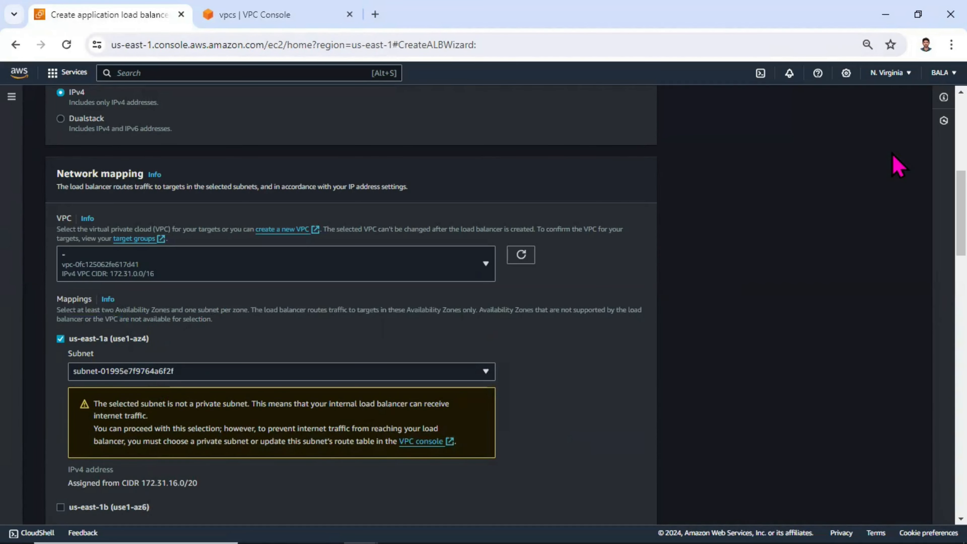
{"action": "scroll", "coordinate": [417, 283], "scroll_direction": "down", "scroll_amount": 5}
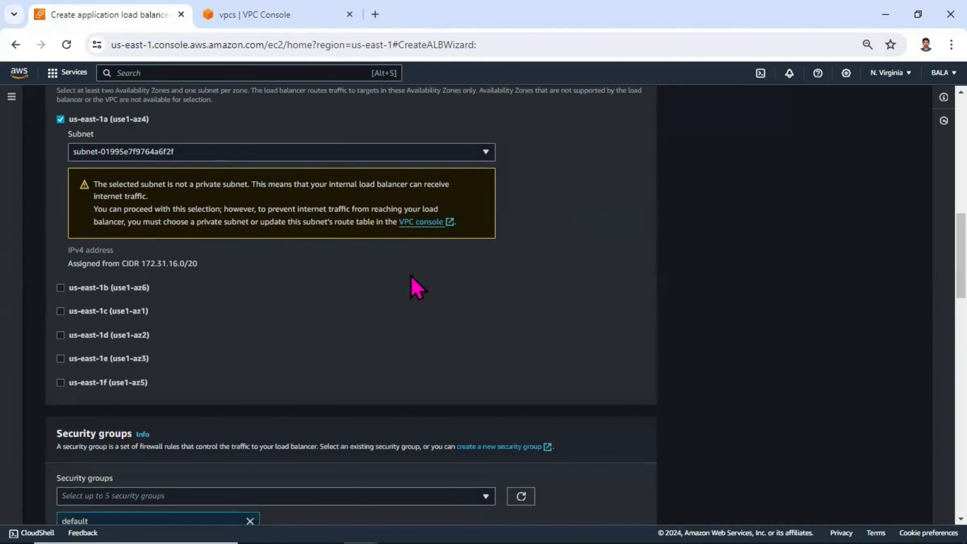
{"action": "left_click", "coordinate": [127, 289]}
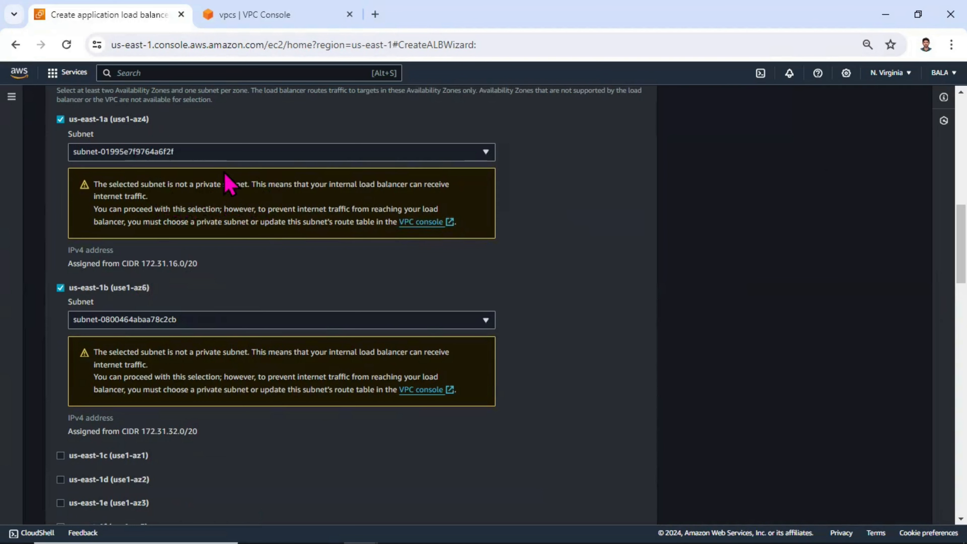
{"action": "left_click", "coordinate": [224, 159]}
{"action": "left_click", "coordinate": [228, 156]}
{"action": "left_click_drag", "start_coordinate": [218, 185], "coordinate": [246, 191]}
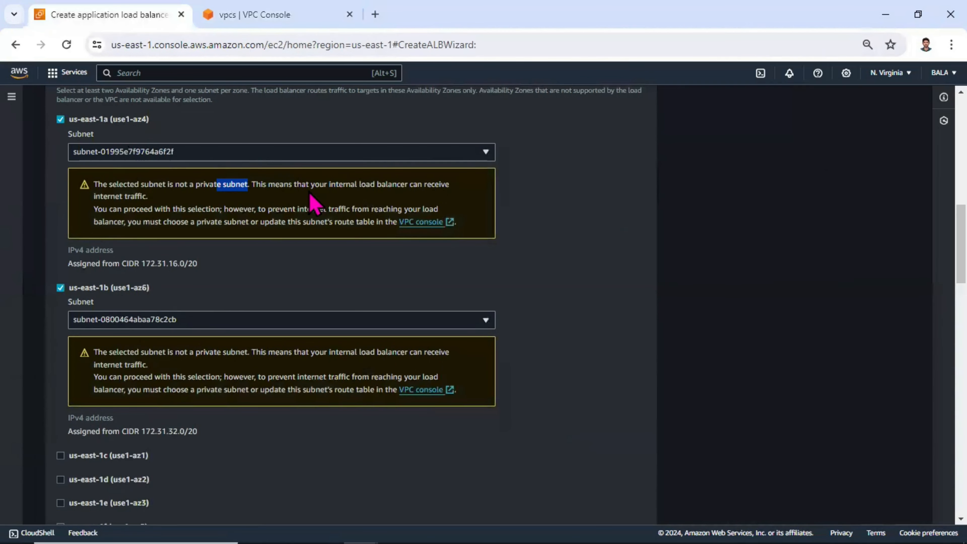
{"action": "left_click_drag", "start_coordinate": [260, 185], "coordinate": [423, 186]}
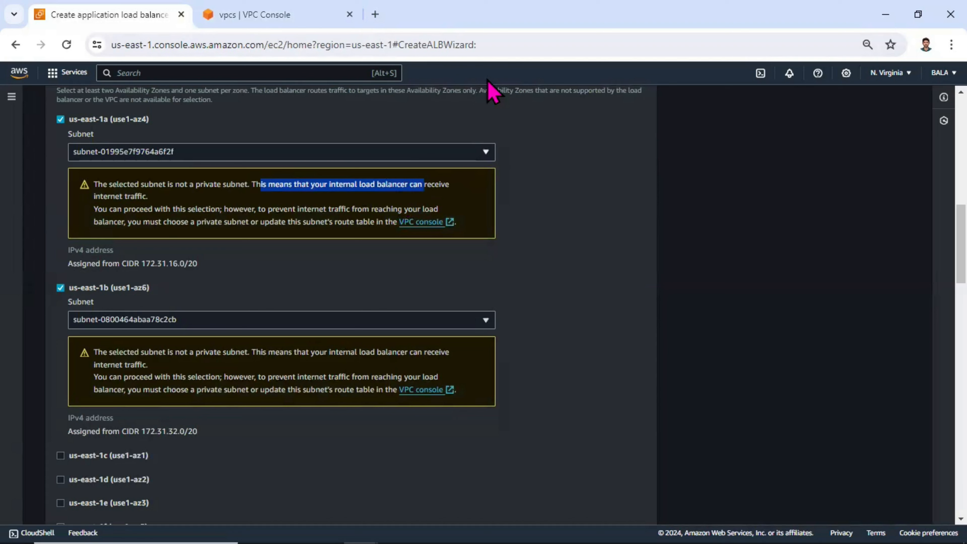
Review the network mapping subnets and check the default VPC's IPv4 CIDR block in the VPC console.
{"action": "key", "text": "alt+Tab"}
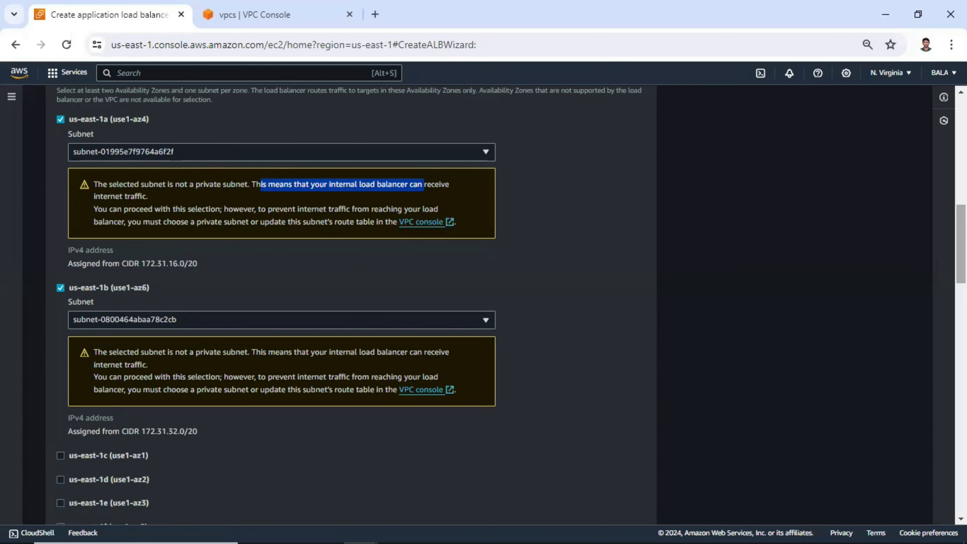
{"action": "scroll", "coordinate": [350, 305], "scroll_direction": "up", "scroll_amount": 8}
{"action": "scroll", "coordinate": [350, 305], "scroll_direction": "up", "scroll_amount": 3}
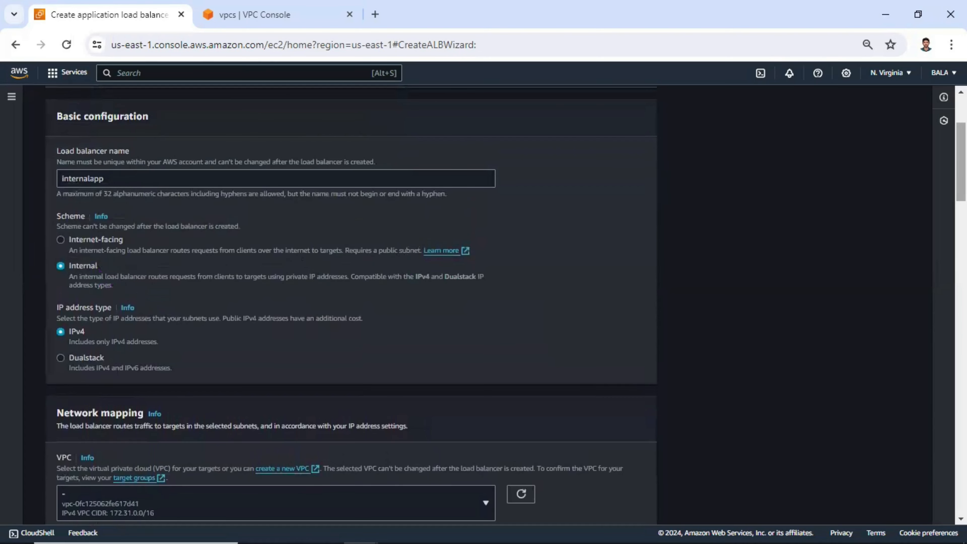
{"action": "scroll", "coordinate": [114, 381], "scroll_direction": "down", "scroll_amount": 8}
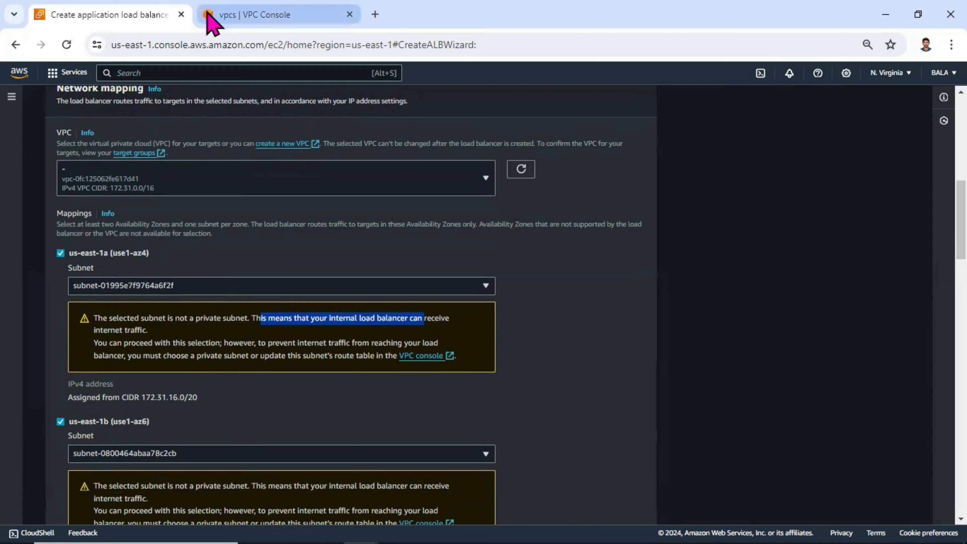
{"action": "left_click", "coordinate": [208, 15]}
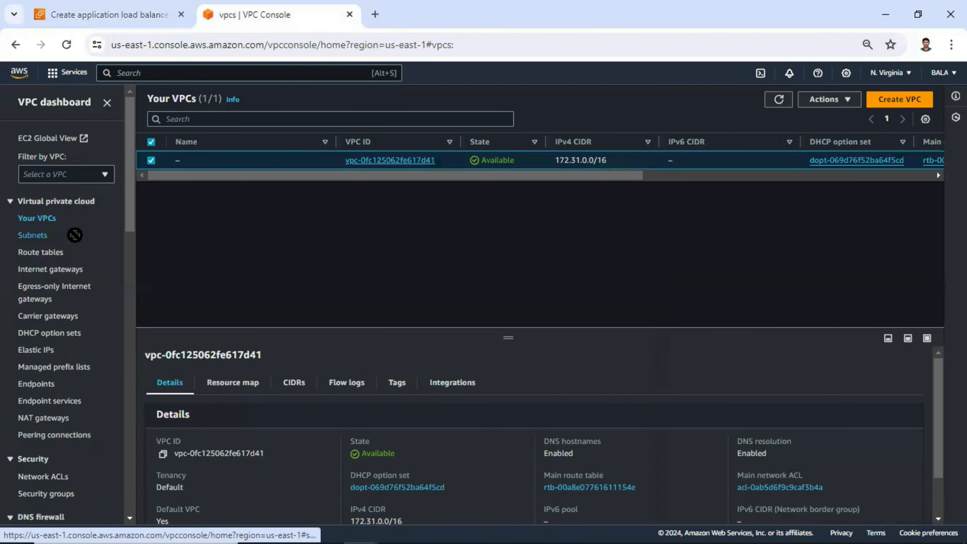
{"action": "double_click", "coordinate": [601, 160]}
{"action": "mouse_move", "coordinate": [594, 158]}
{"action": "left_mouse_down"}
{"action": "mouse_move", "coordinate": [573, 159]}
{"action": "mouse_move", "coordinate": [580, 171]}
{"action": "left_mouse_up"}
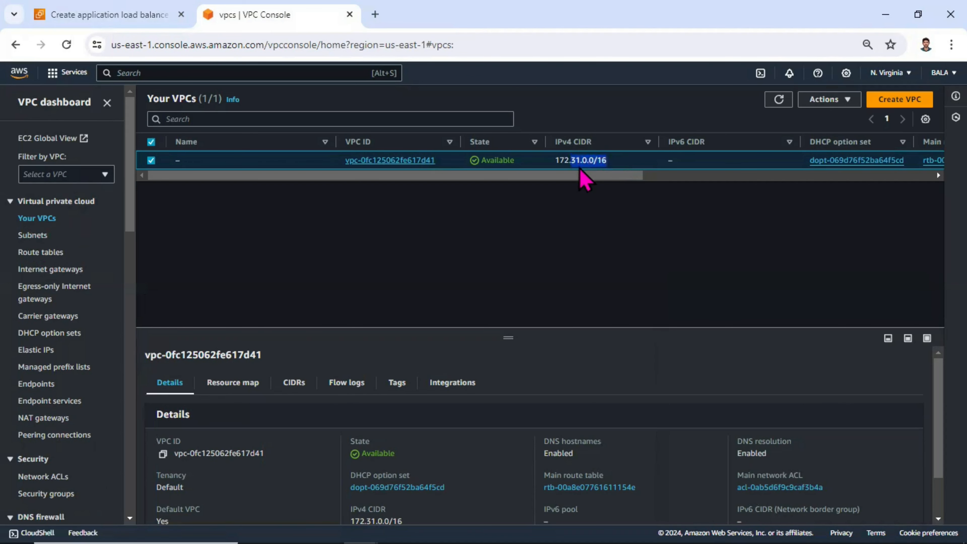
Start creating a subnet in the default VPC and name it private_subnet-1.
{"action": "left_click", "coordinate": [43, 236]}
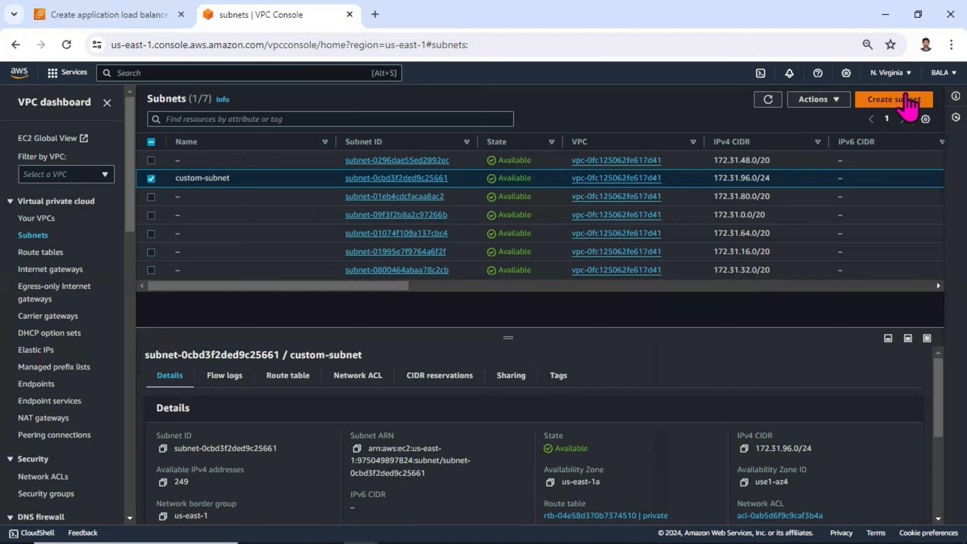
{"action": "left_click", "coordinate": [910, 103]}
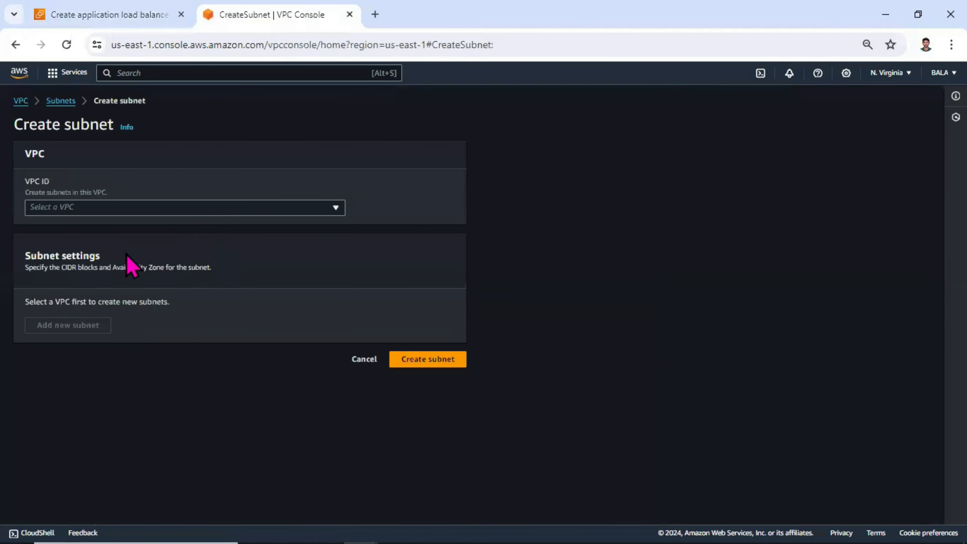
{"action": "left_click", "coordinate": [164, 209]}
{"action": "left_click", "coordinate": [126, 253]}
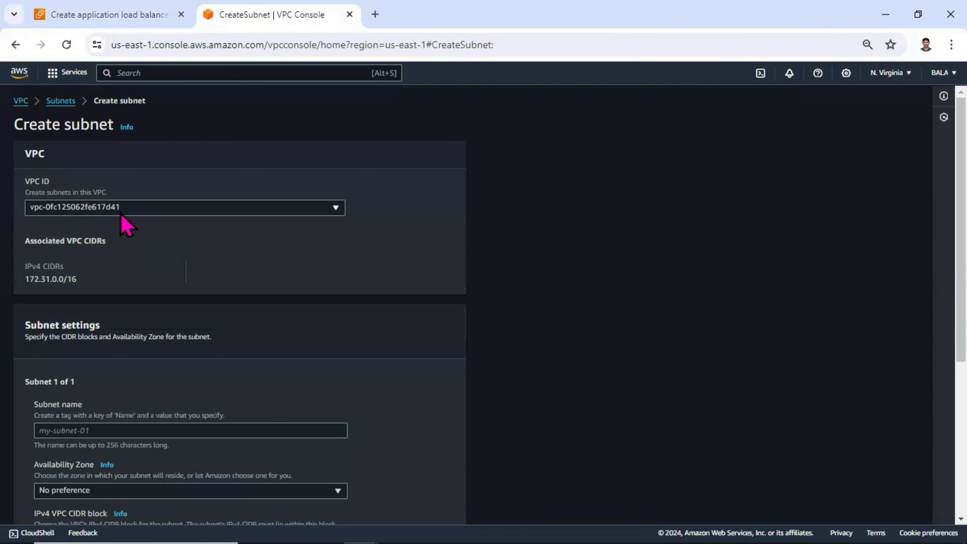
{"action": "triple_click", "coordinate": [63, 281]}
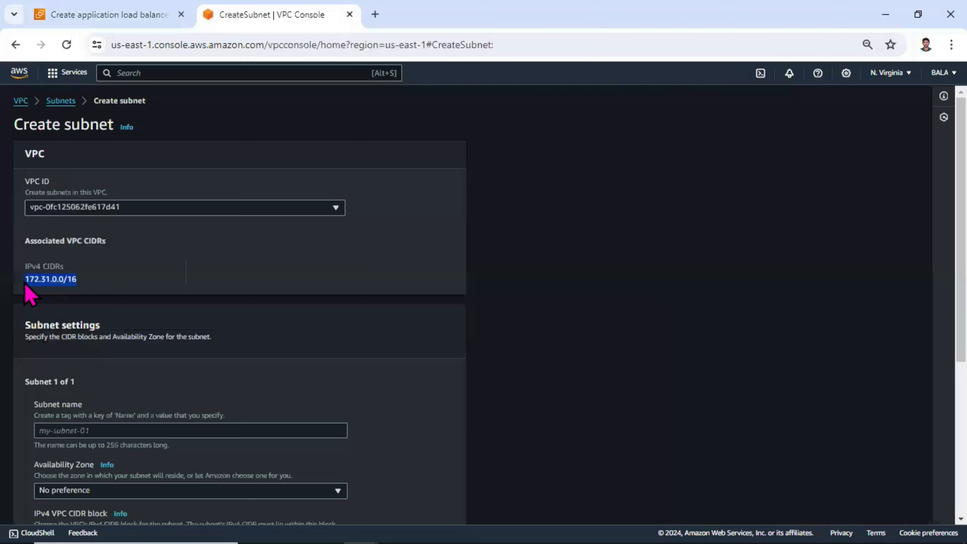
{"action": "scroll", "coordinate": [158, 356], "scroll_direction": "down", "scroll_amount": 2}
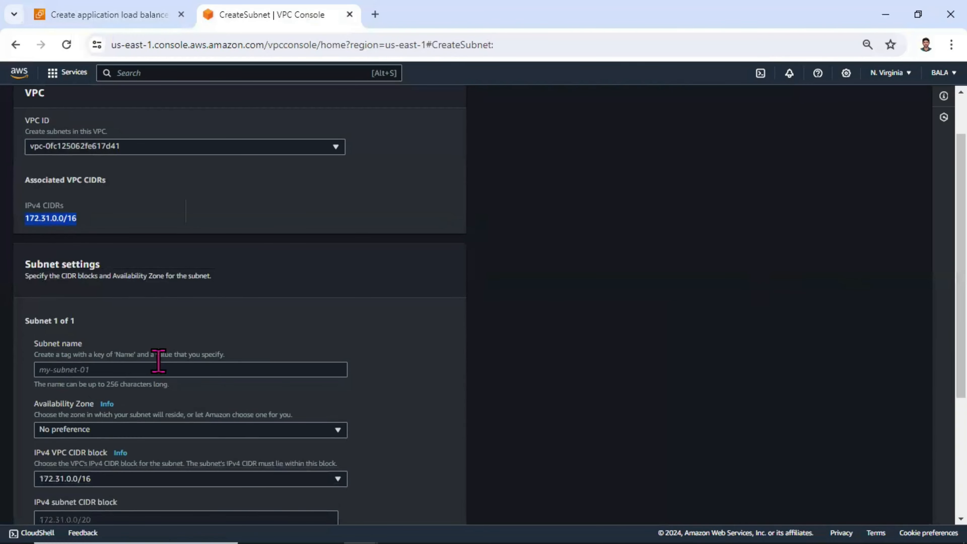
{"action": "left_click", "coordinate": [155, 368]}
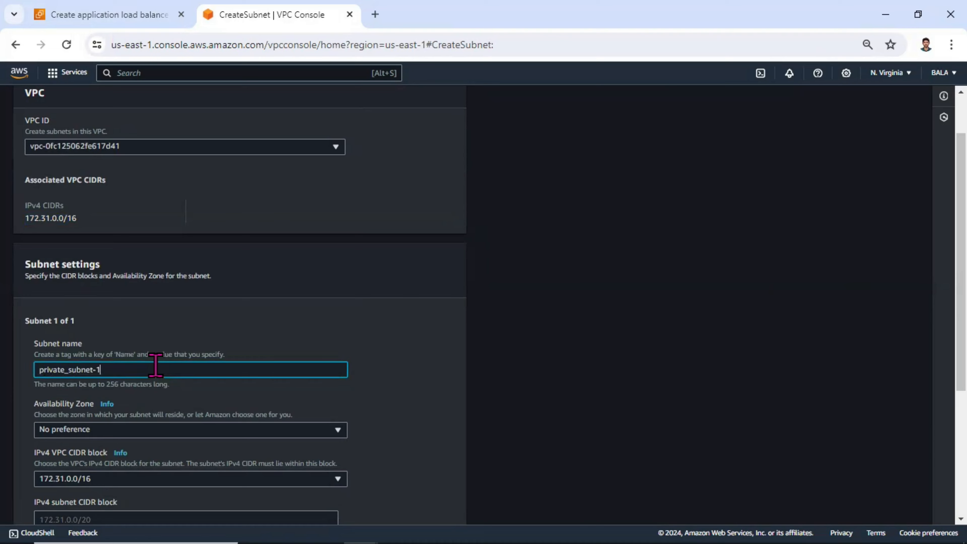
Place the subnet in us-east-1a with IPv4 CIDR block 172.31.100.0/24 and create it.
{"action": "left_click", "coordinate": [126, 429]}
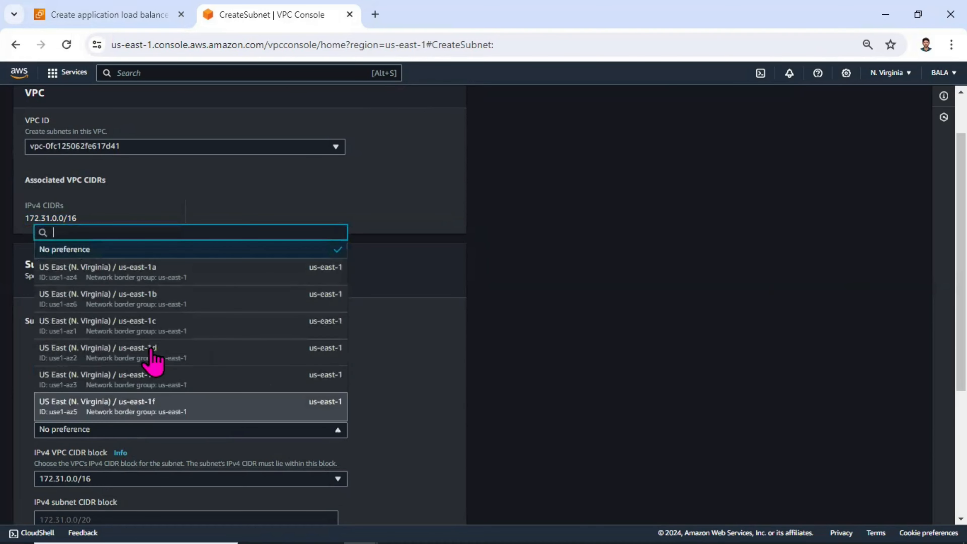
{"action": "left_click", "coordinate": [277, 282]}
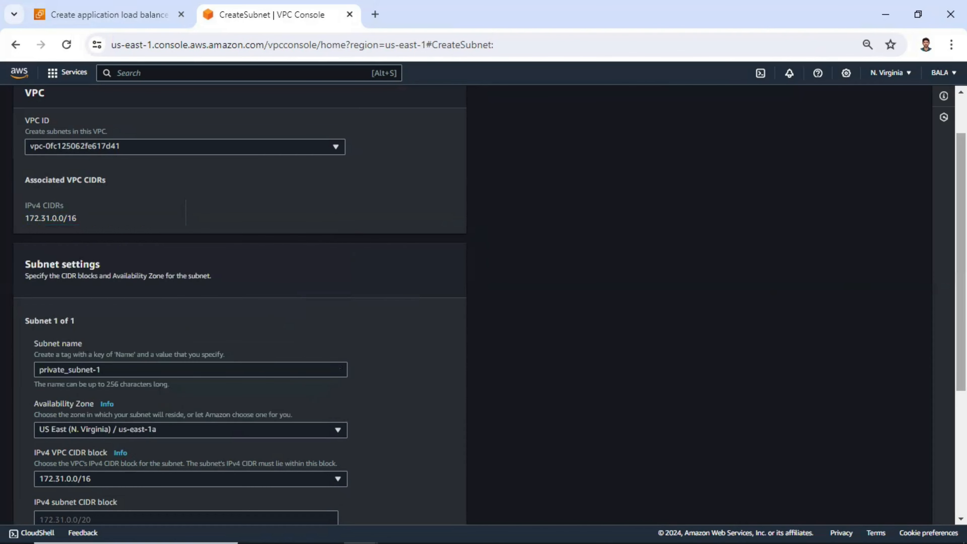
{"action": "scroll", "coordinate": [384, 390], "scroll_direction": "down", "scroll_amount": 4}
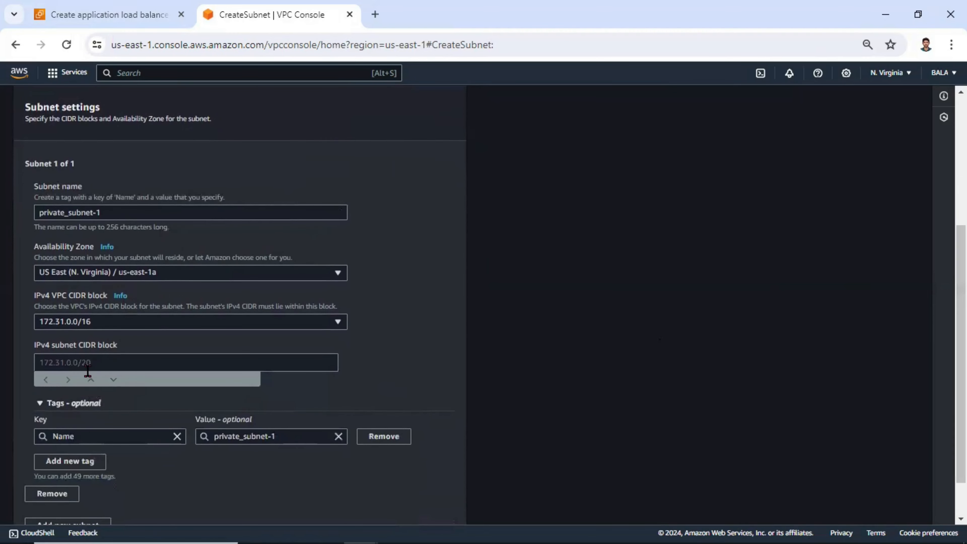
{"action": "left_click", "coordinate": [96, 361]}
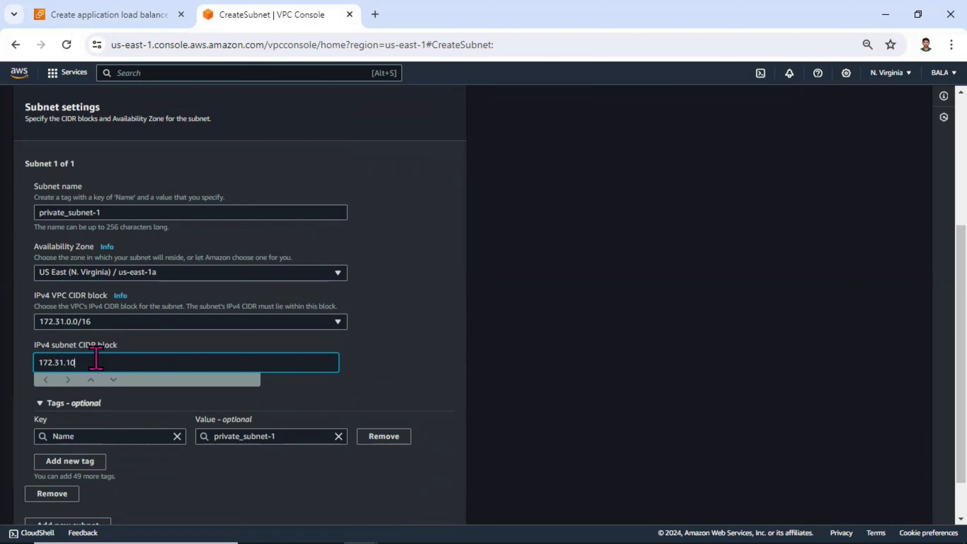
{"action": "type", "text": "24"}
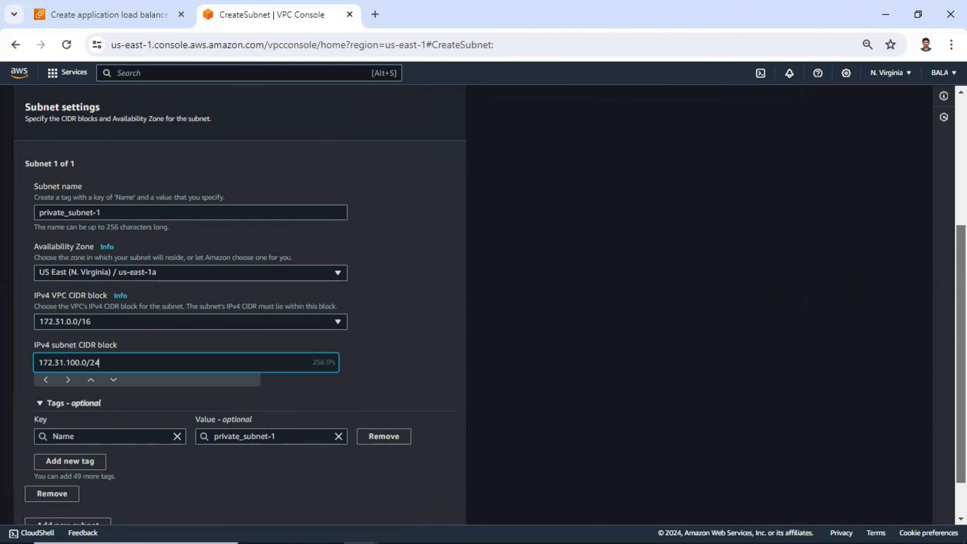
{"action": "scroll", "coordinate": [816, 259], "scroll_direction": "up", "scroll_amount": 2}
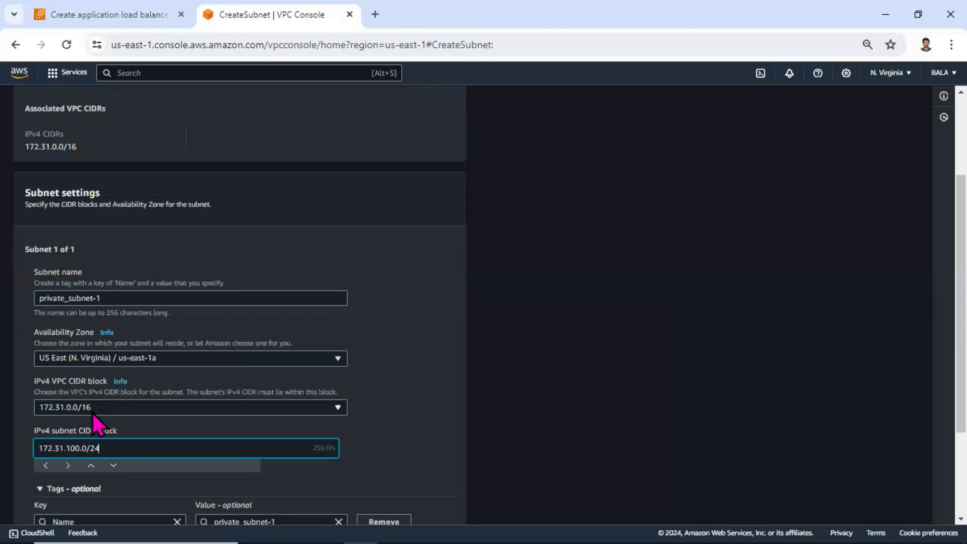
{"action": "scroll", "coordinate": [491, 304], "scroll_direction": "down", "scroll_amount": 3}
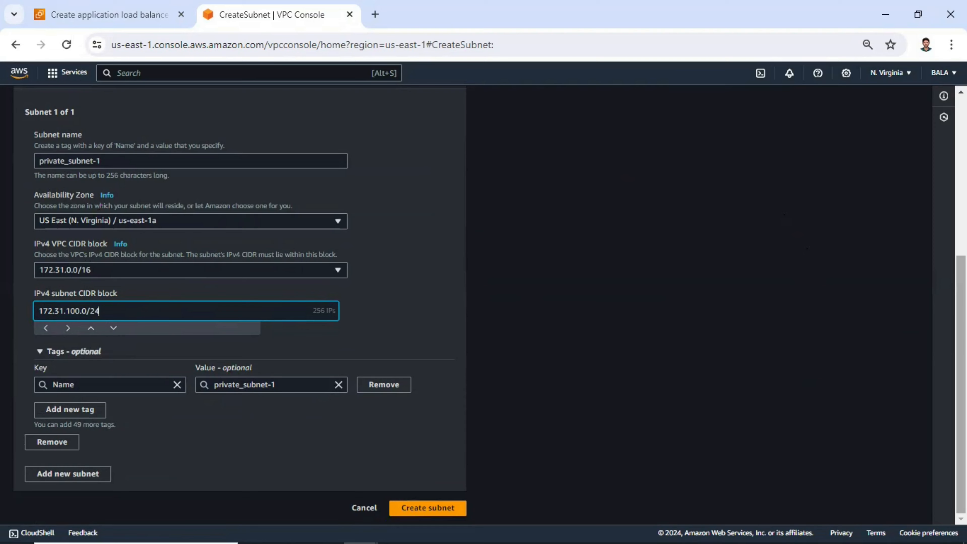
{"action": "scroll", "coordinate": [446, 253], "scroll_direction": "up", "scroll_amount": 1}
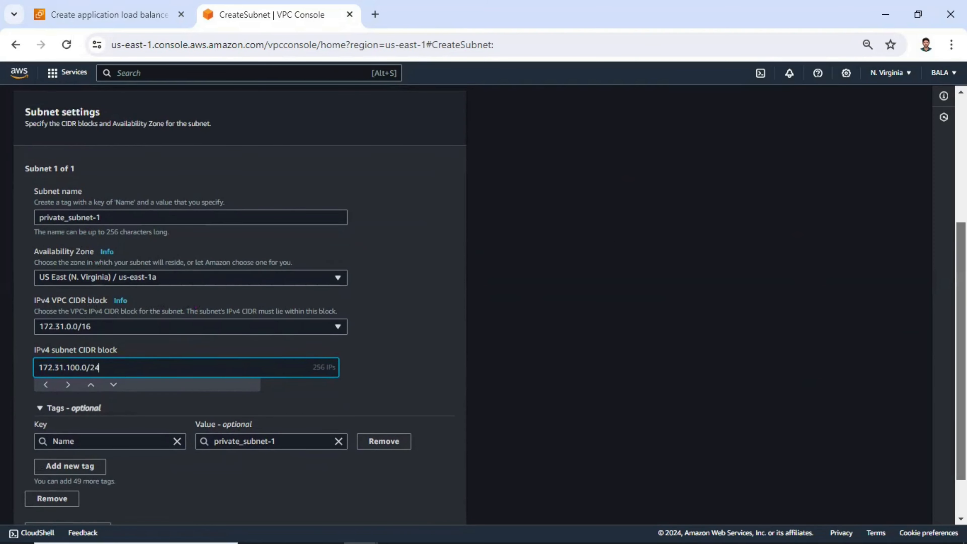
{"action": "scroll", "coordinate": [406, 510], "scroll_direction": "down", "scroll_amount": 1}
{"action": "left_click", "coordinate": [442, 510]}
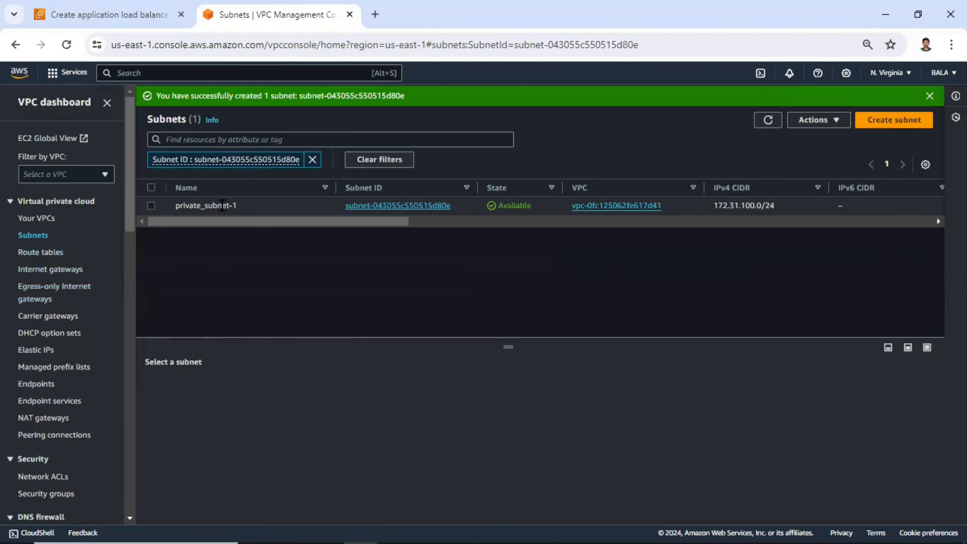
Start creating another subnet in the default VPC and name it private_subnete2.
{"action": "left_click", "coordinate": [312, 159]}
{"action": "left_click", "coordinate": [890, 121]}
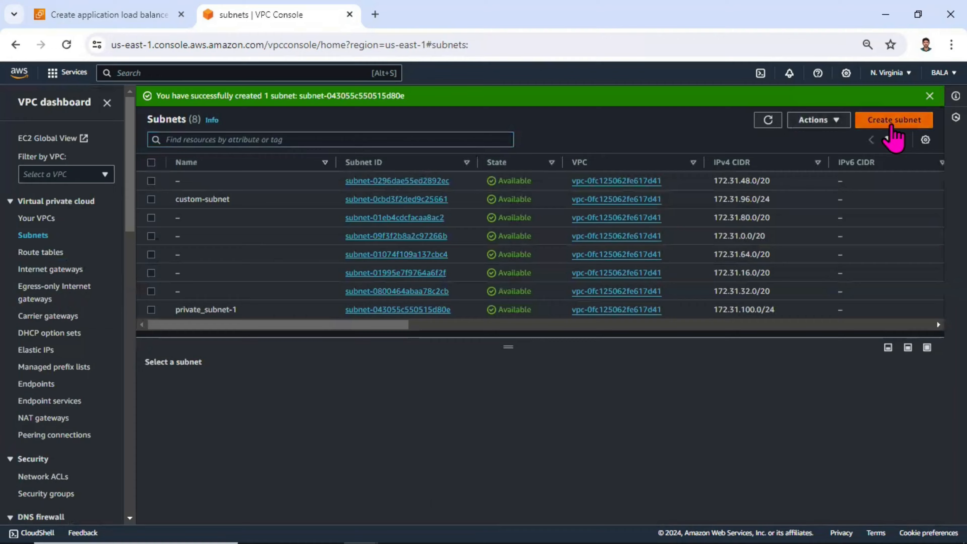
{"action": "left_click", "coordinate": [183, 208]}
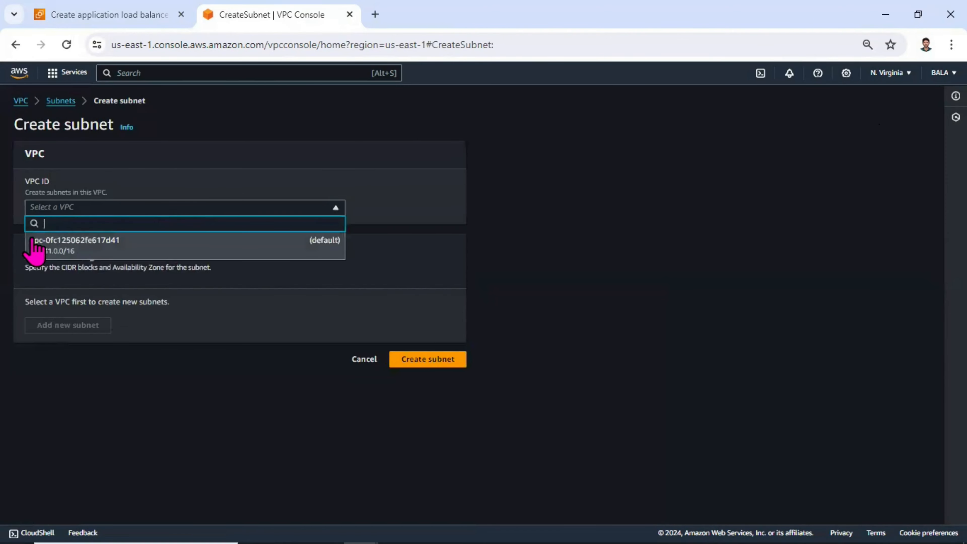
{"action": "left_click", "coordinate": [102, 251]}
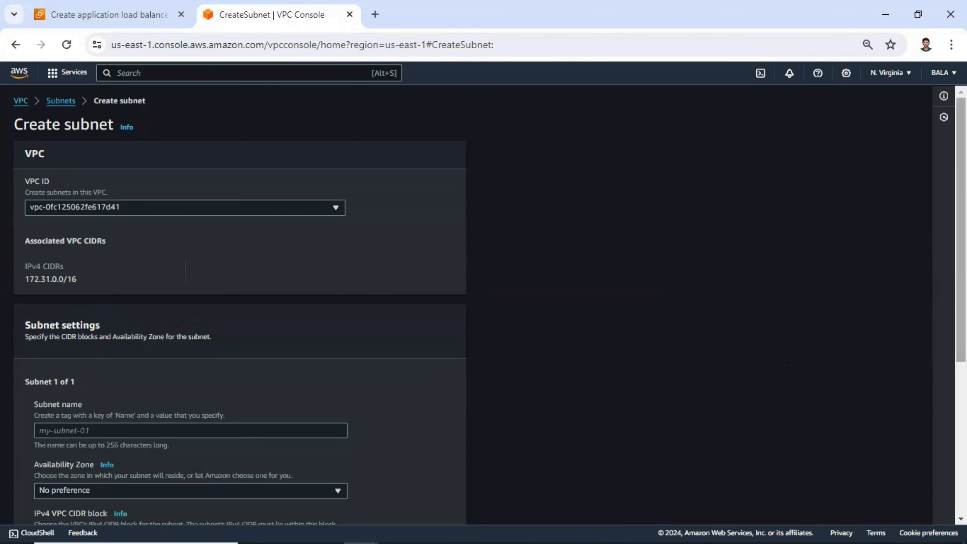
{"action": "scroll", "coordinate": [201, 372], "scroll_direction": "down", "scroll_amount": 3}
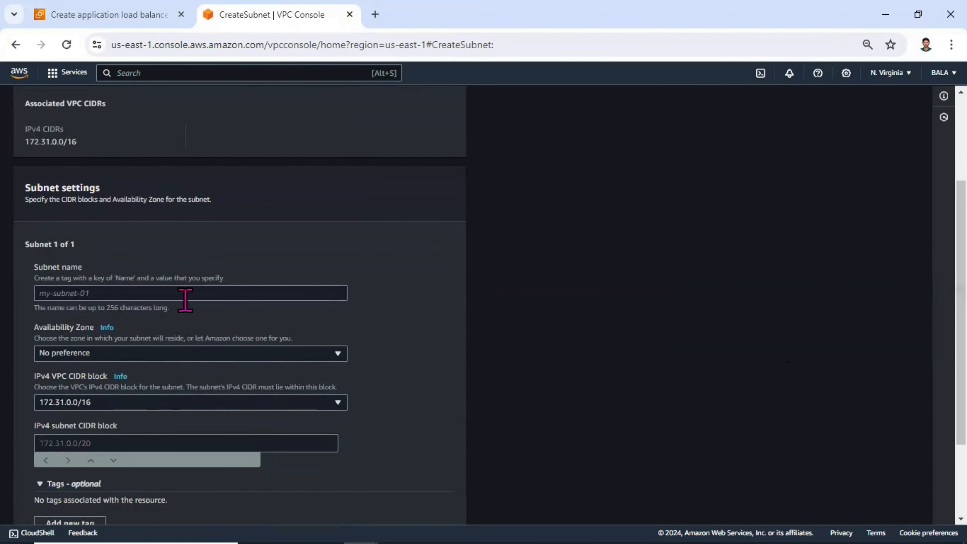
{"action": "left_click", "coordinate": [189, 293]}
{"action": "type", "text": "private_subnete2"}
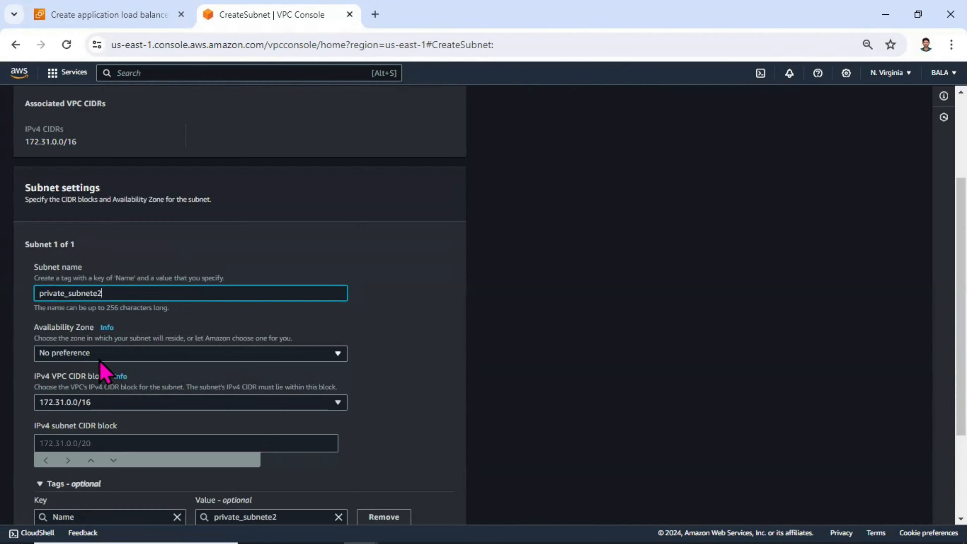
Place the subnet in us-east-1b with IPv4 CIDR block 172.31.101.0/24 and create it.
{"action": "left_click", "coordinate": [100, 358]}
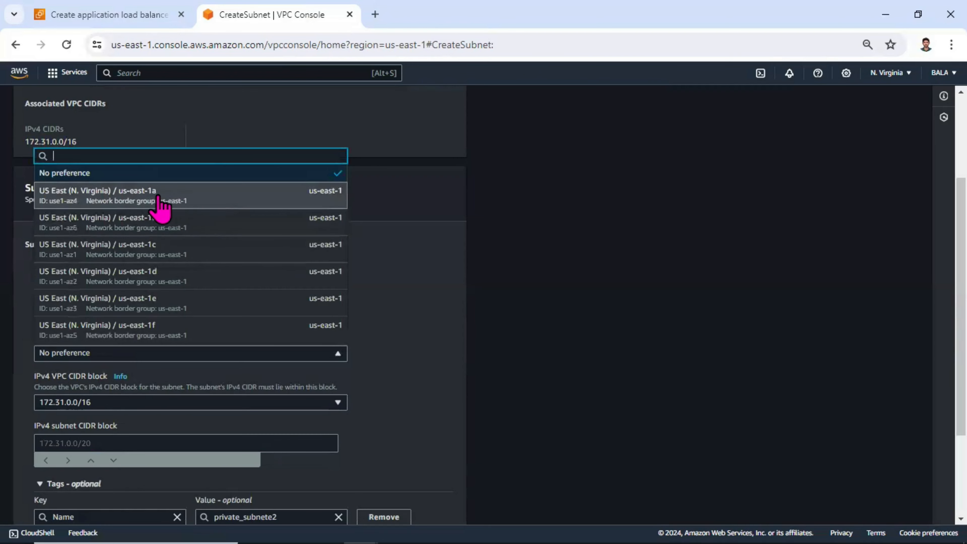
{"action": "left_click", "coordinate": [180, 219]}
{"action": "scroll", "coordinate": [178, 395], "scroll_direction": "down", "scroll_amount": 2}
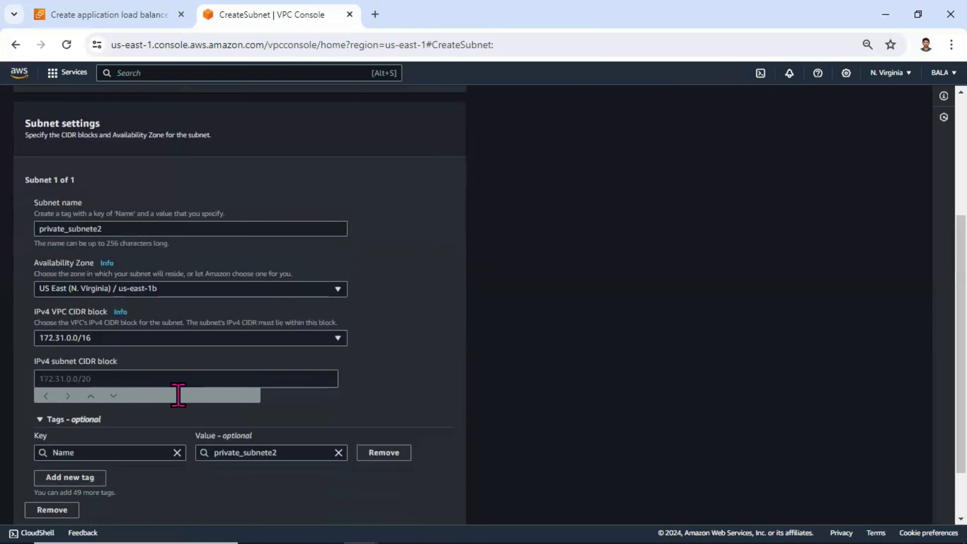
{"action": "left_click", "coordinate": [133, 379]}
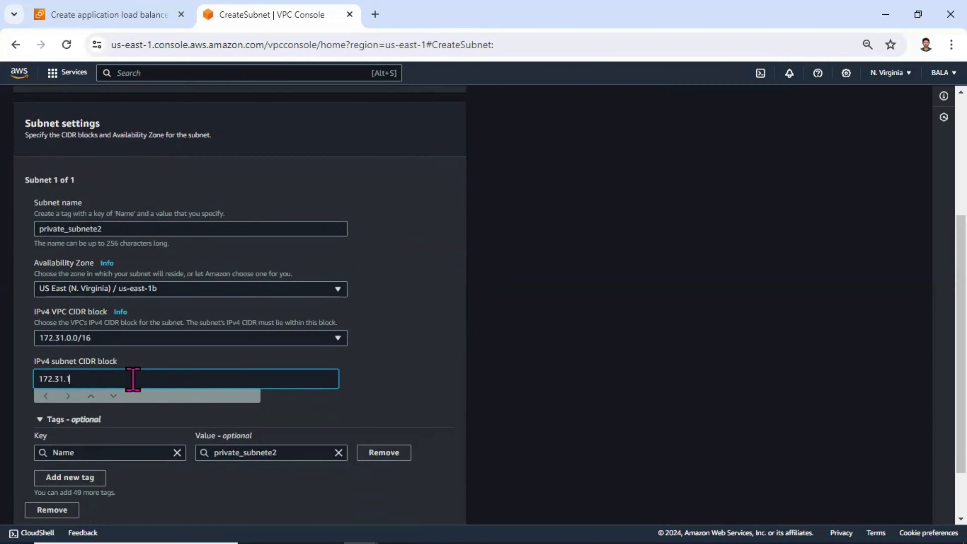
{"action": "type", "text": "172.31.101.0/24"}
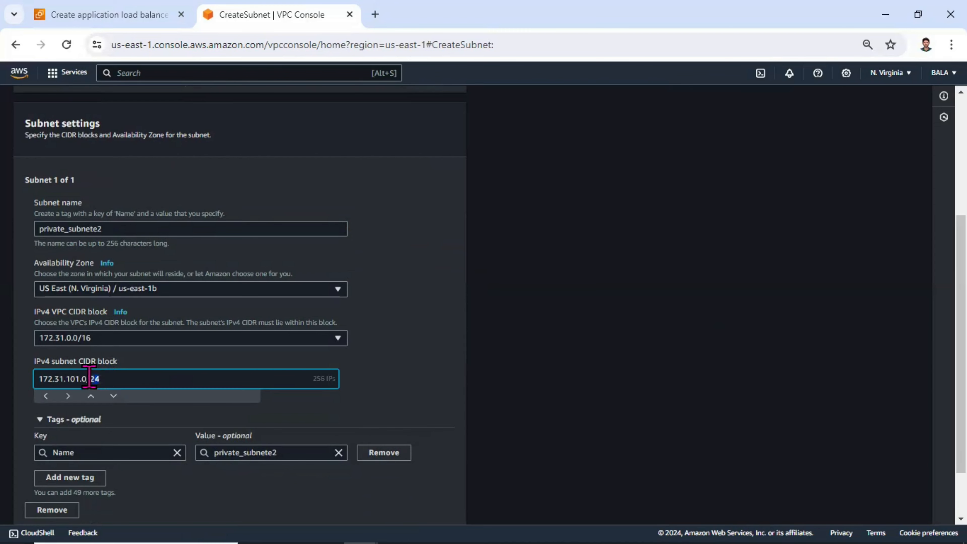
{"action": "left_click_drag", "start_coordinate": [89, 378], "coordinate": [52, 378]}
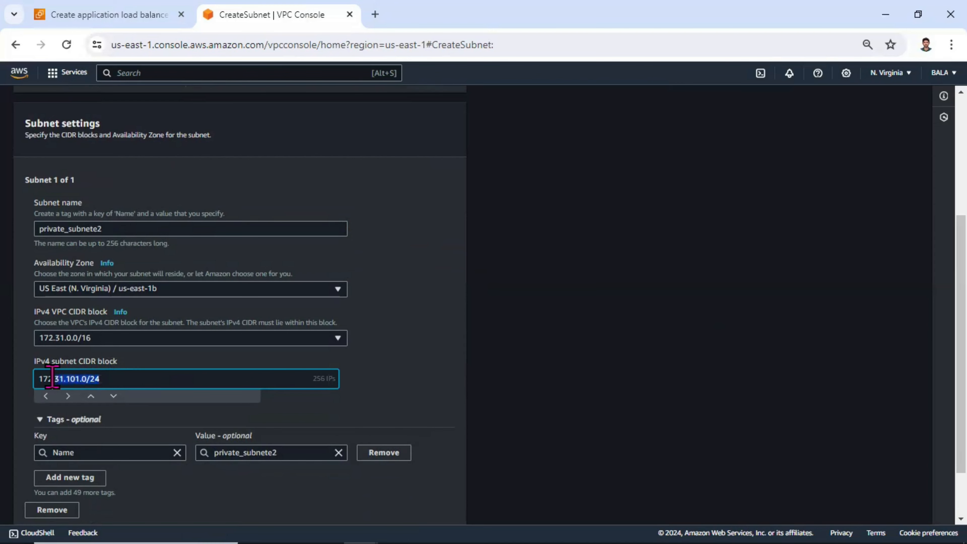
{"action": "left_click", "coordinate": [106, 338]}
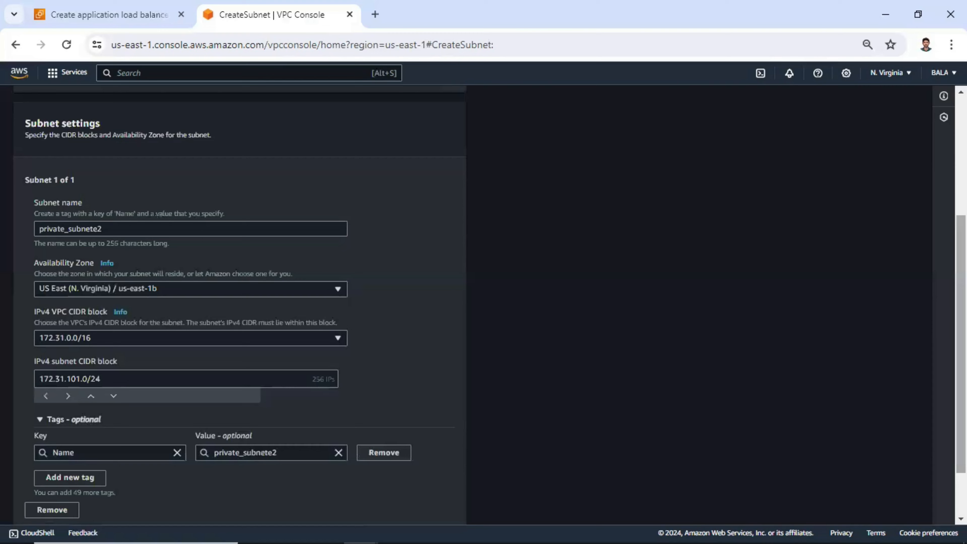
{"action": "scroll", "coordinate": [358, 306], "scroll_direction": "down", "scroll_amount": 3}
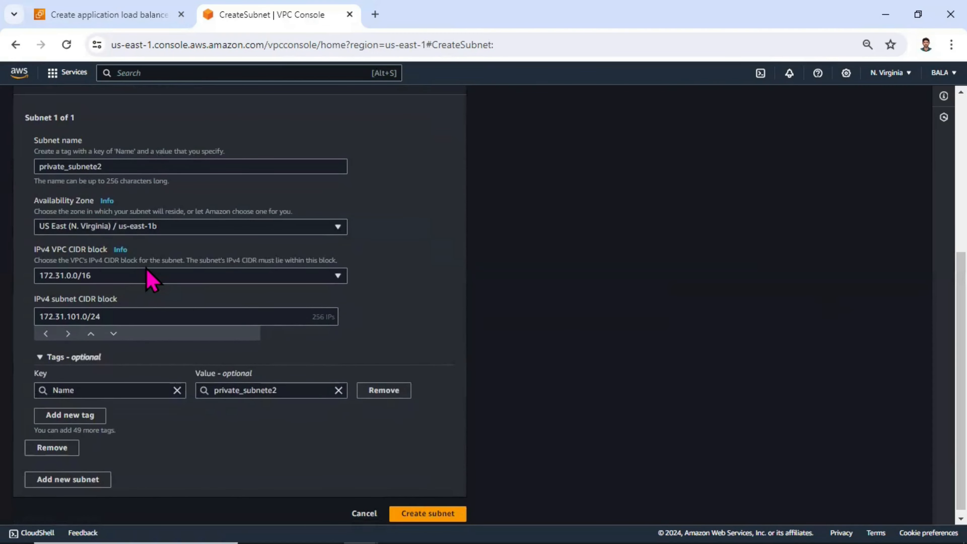
{"action": "left_click", "coordinate": [444, 512]}
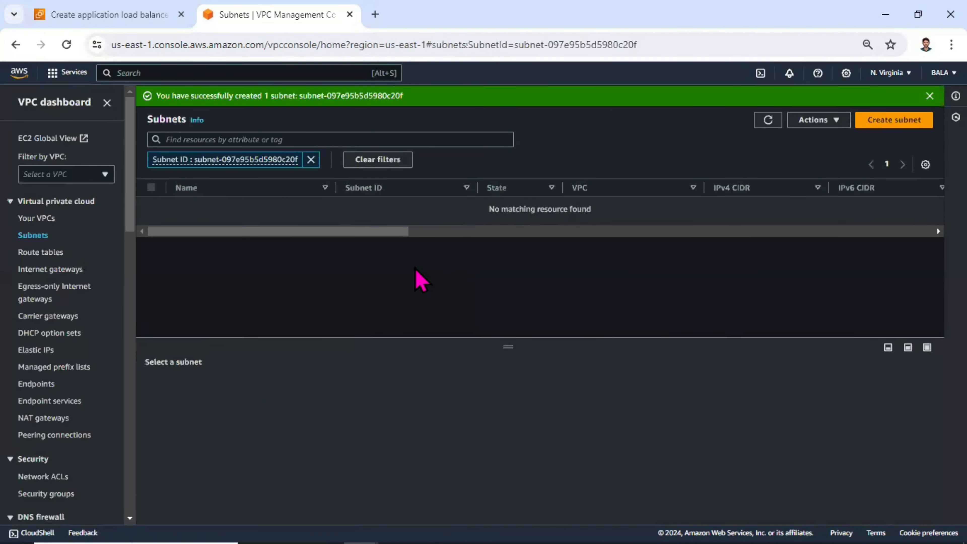
Review the subnet list's CIDR blocks and Availability Zones for the two new private subnets.
{"action": "left_click", "coordinate": [310, 159]}
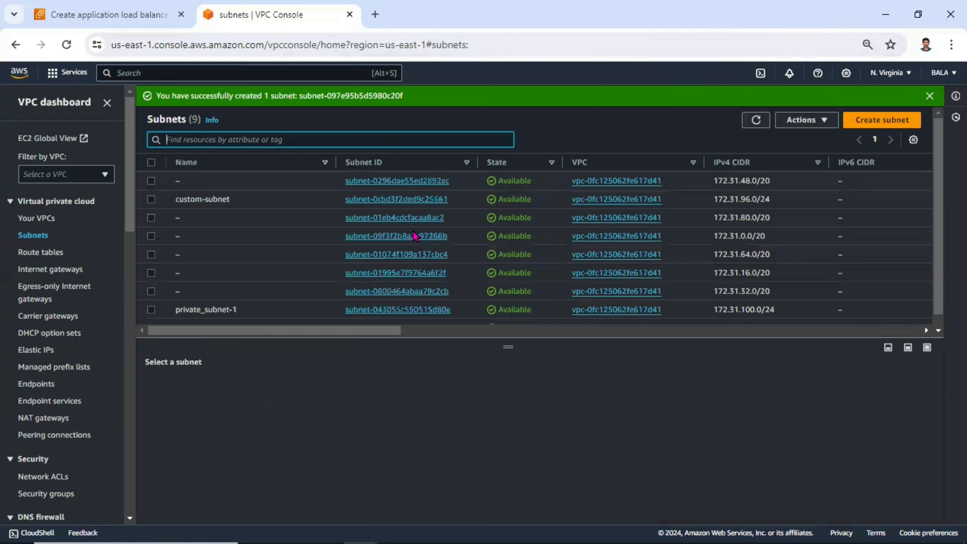
{"action": "left_click_drag", "start_coordinate": [938, 224], "coordinate": [938, 237]}
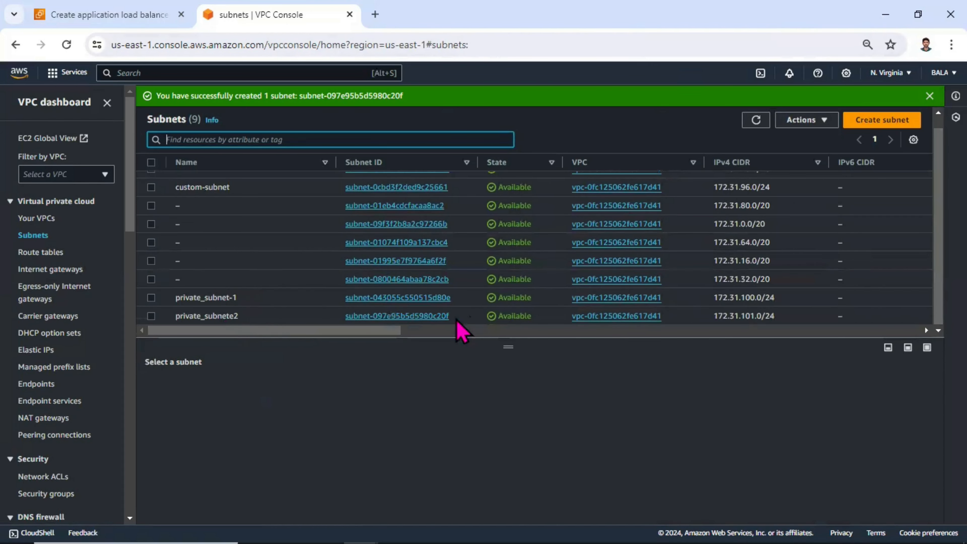
{"action": "left_click_drag", "start_coordinate": [402, 331], "coordinate": [512, 336]}
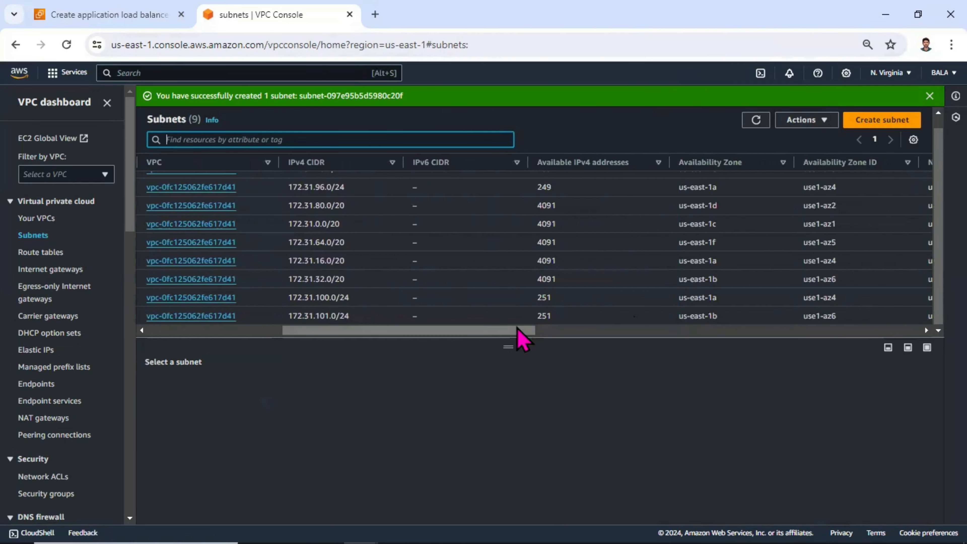
{"action": "left_click_drag", "start_coordinate": [519, 337], "coordinate": [108, 274]}
Associate private_subnet-1 and private_subnete2 with the private route table alongside custom-subnet and save.
{"action": "left_click", "coordinate": [61, 253]}
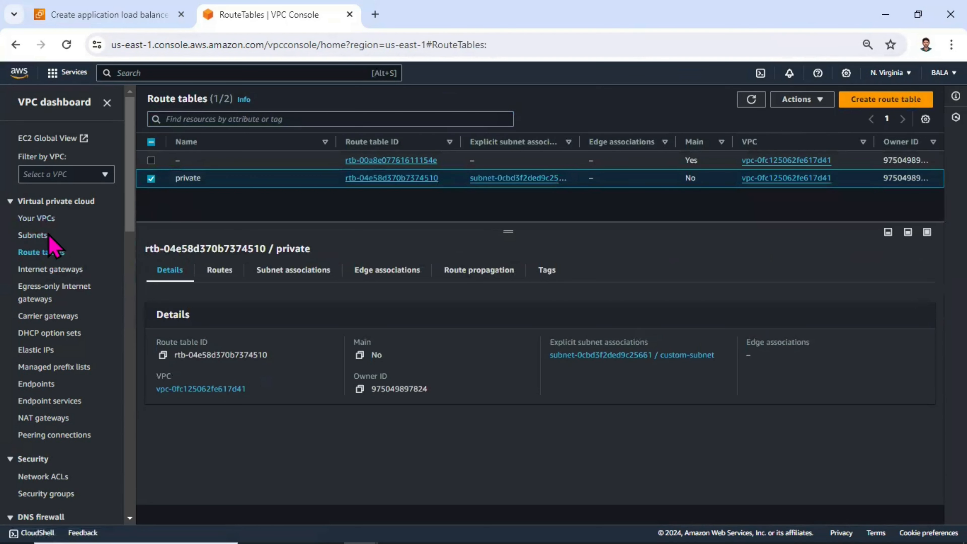
{"action": "left_click", "coordinate": [33, 235]}
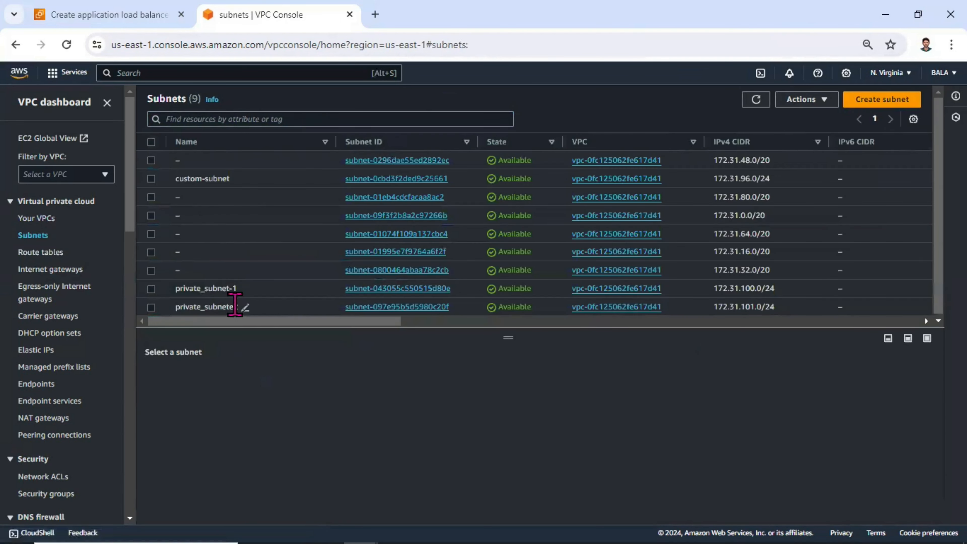
{"action": "left_click", "coordinate": [49, 254]}
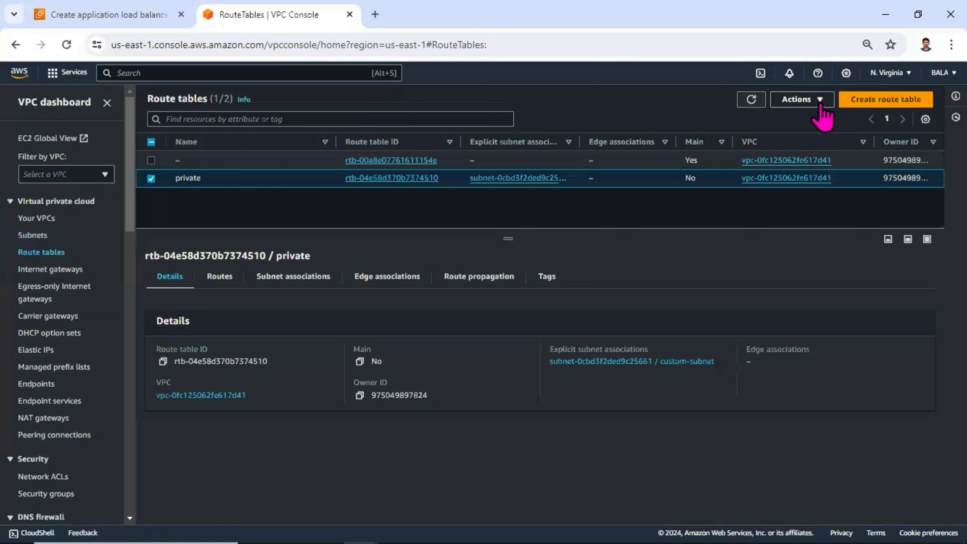
{"action": "left_click", "coordinate": [388, 177]}
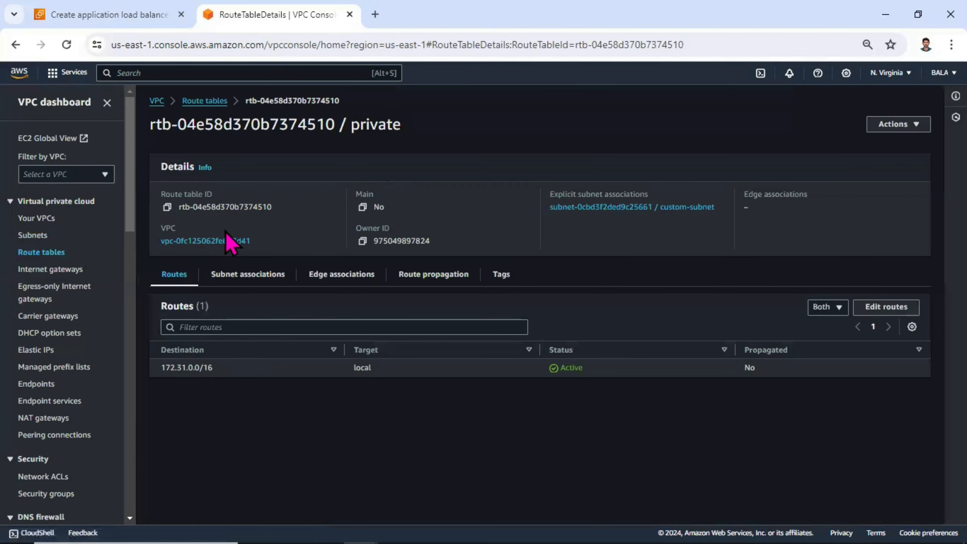
{"action": "left_click", "coordinate": [252, 282]}
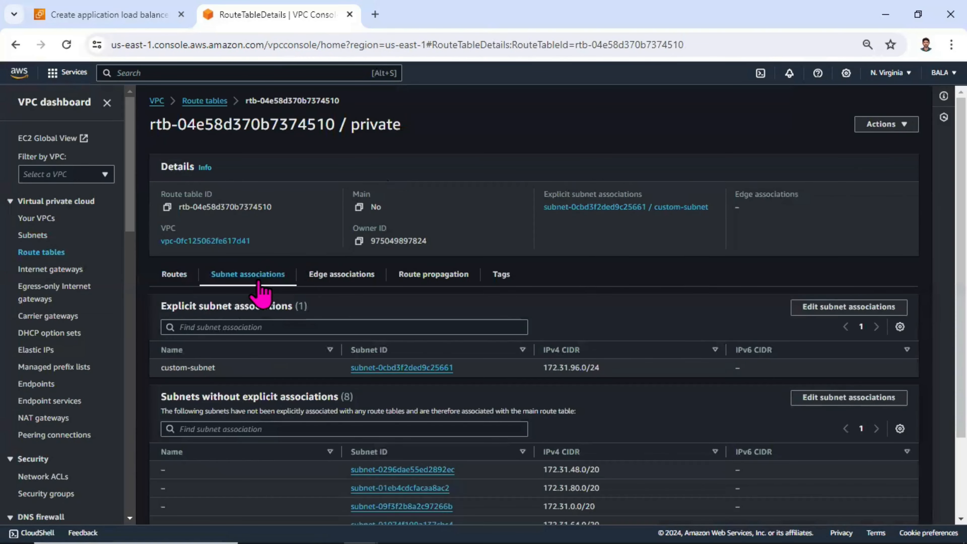
{"action": "left_click", "coordinate": [814, 308]}
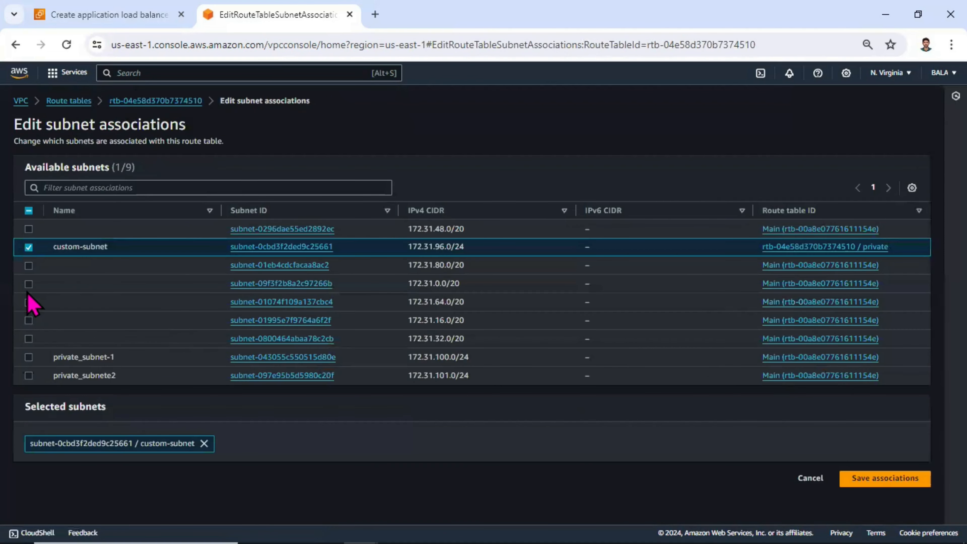
{"action": "left_click", "coordinate": [27, 358]}
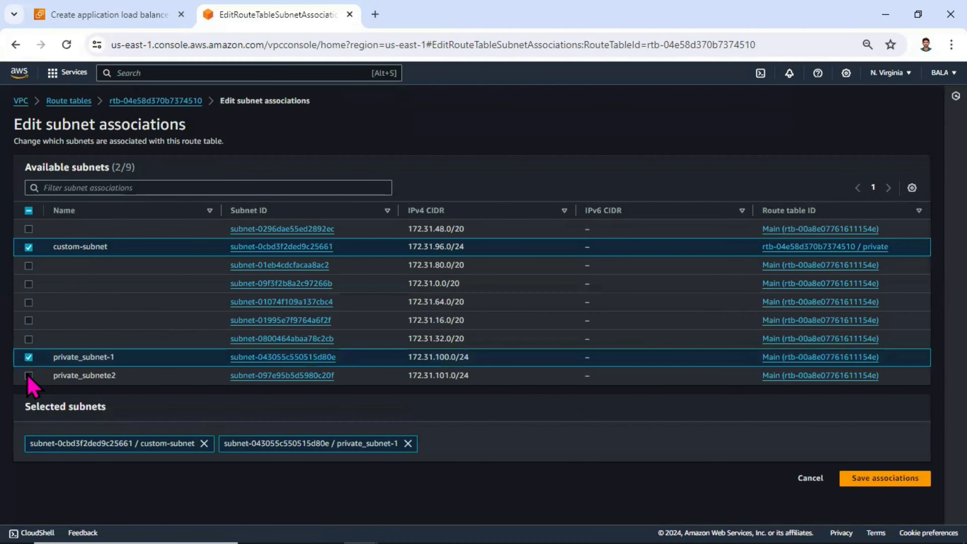
{"action": "left_click", "coordinate": [28, 375]}
{"action": "left_click", "coordinate": [878, 478]}
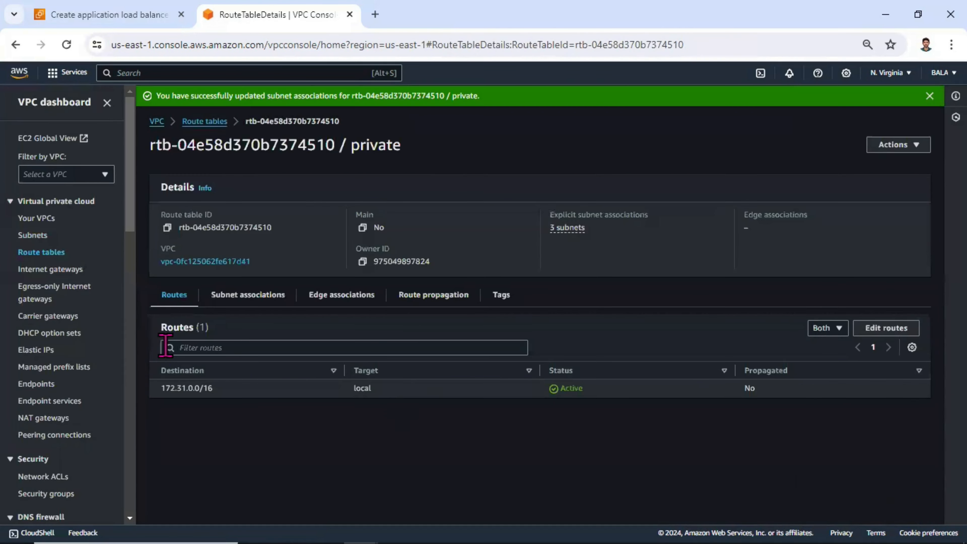
Check the private route table's explicit subnet associations and its routes.
{"action": "left_click", "coordinate": [267, 296]}
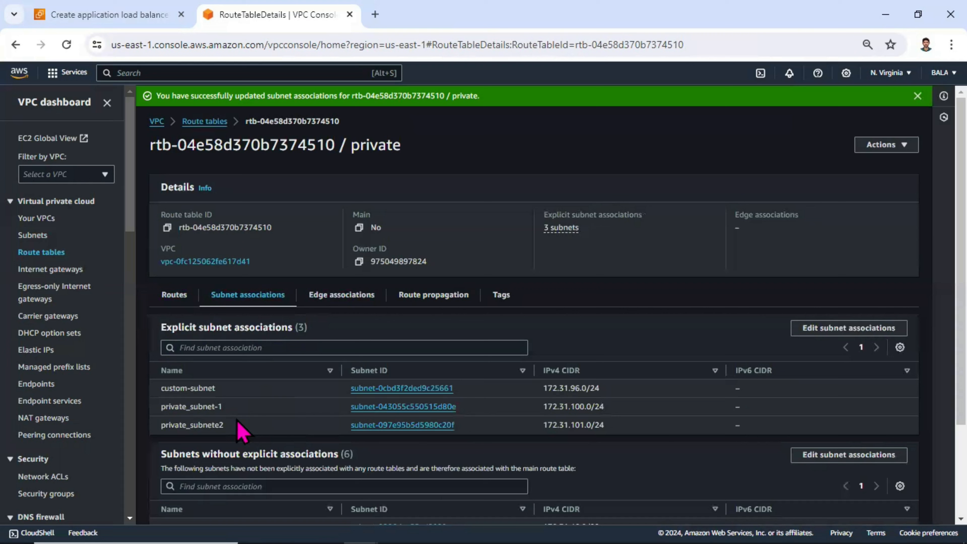
{"action": "left_click_drag", "start_coordinate": [240, 429], "coordinate": [175, 385]}
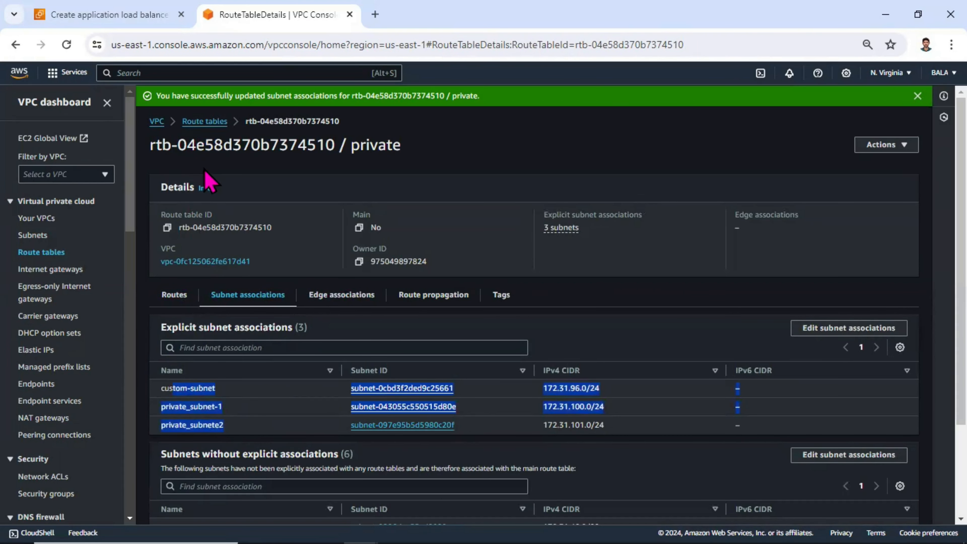
{"action": "left_click", "coordinate": [174, 295]}
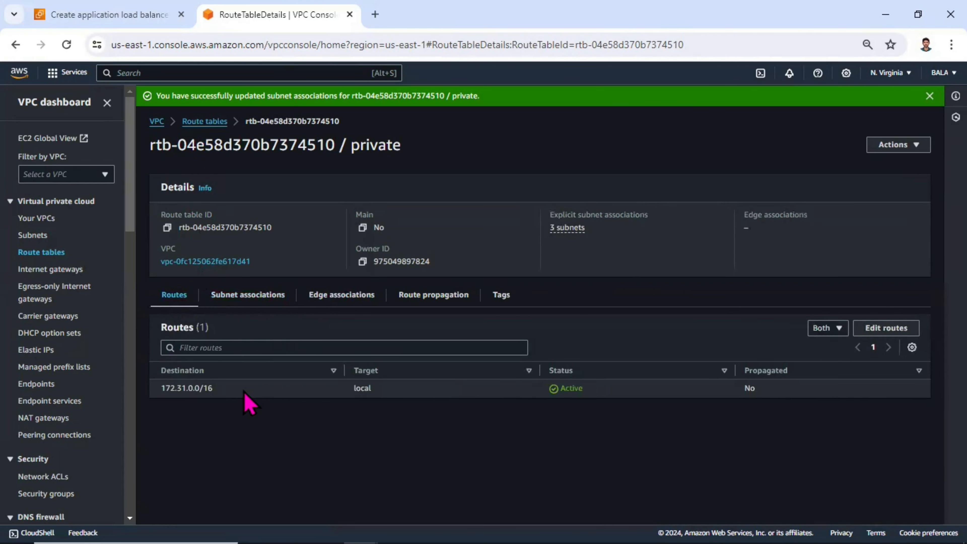
{"action": "left_click_drag", "start_coordinate": [247, 402], "coordinate": [218, 415]}
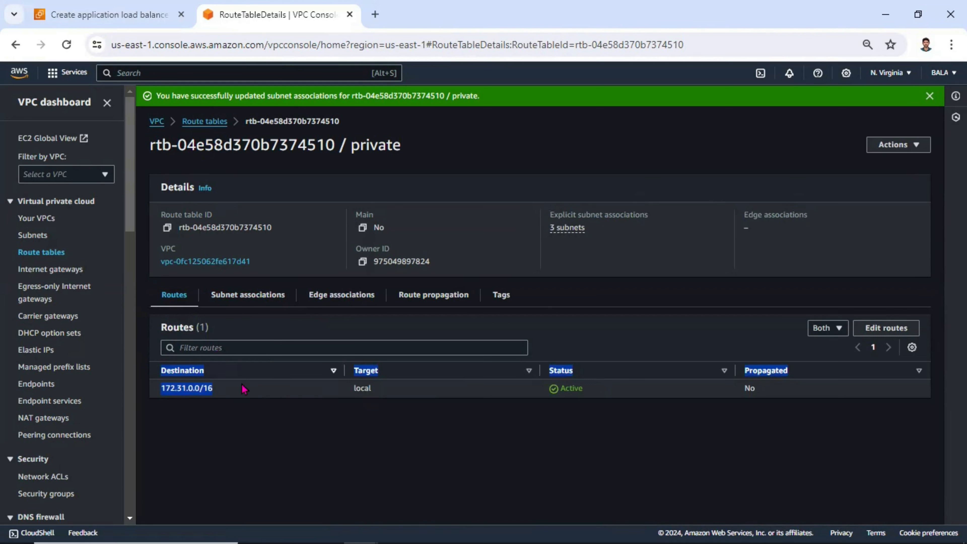
Refresh the load balancer's VPC list and map us-east-1a to private_subnet-1.
{"action": "left_click", "coordinate": [155, 13]}
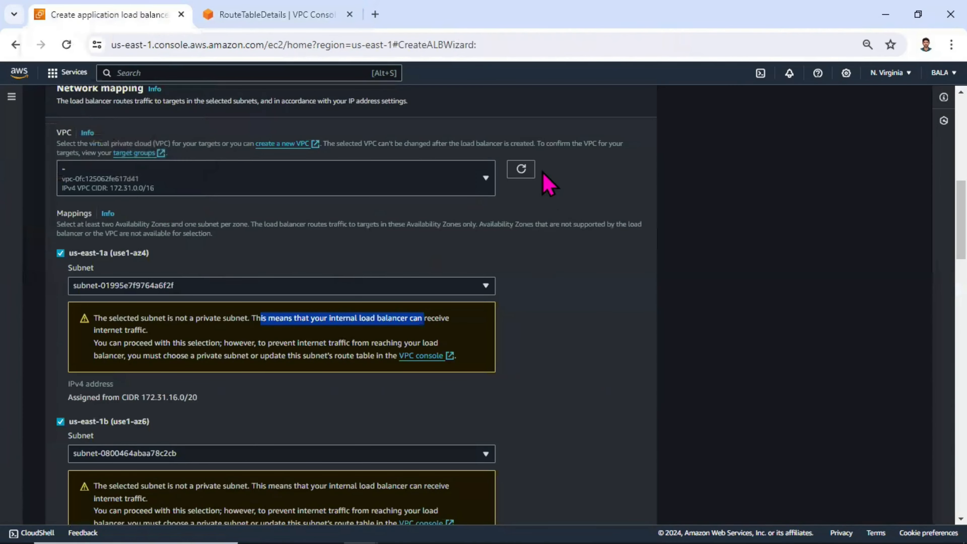
{"action": "left_click", "coordinate": [524, 170]}
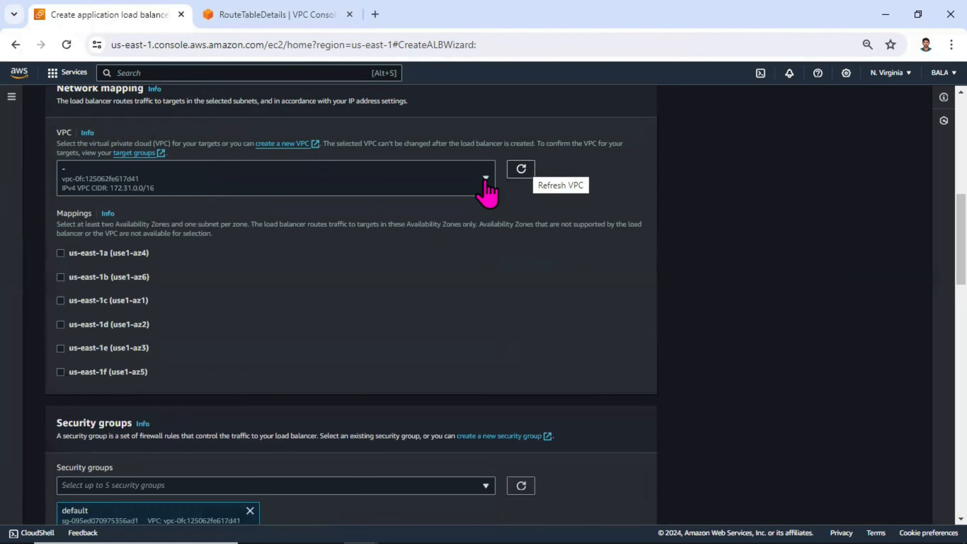
{"action": "left_click", "coordinate": [107, 254]}
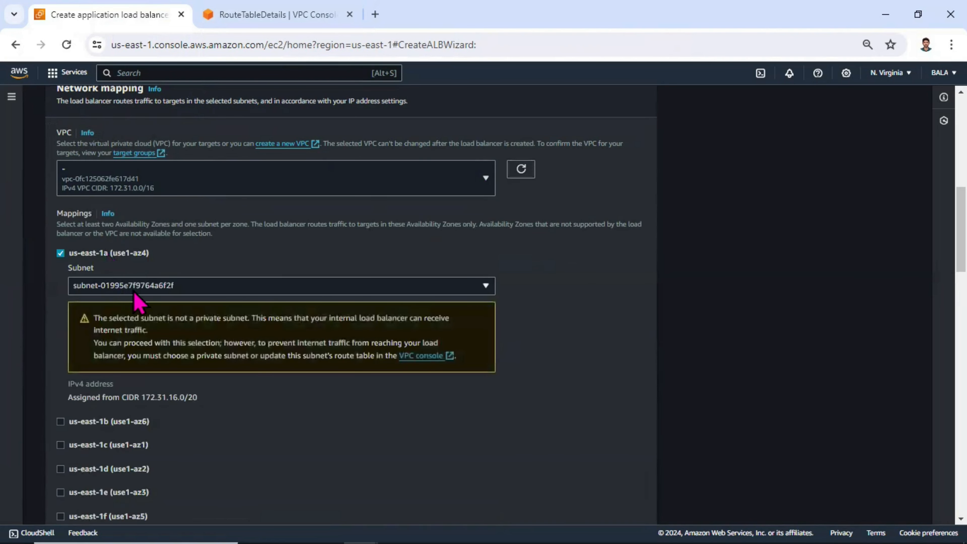
{"action": "left_click", "coordinate": [156, 291]}
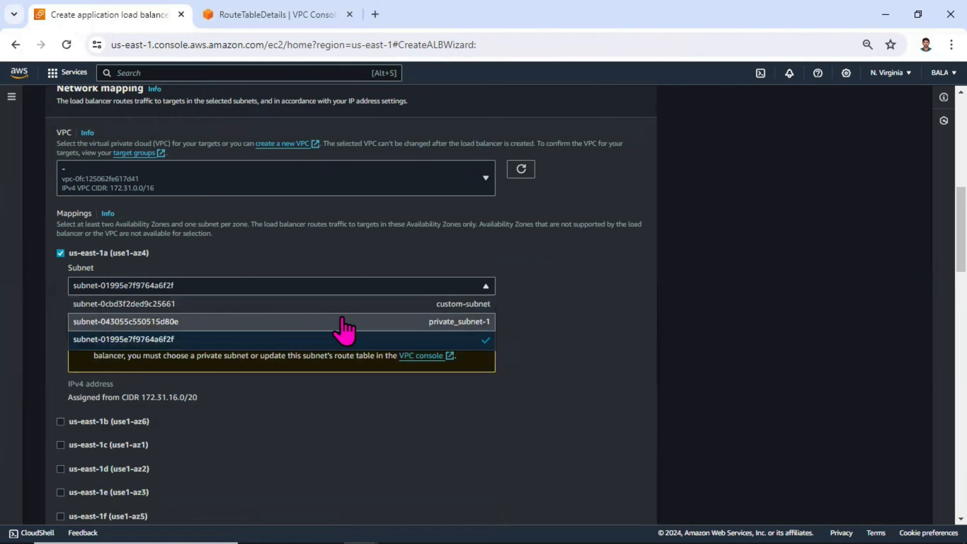
{"action": "left_click", "coordinate": [481, 324]}
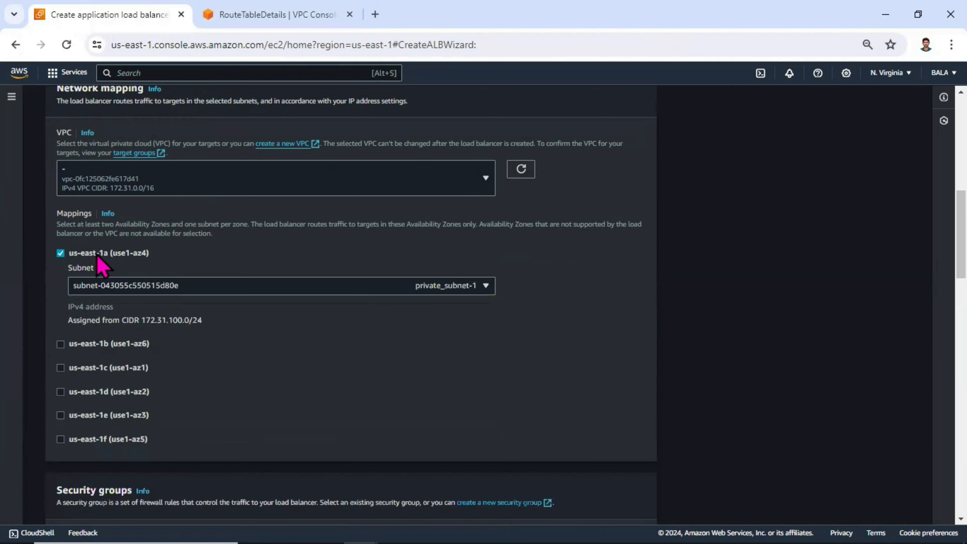
Enable the us-east-1b zone and map it to private_subnete2.
{"action": "left_click", "coordinate": [98, 344]}
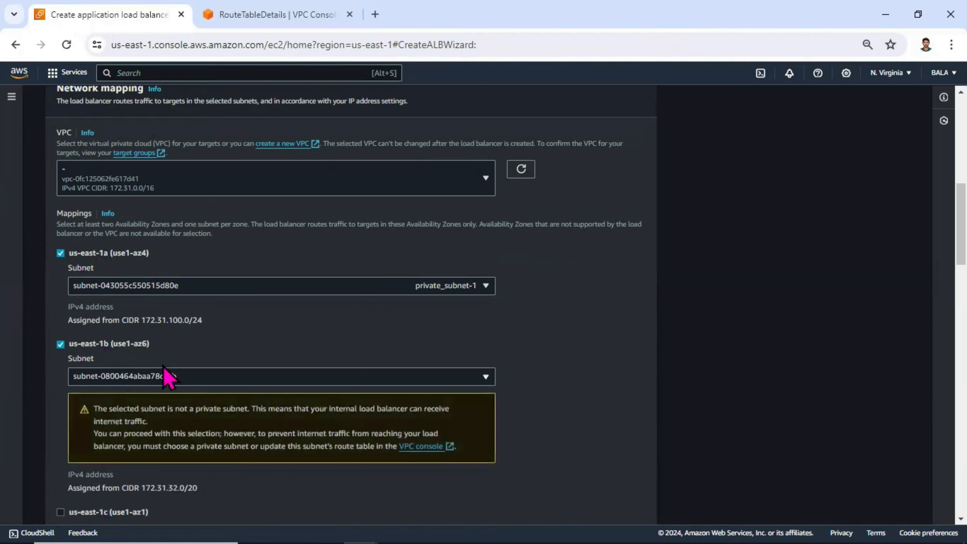
{"action": "left_click", "coordinate": [201, 380]}
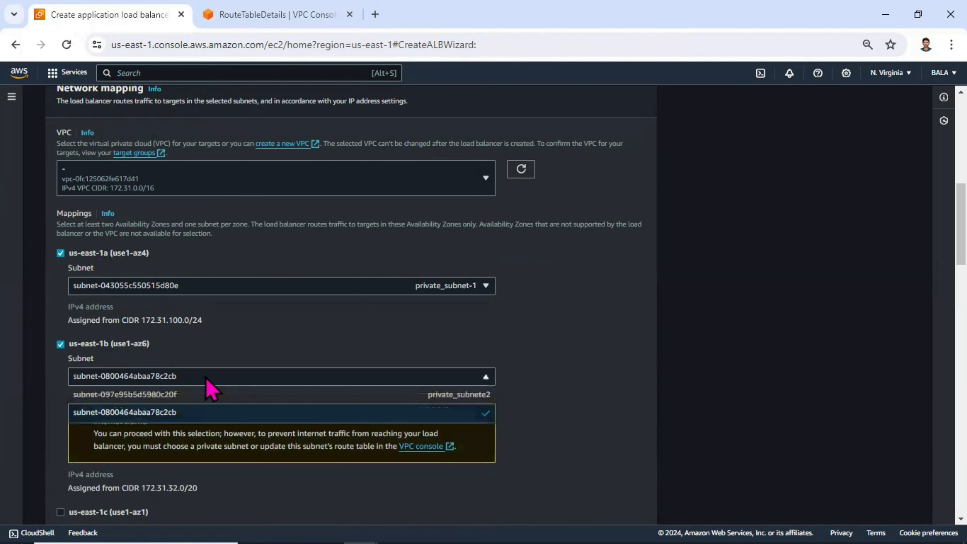
{"action": "left_click", "coordinate": [399, 398]}
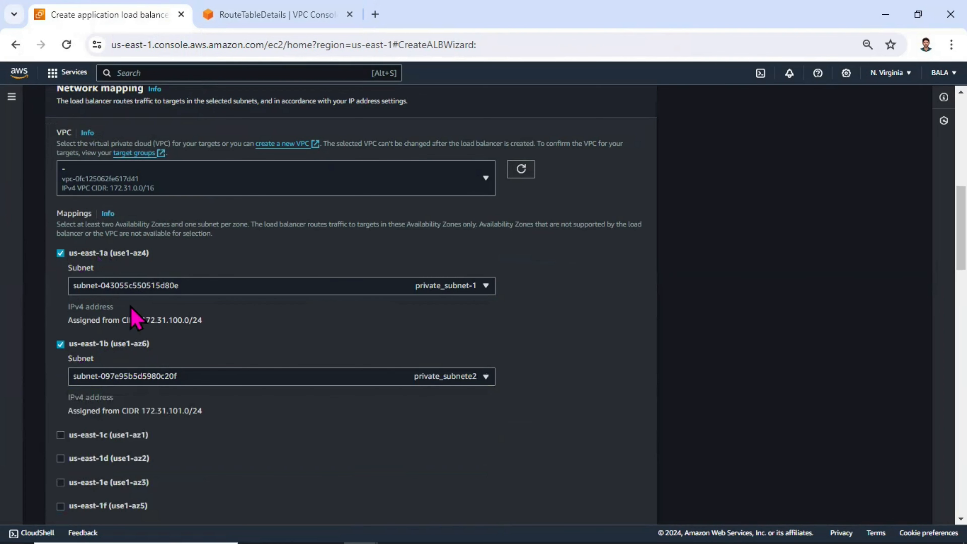
{"action": "left_click", "coordinate": [158, 291]}
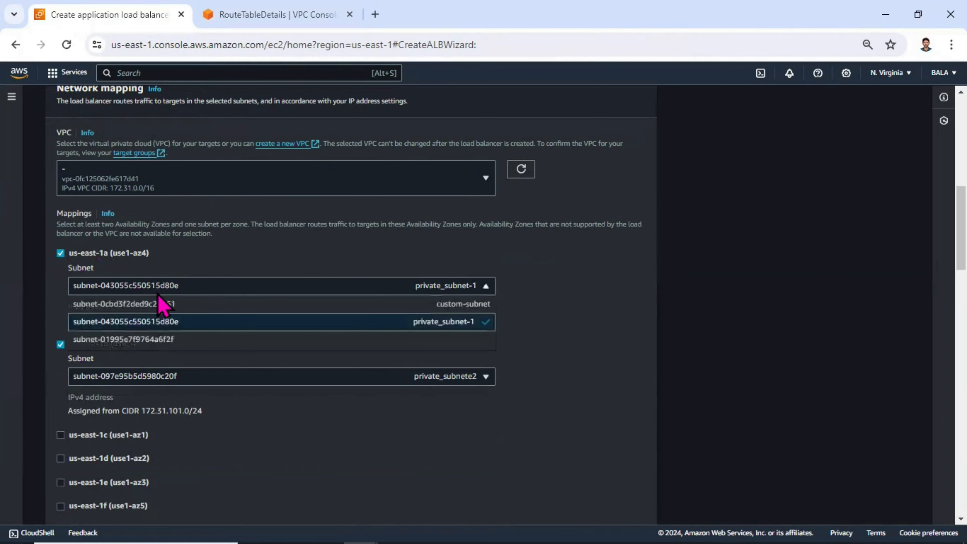
{"action": "left_click", "coordinate": [181, 340]}
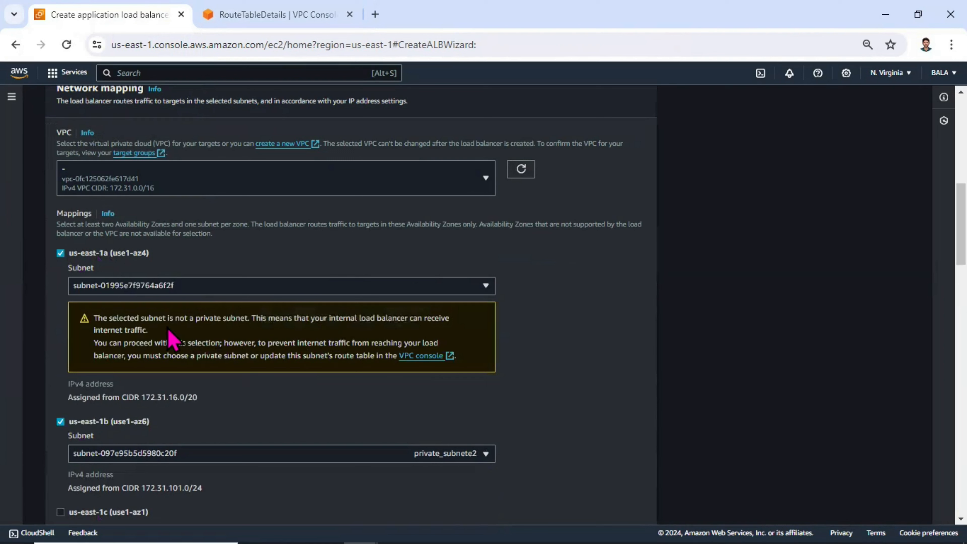
{"action": "left_click_drag", "start_coordinate": [168, 329], "coordinate": [114, 321]}
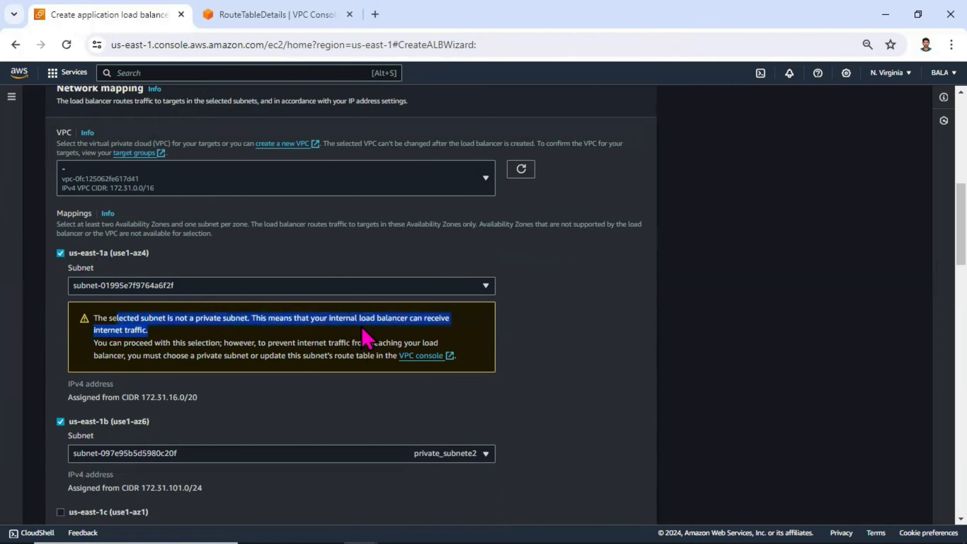
{"action": "left_click", "coordinate": [257, 285]}
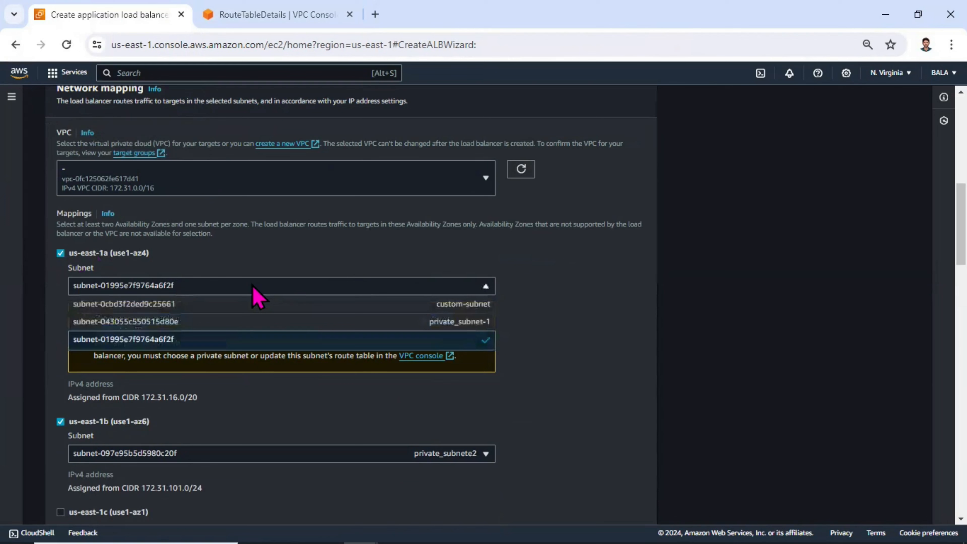
{"action": "left_click", "coordinate": [234, 321]}
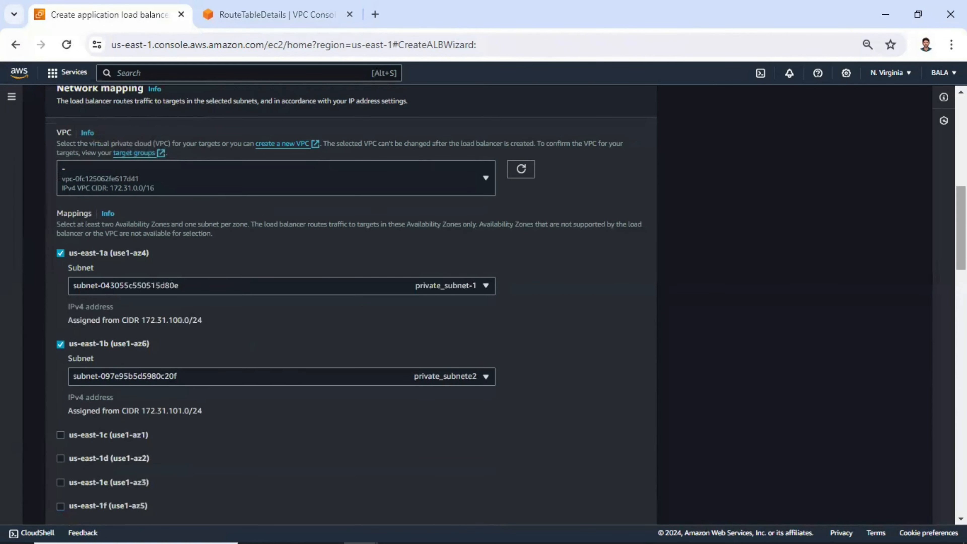
Replace the default security group with alb_sg for the load balancer.
{"action": "scroll", "coordinate": [913, 255], "scroll_direction": "down", "scroll_amount": 5}
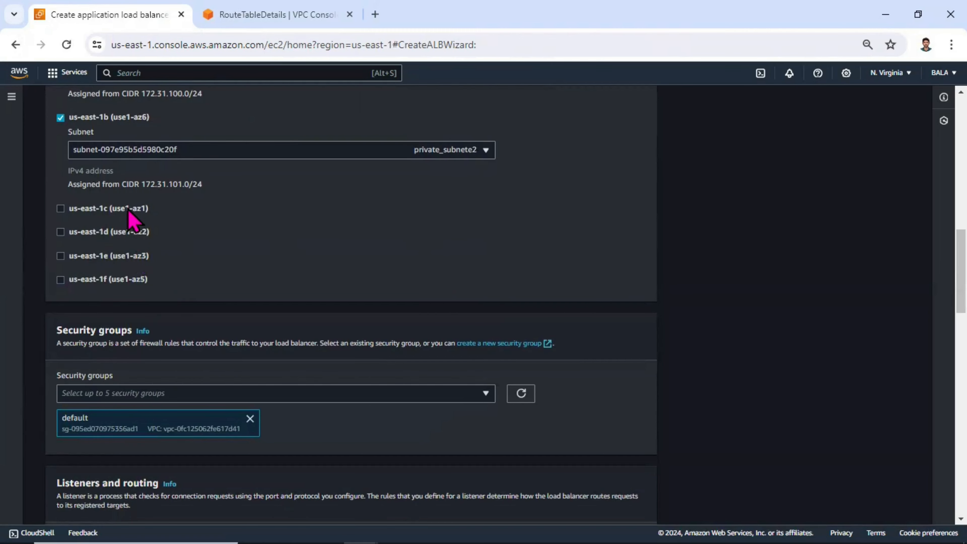
{"action": "scroll", "coordinate": [258, 346], "scroll_direction": "down", "scroll_amount": 1}
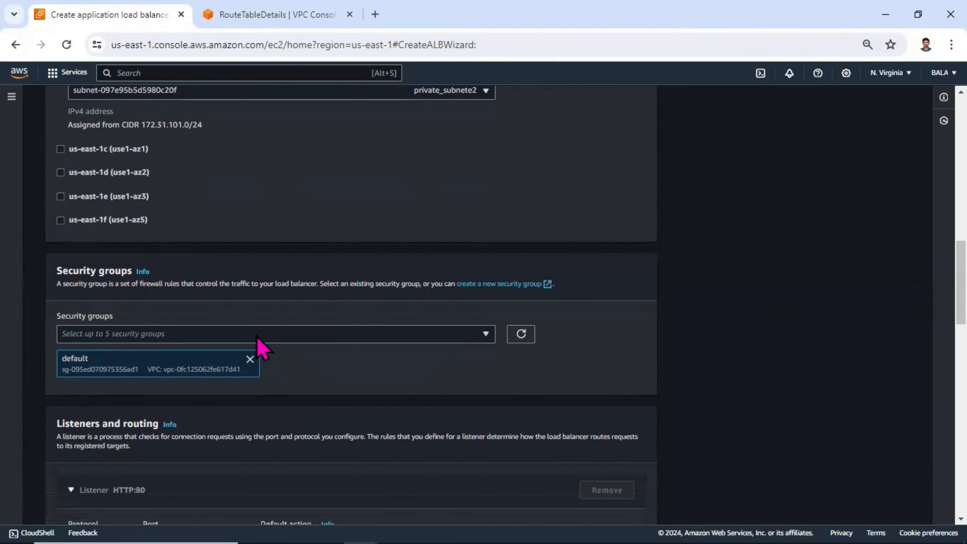
{"action": "left_click", "coordinate": [250, 358]}
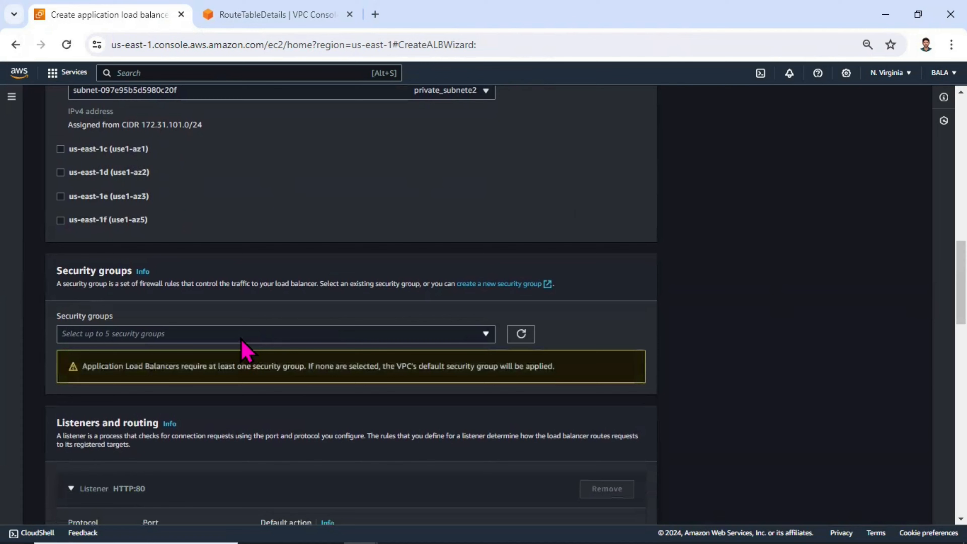
{"action": "left_click", "coordinate": [244, 337]}
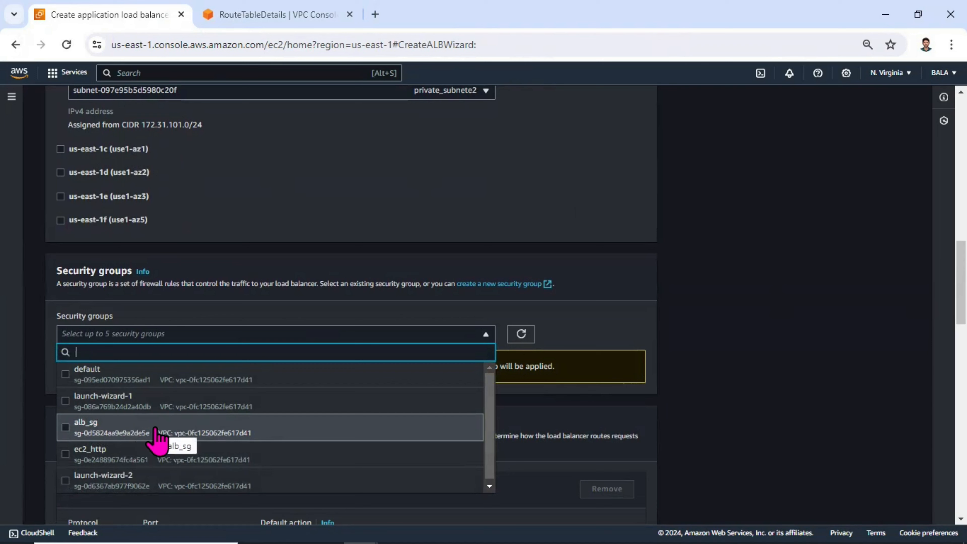
{"action": "left_click", "coordinate": [157, 438]}
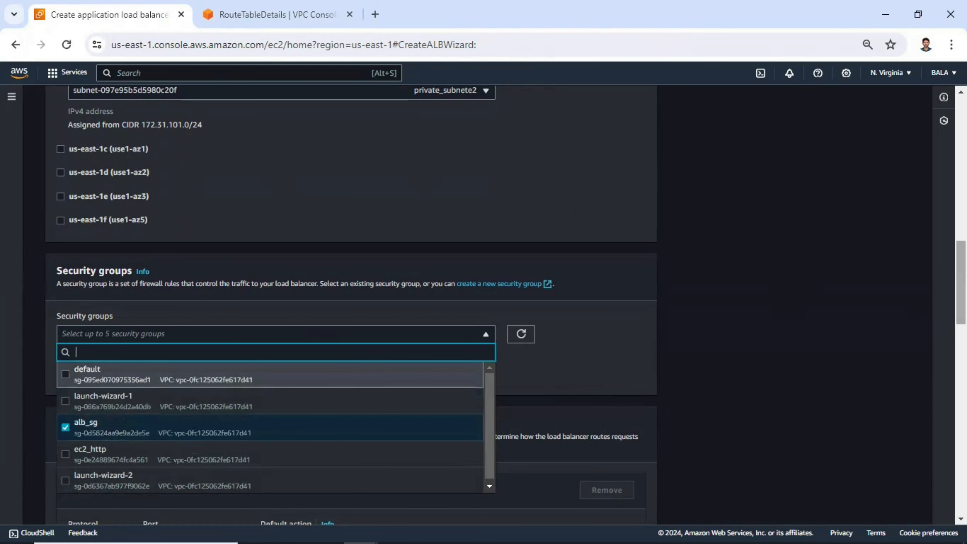
{"action": "left_click", "coordinate": [726, 313]}
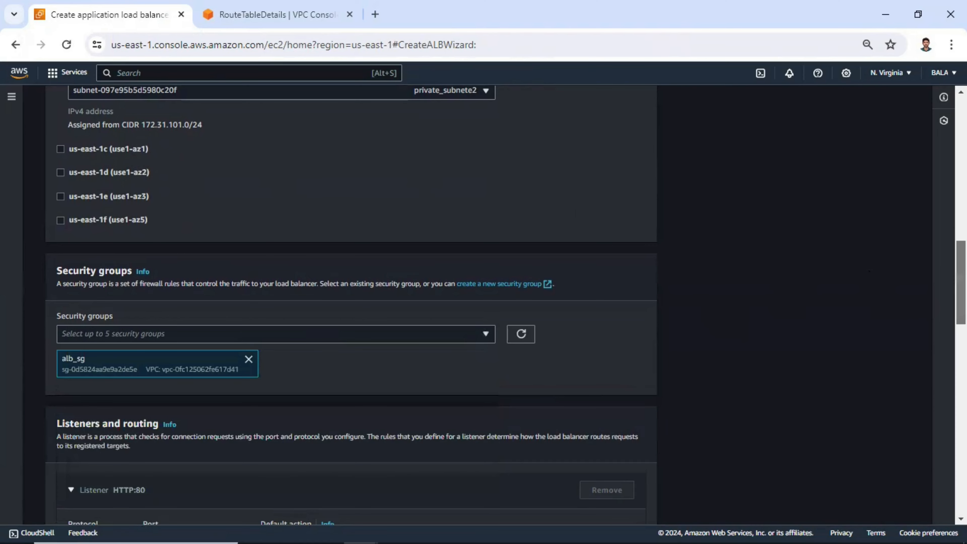
Start a new instance target group named internaltar on HTTP port 80 in the default VPC and continue to target registration.
{"action": "scroll", "coordinate": [887, 297], "scroll_direction": "down", "scroll_amount": 3}
{"action": "scroll", "coordinate": [924, 324], "scroll_direction": "down", "scroll_amount": 3}
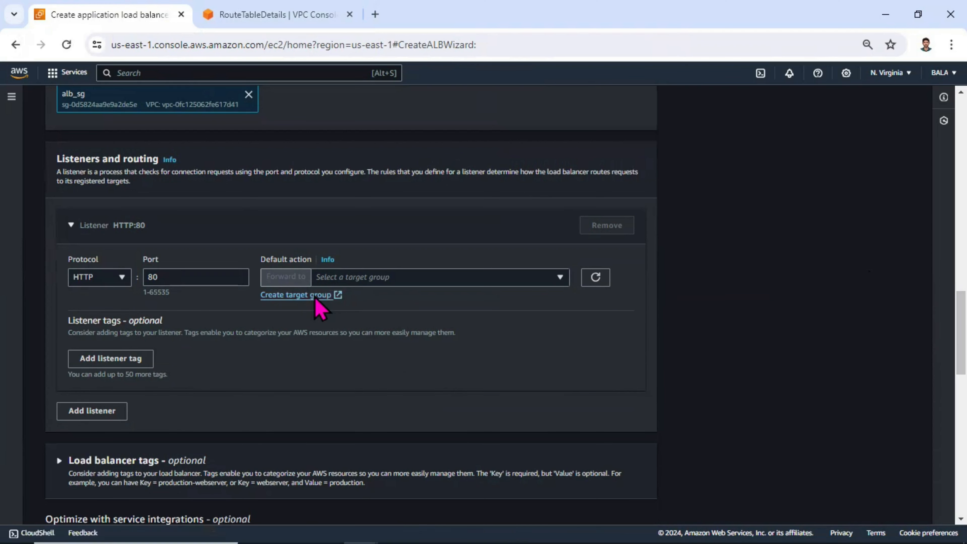
{"action": "left_click", "coordinate": [313, 298]}
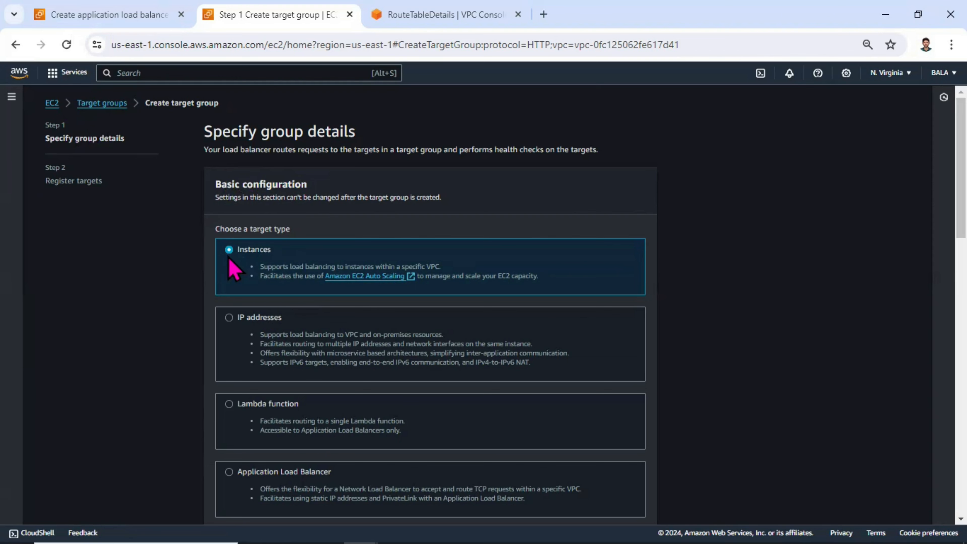
{"action": "scroll", "coordinate": [961, 168], "scroll_direction": "down", "scroll_amount": 3}
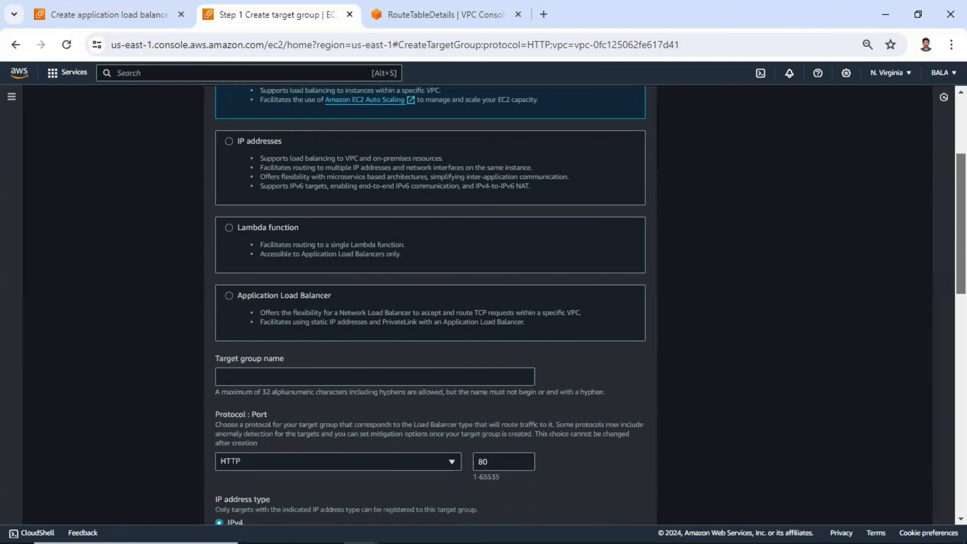
{"action": "scroll", "coordinate": [505, 319], "scroll_direction": "down", "scroll_amount": 3}
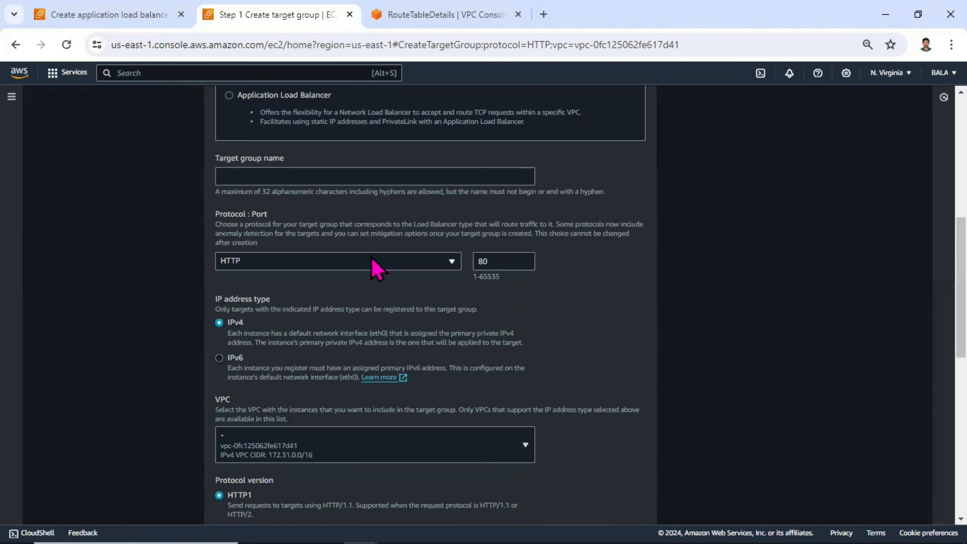
{"action": "scroll", "coordinate": [519, 299], "scroll_direction": "down", "scroll_amount": 4}
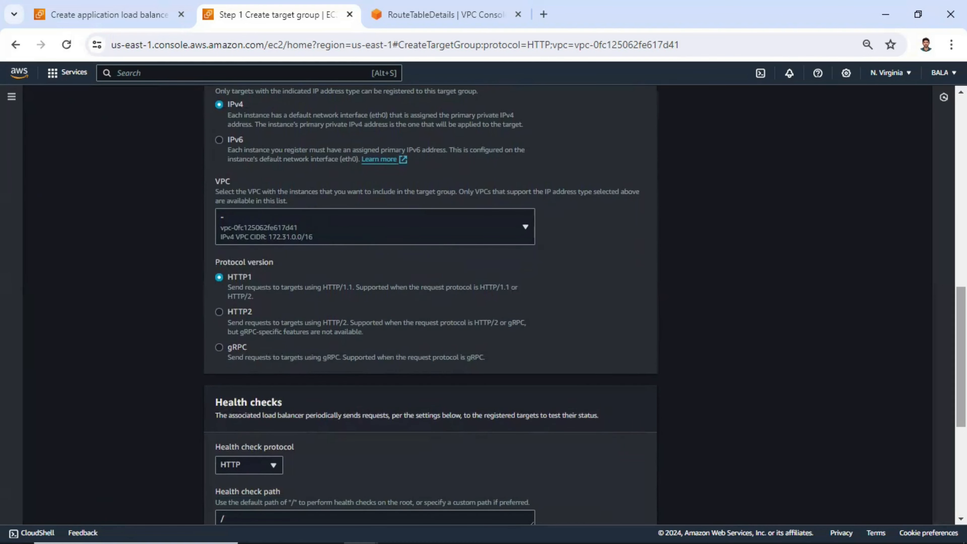
{"action": "scroll", "coordinate": [354, 289], "scroll_direction": "down", "scroll_amount": 5}
{"action": "double_click", "coordinate": [291, 247]}
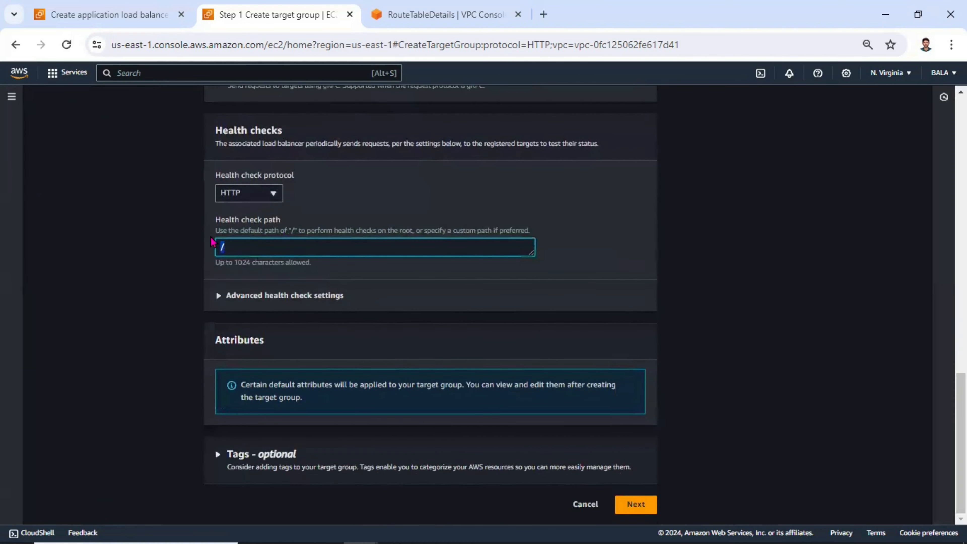
{"action": "left_click", "coordinate": [643, 507]}
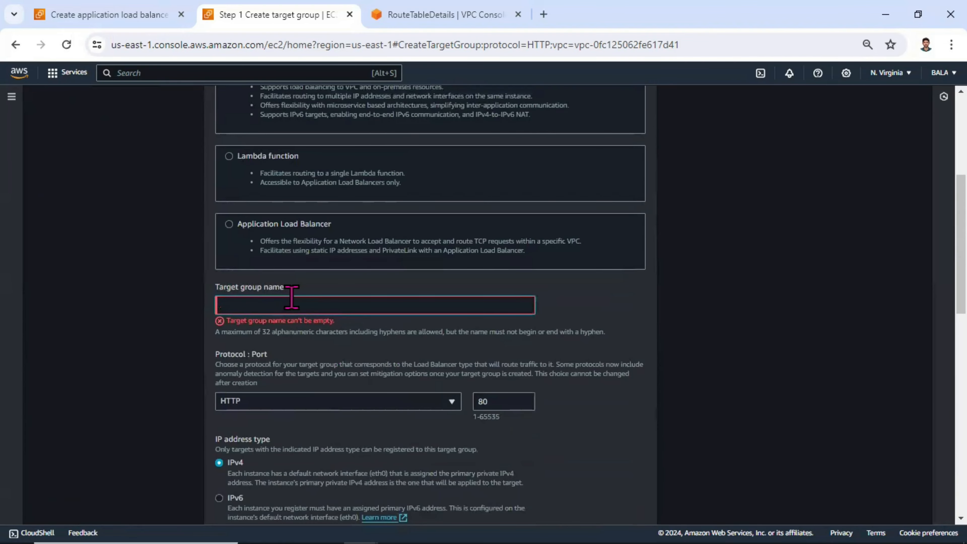
{"action": "type", "text": "internaltar"}
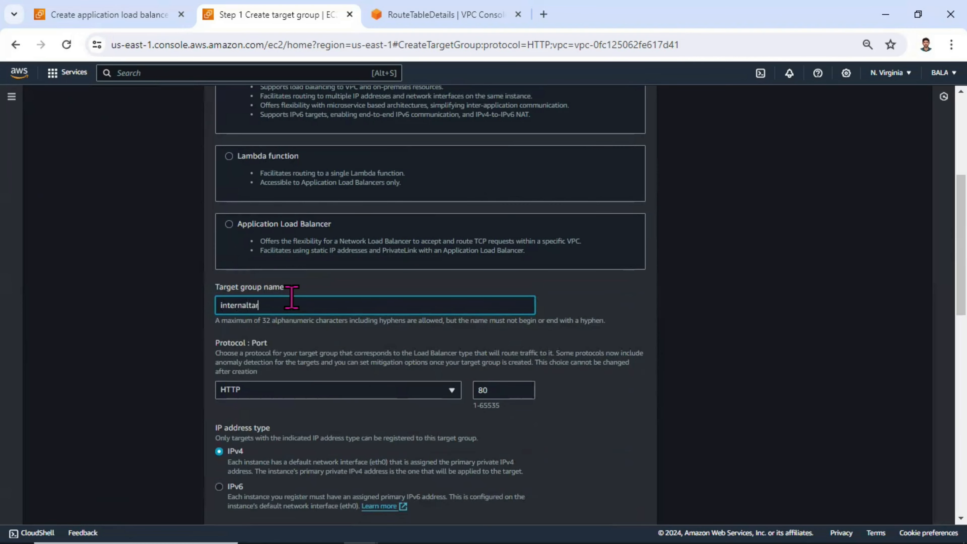
{"action": "left_click_drag", "start_coordinate": [961, 281], "coordinate": [960, 495]}
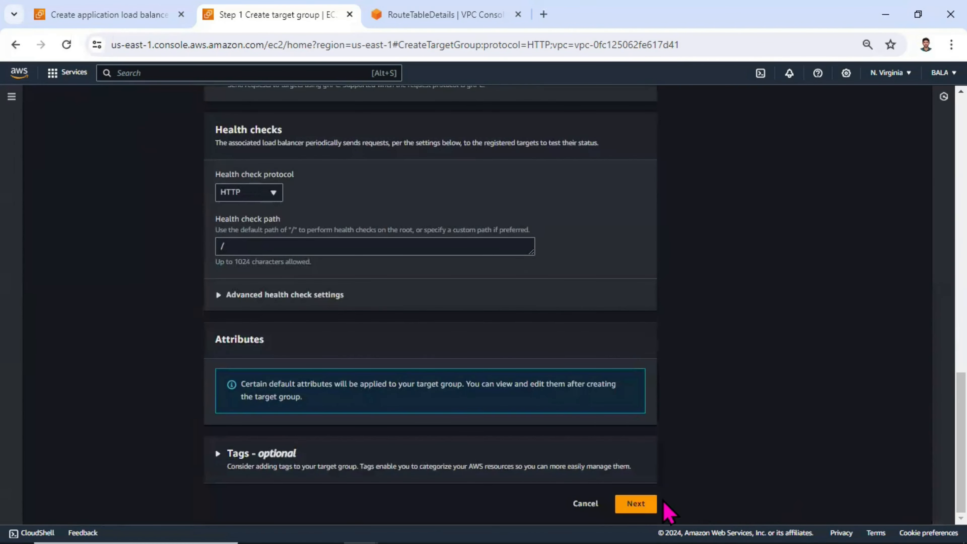
{"action": "left_click", "coordinate": [643, 504]}
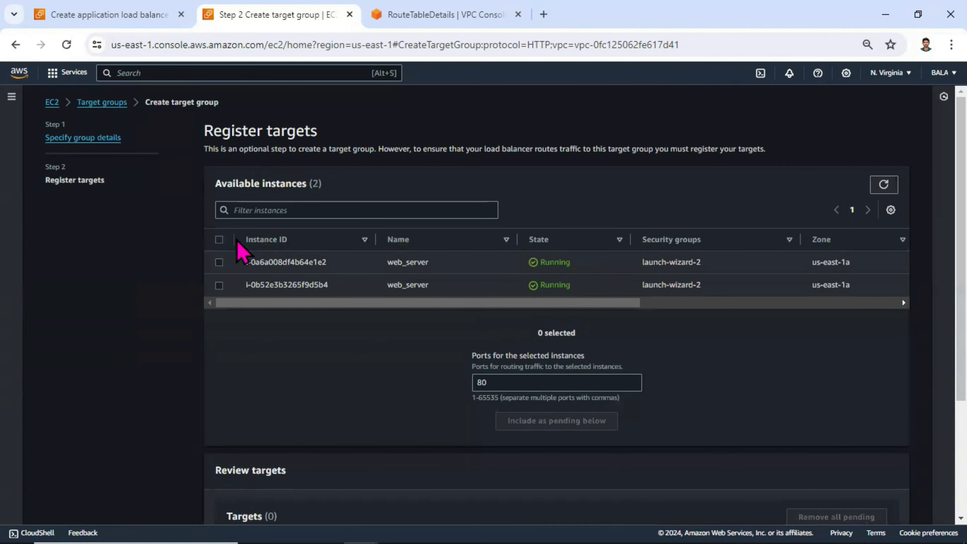
Register both web_server instances on port 80 as targets, create the target group, and check its registered targets.
{"action": "left_click", "coordinate": [219, 240]}
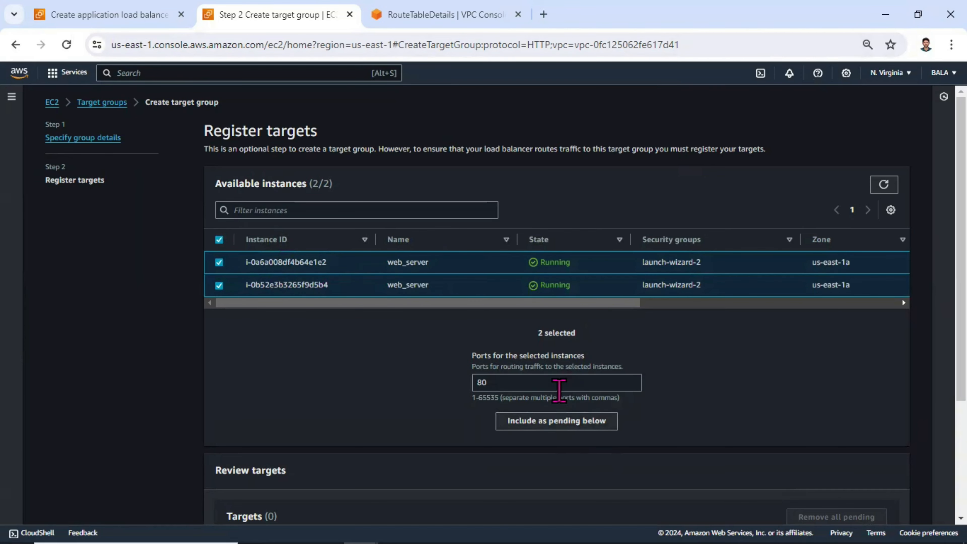
{"action": "left_click", "coordinate": [563, 427]}
{"action": "scroll", "coordinate": [563, 428], "scroll_direction": "down", "scroll_amount": 3}
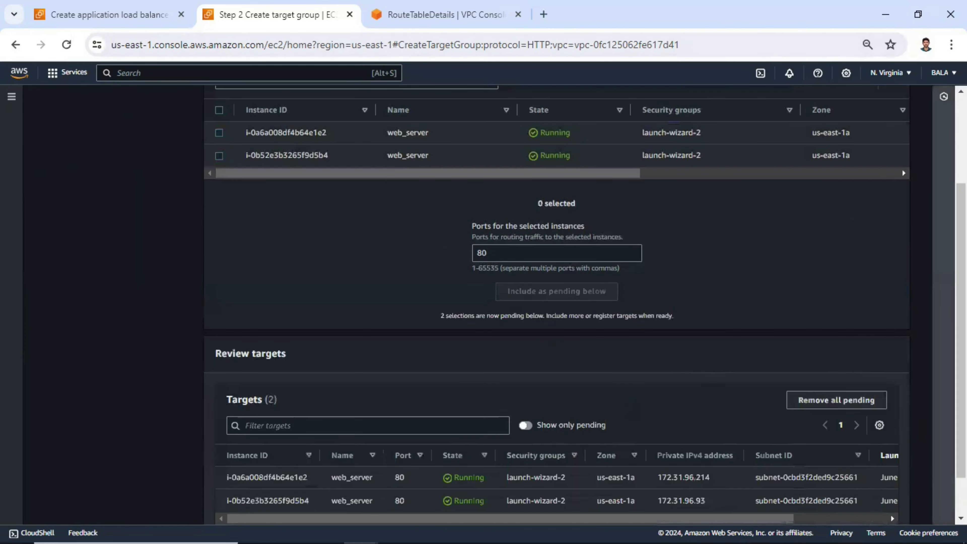
{"action": "scroll", "coordinate": [556, 305], "scroll_direction": "down", "scroll_amount": 1}
{"action": "left_click", "coordinate": [859, 504]}
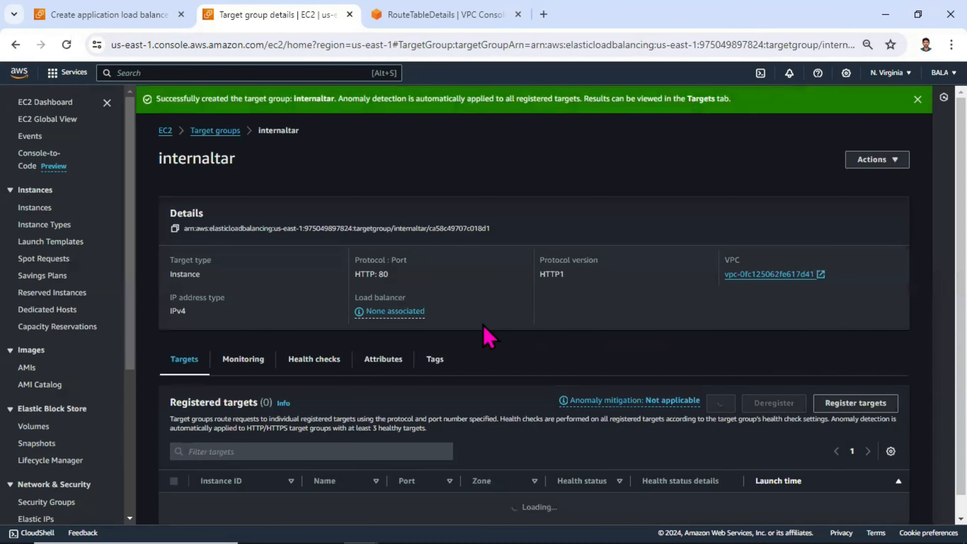
{"action": "scroll", "coordinate": [831, 460], "scroll_direction": "down", "scroll_amount": 4}
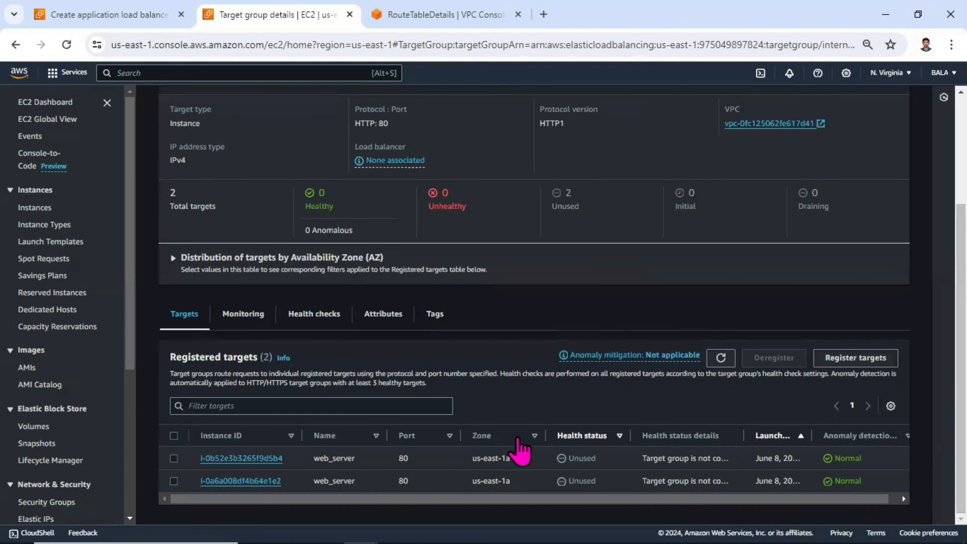
{"action": "left_click_drag", "start_coordinate": [604, 458], "coordinate": [567, 458]}
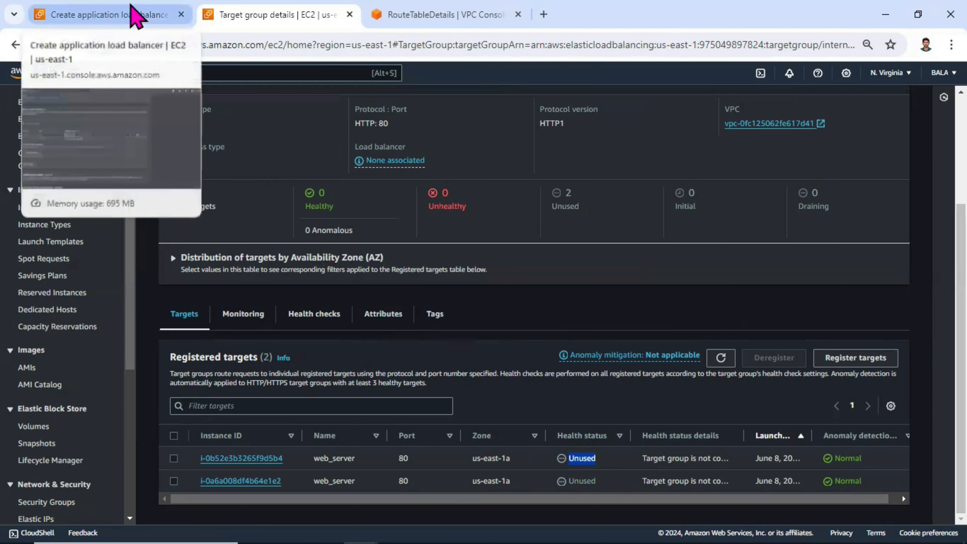
Back in the load balancer wizard, forward the HTTP:80 listener to internaltar and review the configuration summary.
{"action": "left_click", "coordinate": [118, 15]}
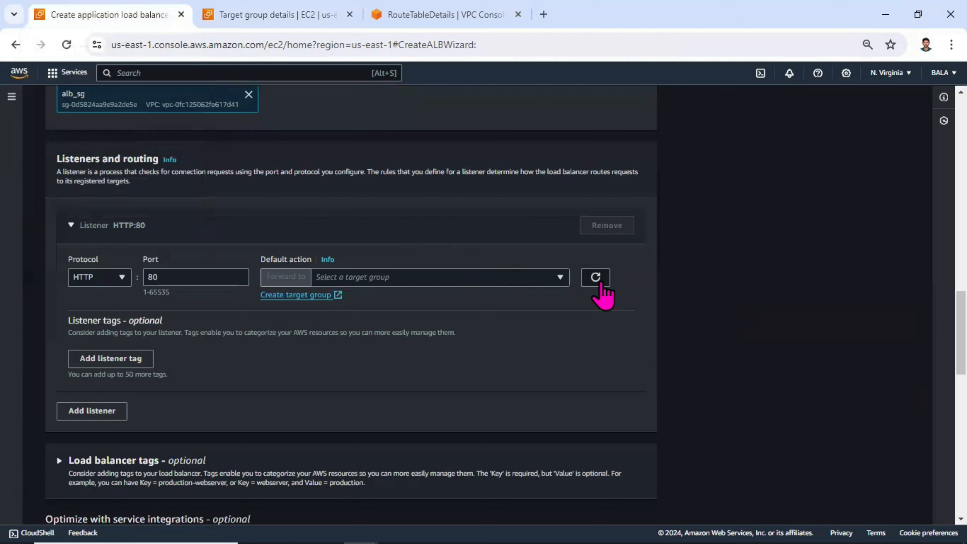
{"action": "left_click", "coordinate": [504, 280]}
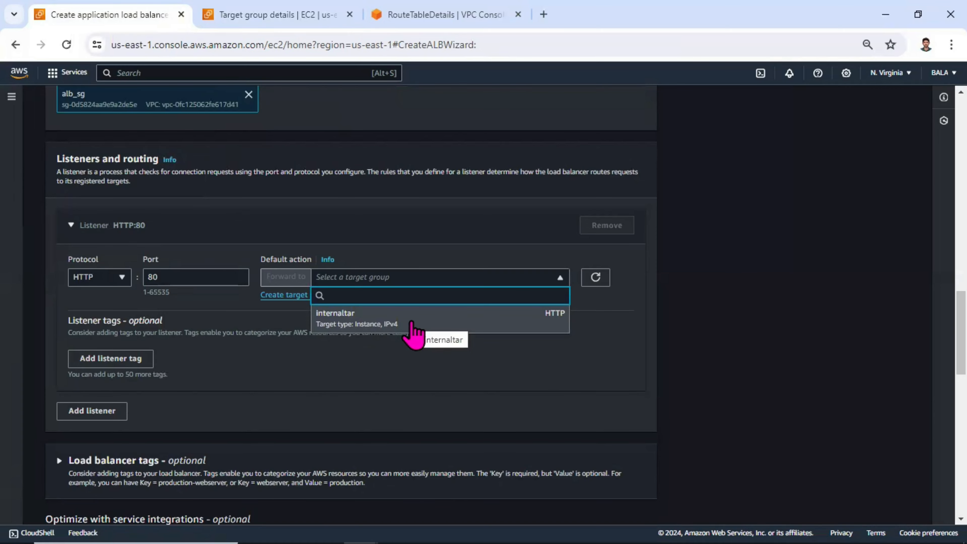
{"action": "left_click", "coordinate": [413, 324]}
{"action": "scroll", "coordinate": [537, 318], "scroll_direction": "down", "scroll_amount": 4}
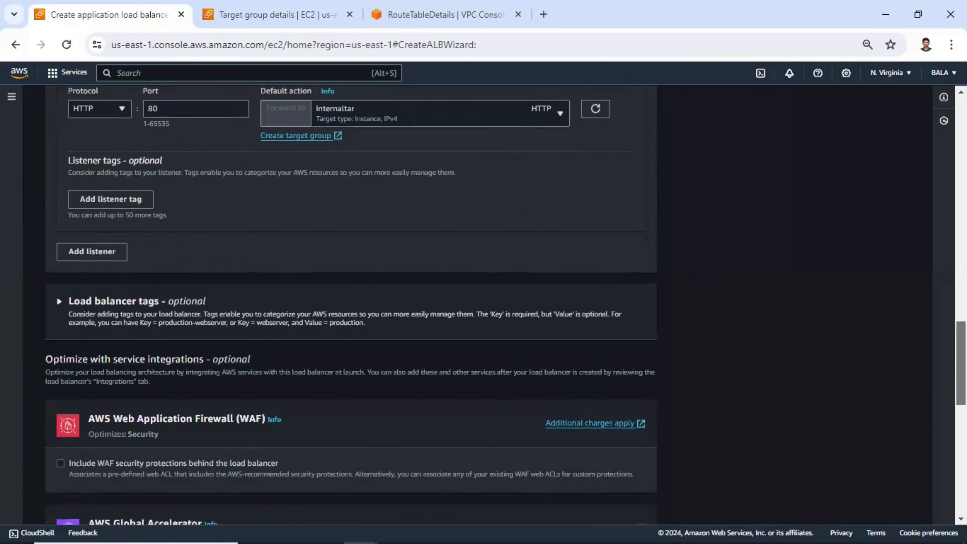
{"action": "scroll", "coordinate": [351, 304], "scroll_direction": "down", "scroll_amount": 13}
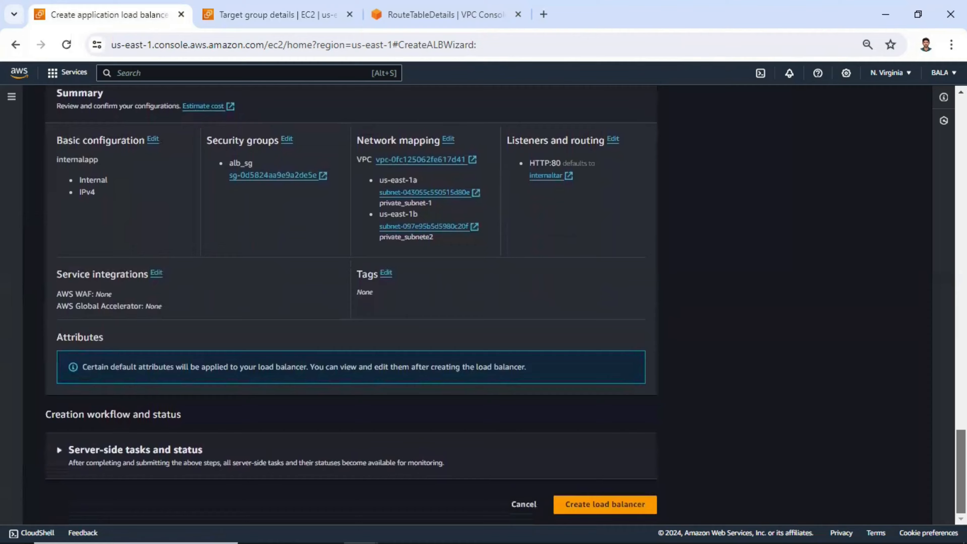
{"action": "scroll", "coordinate": [351, 305], "scroll_direction": "up", "scroll_amount": 15}
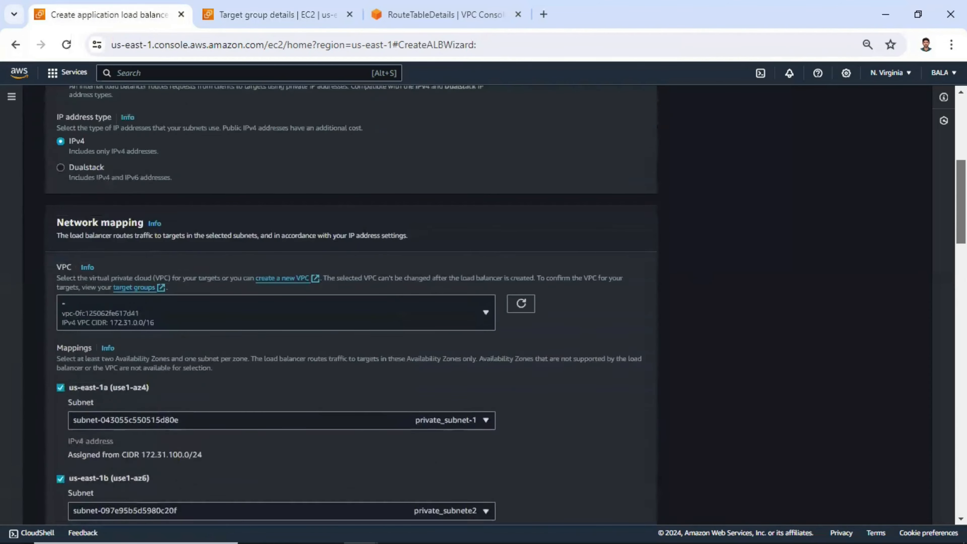
{"action": "scroll", "coordinate": [351, 305], "scroll_direction": "up", "scroll_amount": 8}
{"action": "scroll", "coordinate": [76, 343], "scroll_direction": "down", "scroll_amount": 2}
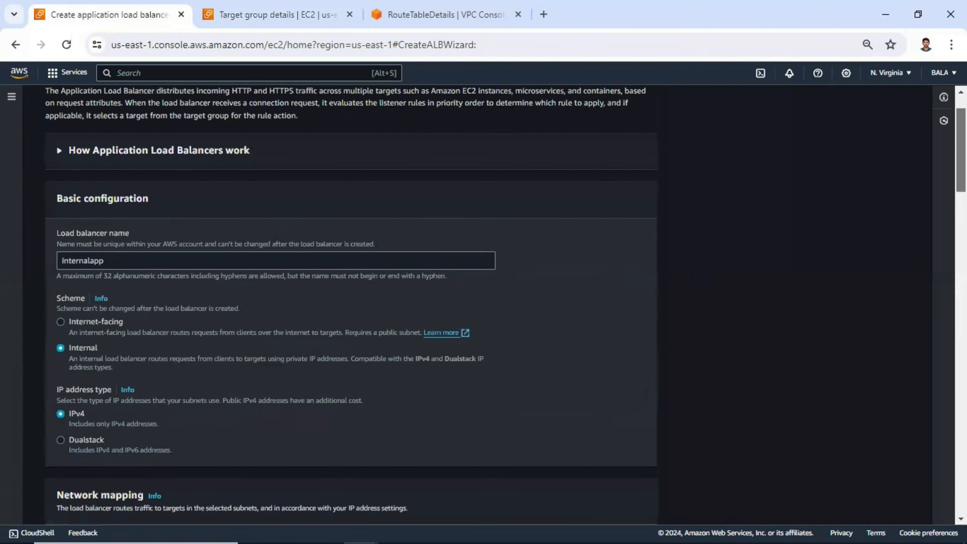
Review the internal scheme, subnet mappings and summary, and create the internalapp load balancer.
{"action": "double_click", "coordinate": [82, 347]}
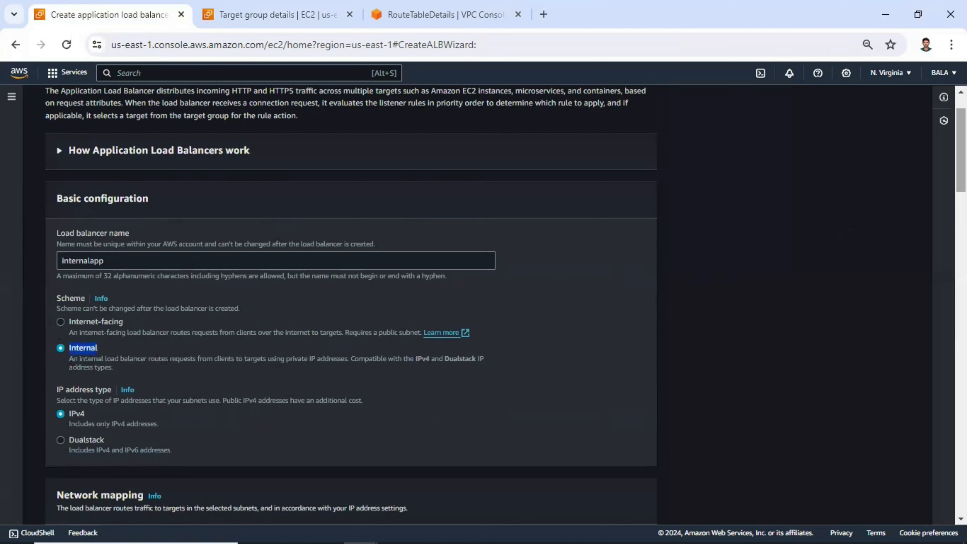
{"action": "scroll", "coordinate": [788, 268], "scroll_direction": "down", "scroll_amount": 10}
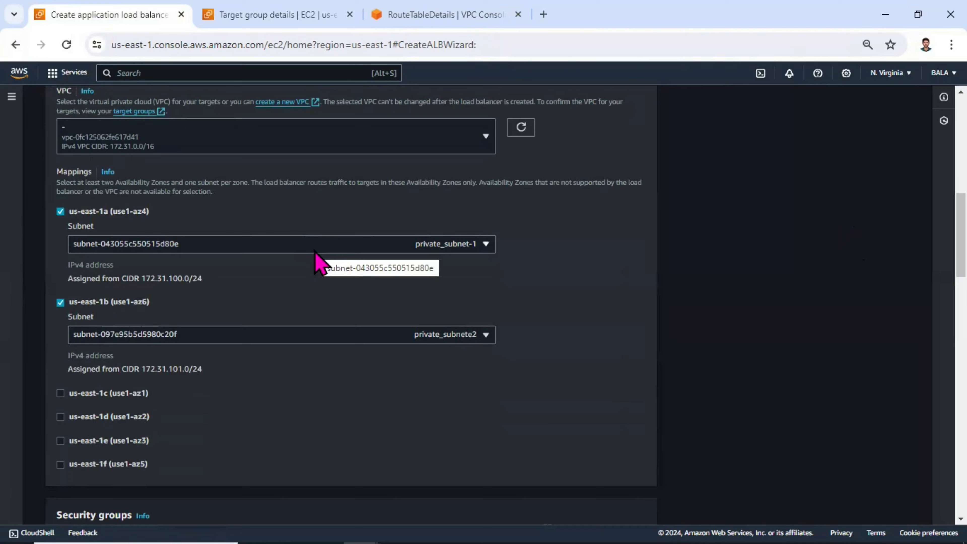
{"action": "scroll", "coordinate": [895, 269], "scroll_direction": "down", "scroll_amount": 15}
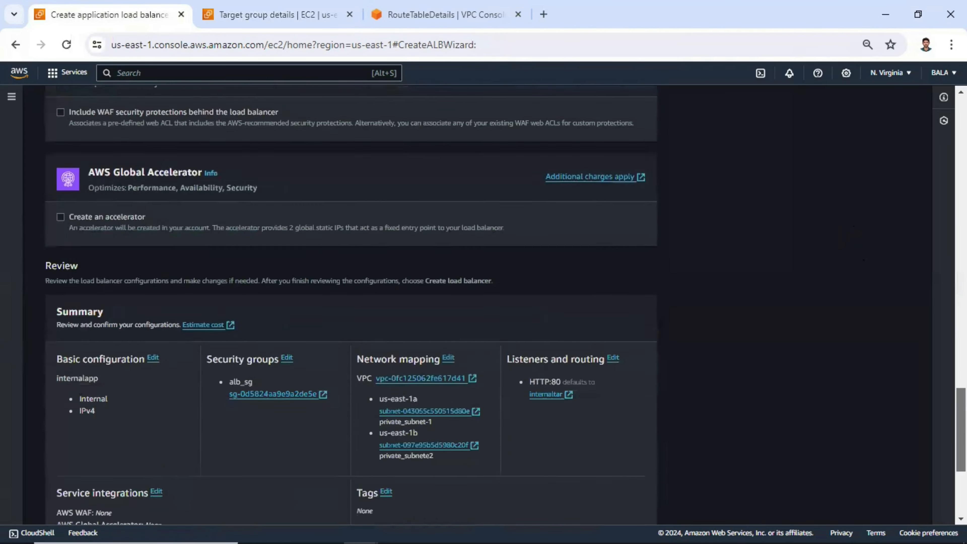
{"action": "scroll", "coordinate": [487, 304], "scroll_direction": "down", "scroll_amount": 5}
{"action": "left_click", "coordinate": [601, 504]}
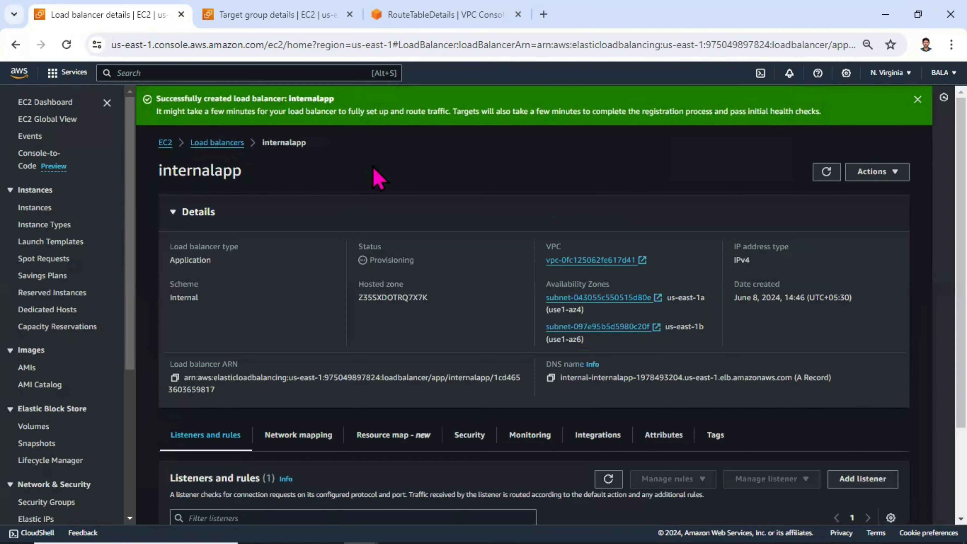
{"action": "left_click_drag", "start_coordinate": [430, 260], "coordinate": [378, 259]}
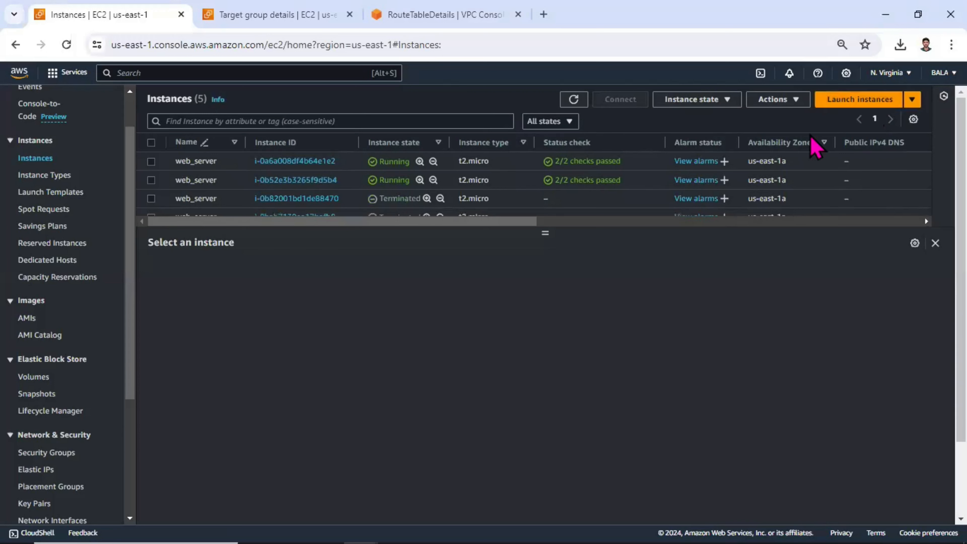
Start launching a new instance named jump_server_windows.
{"action": "left_click", "coordinate": [877, 100]}
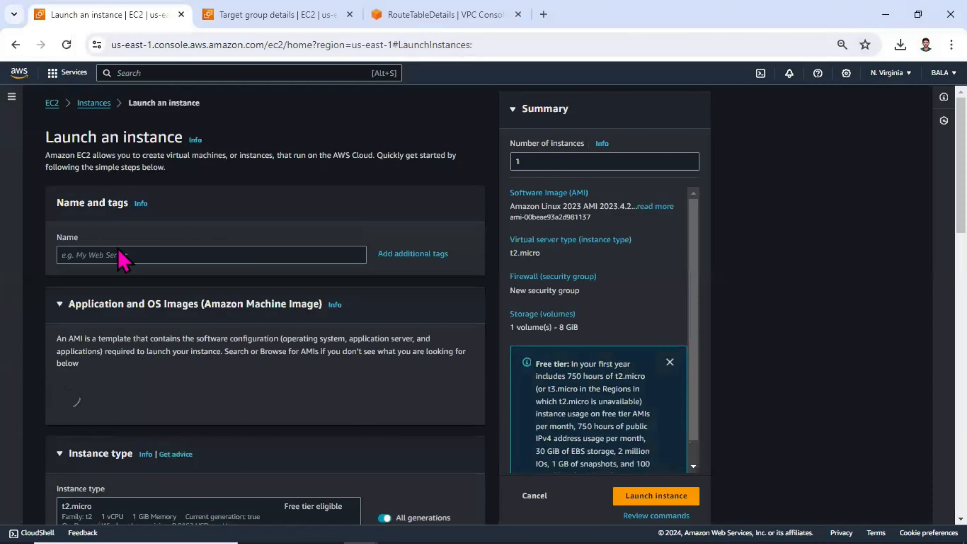
{"action": "left_click", "coordinate": [129, 254]}
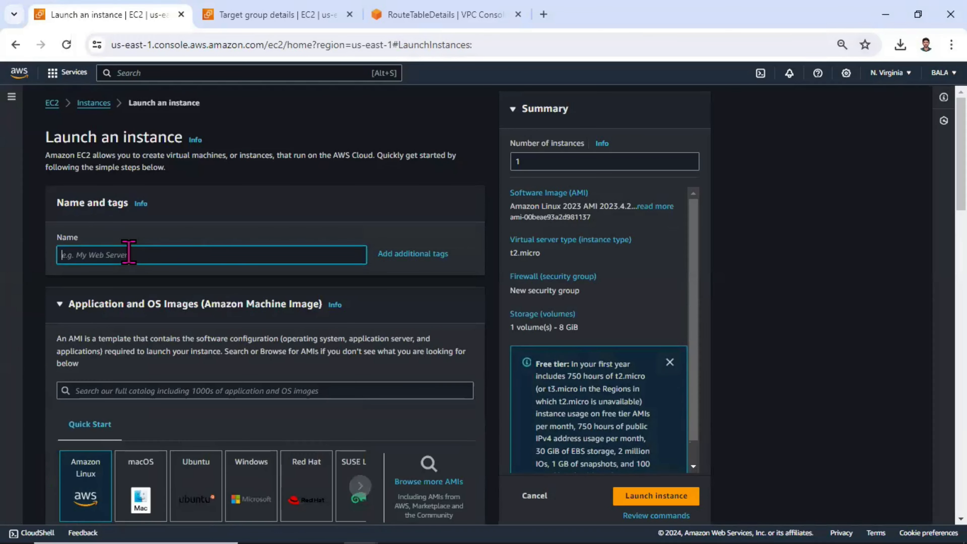
{"action": "type", "text": "jump_server"}
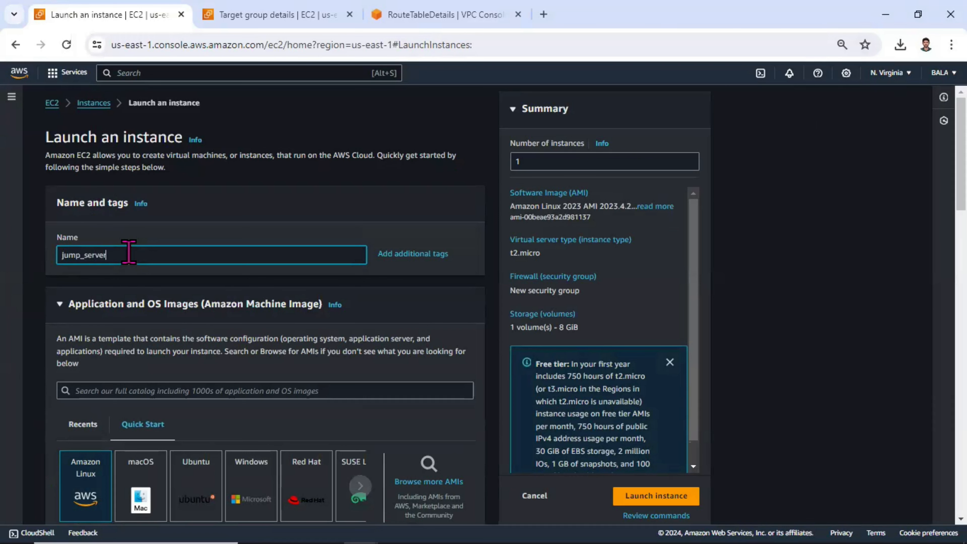
{"action": "type", "text": "_windows"}
Choose the Microsoft Windows Server 2022 Base AMI and the t2.medium instance type.
{"action": "scroll", "coordinate": [751, 253], "scroll_direction": "down", "scroll_amount": 4}
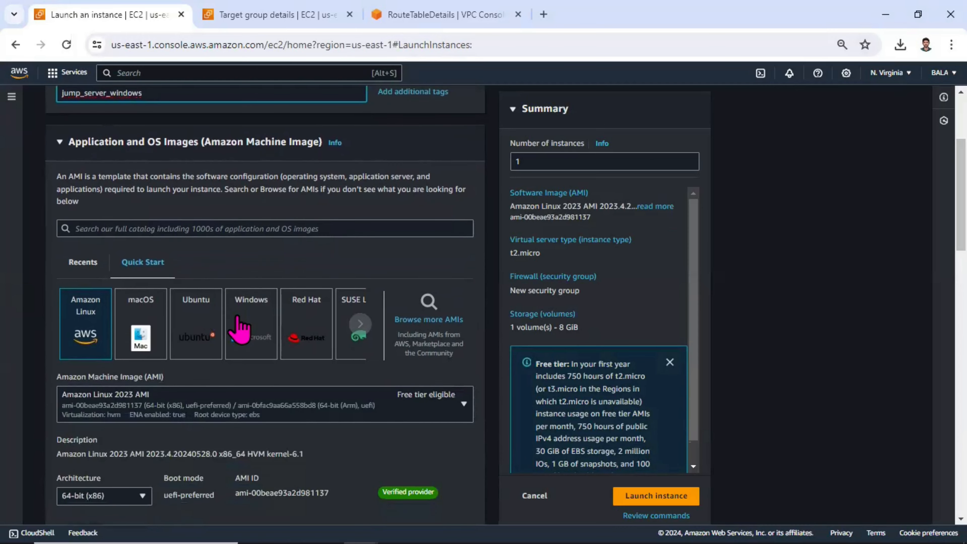
{"action": "left_click", "coordinate": [238, 320]}
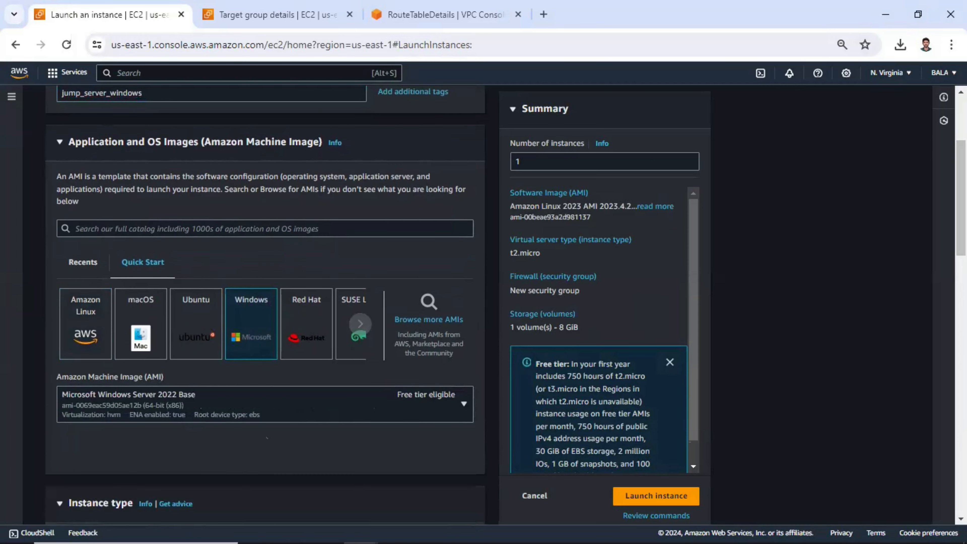
{"action": "scroll", "coordinate": [239, 335], "scroll_direction": "down", "scroll_amount": 7}
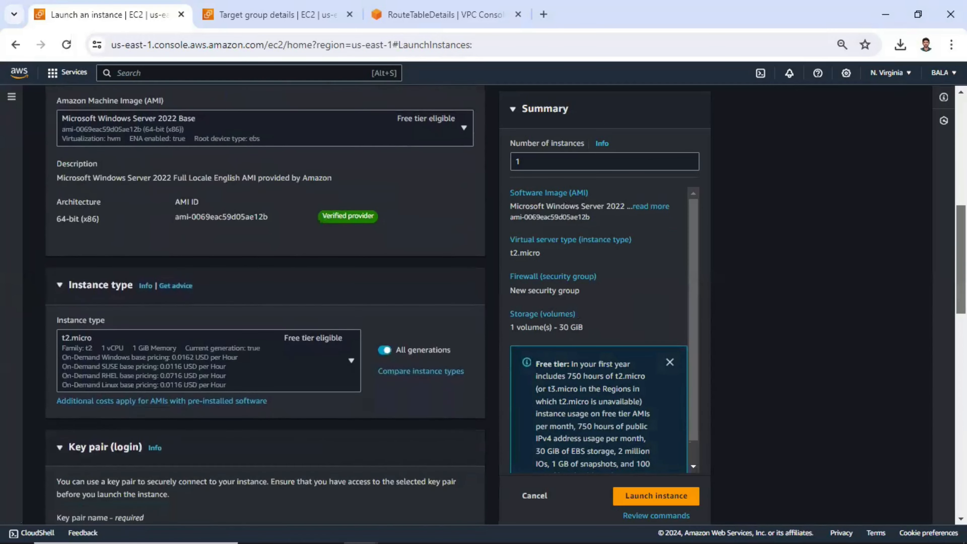
{"action": "left_click", "coordinate": [187, 364]}
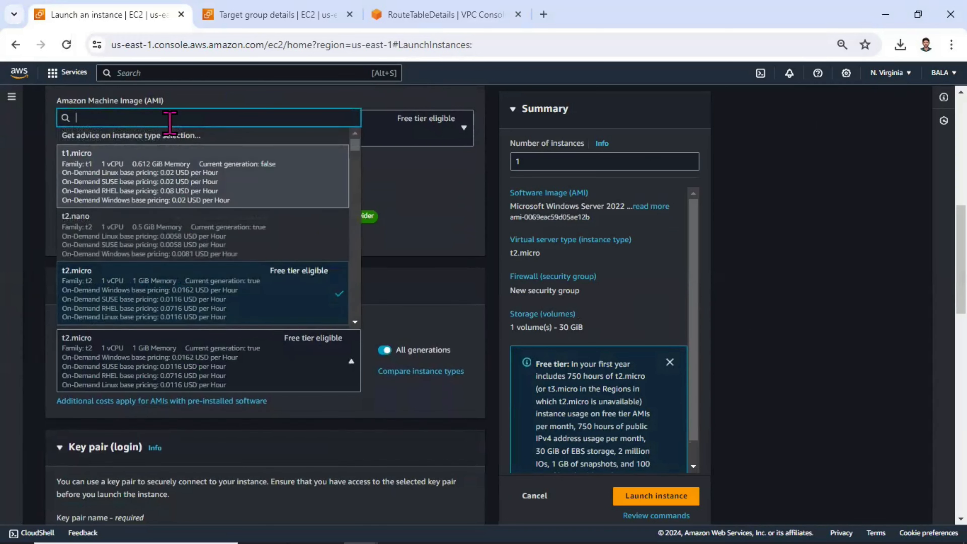
{"action": "type", "text": "t2.medi"}
{"action": "left_click", "coordinate": [206, 289]}
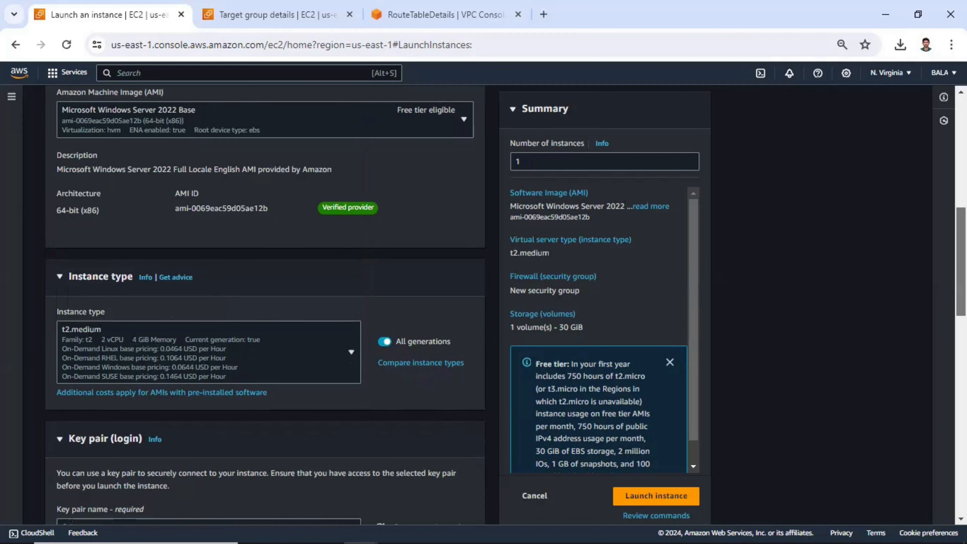
Create a new RSA .pem key pair named windowsnew and use it for the instance.
{"action": "scroll", "coordinate": [415, 316], "scroll_direction": "down", "scroll_amount": 6}
{"action": "left_click", "coordinate": [345, 261]}
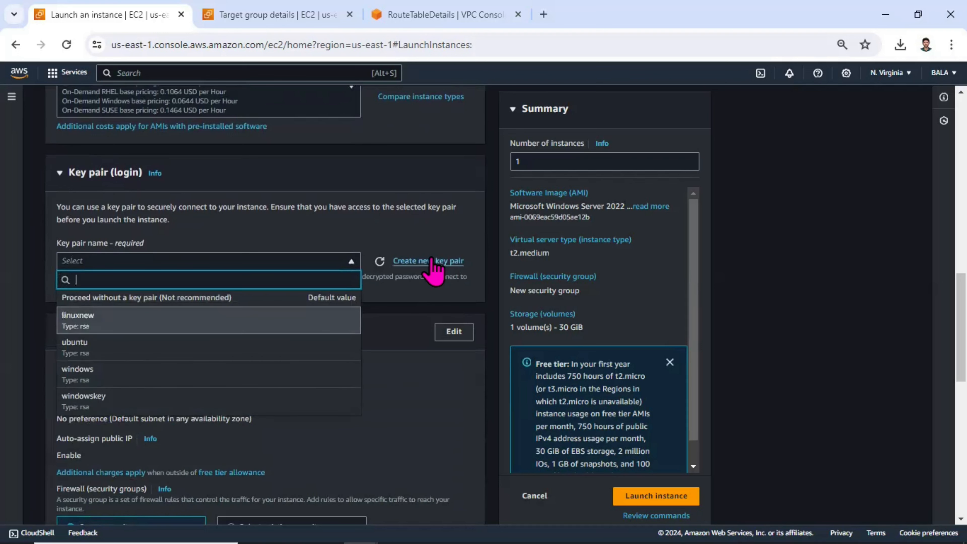
{"action": "left_click", "coordinate": [432, 260]}
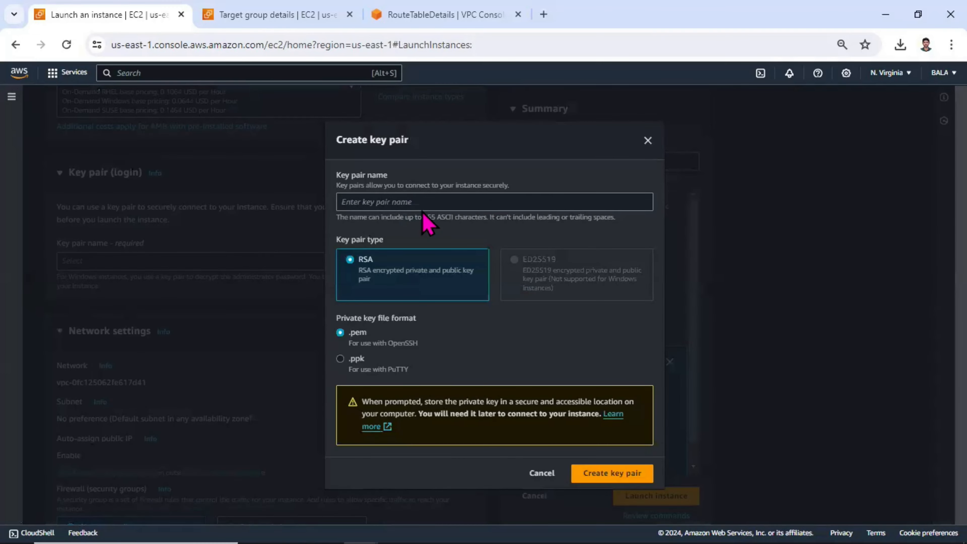
{"action": "left_click", "coordinate": [429, 203]}
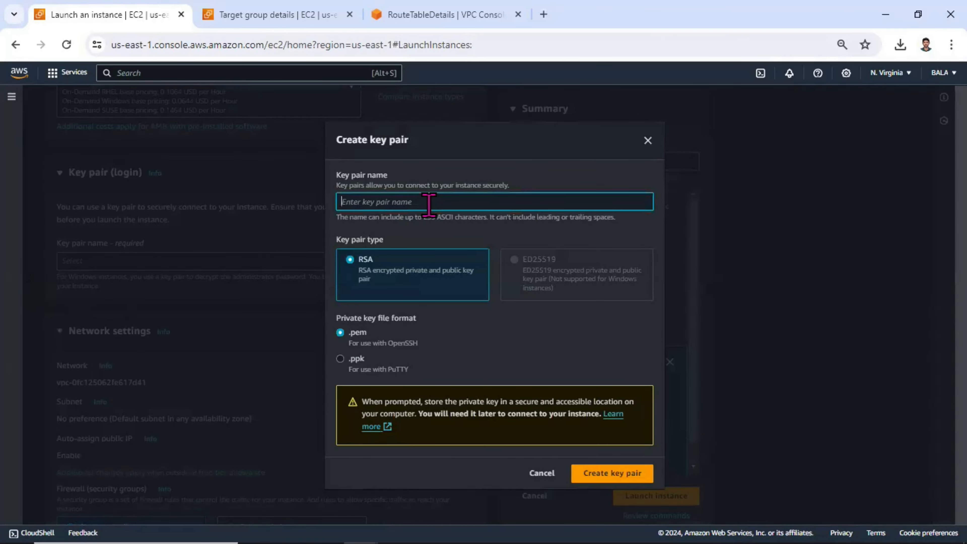
{"action": "type", "text": "windowsnew"}
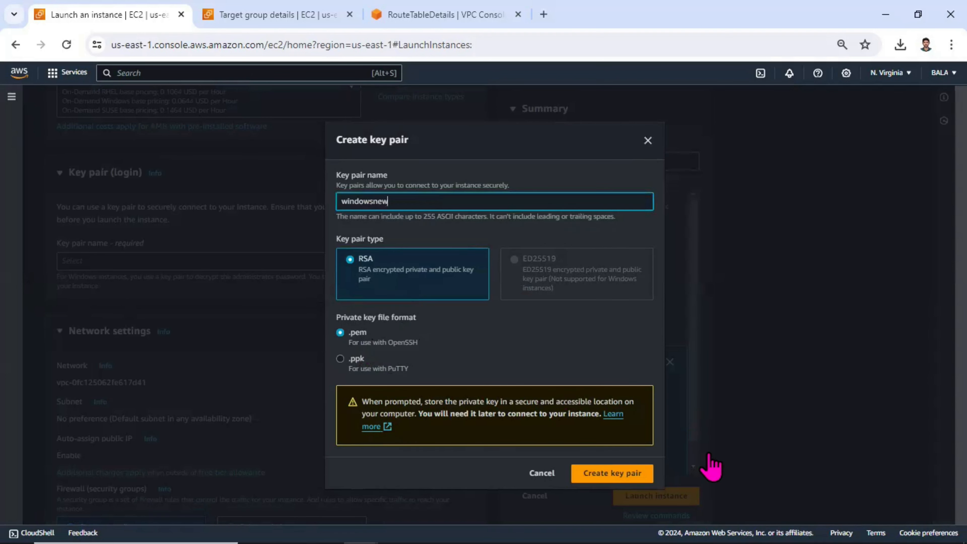
{"action": "left_click", "coordinate": [619, 476]}
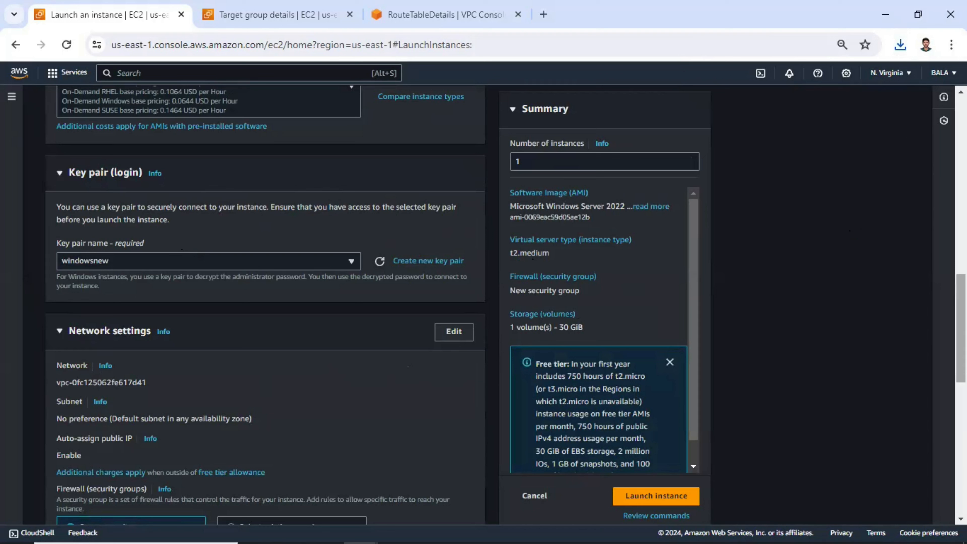
Select the existing security group ec2_http and launch the instance.
{"action": "scroll", "coordinate": [761, 499], "scroll_direction": "down", "scroll_amount": 3}
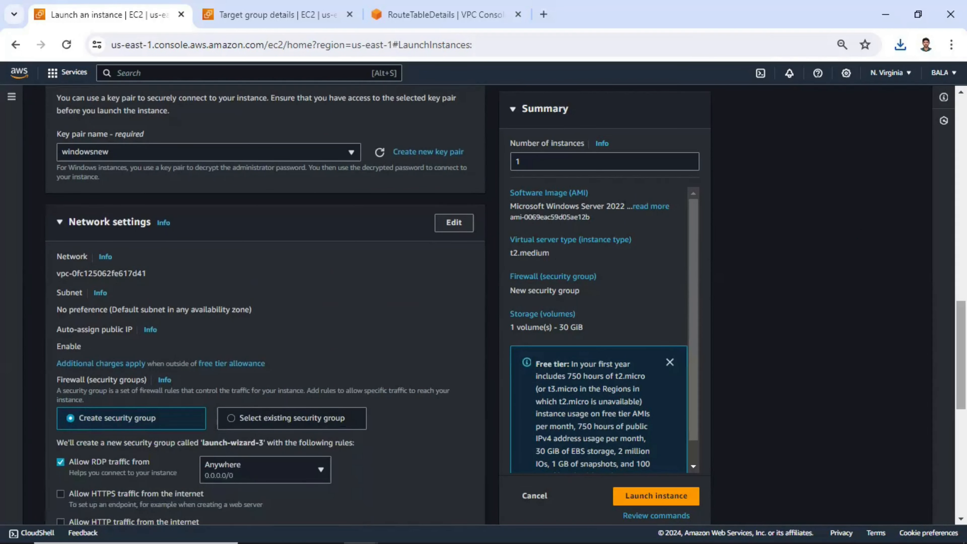
{"action": "scroll", "coordinate": [885, 396], "scroll_direction": "down", "scroll_amount": 3}
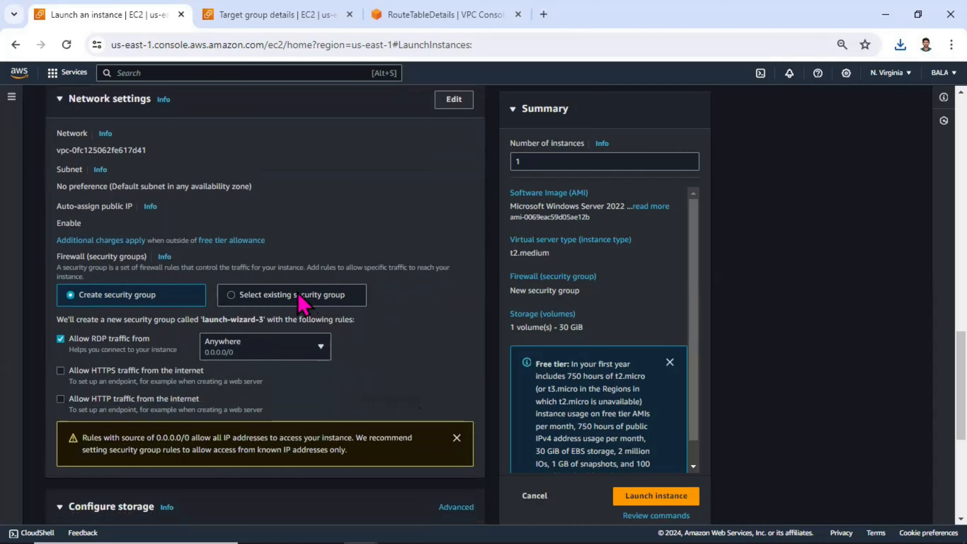
{"action": "left_click", "coordinate": [303, 303]}
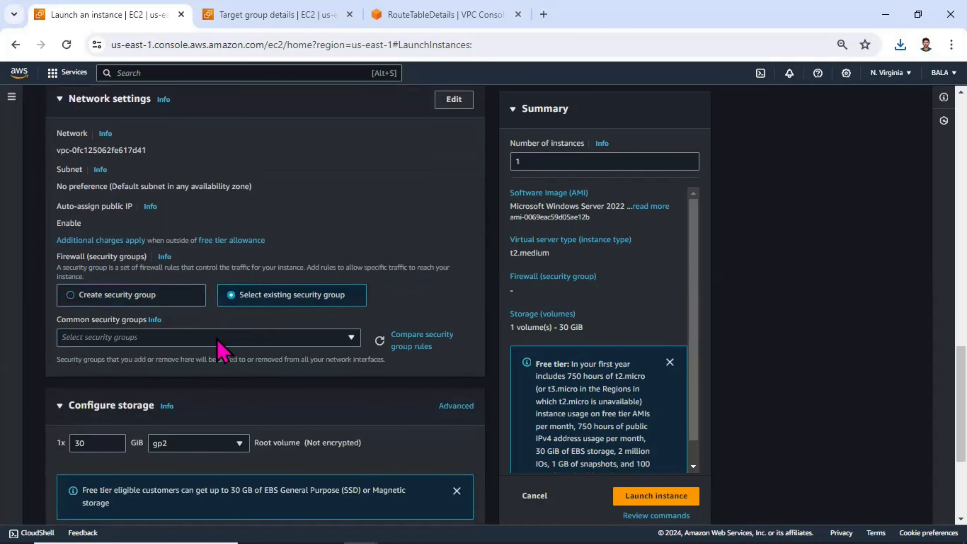
{"action": "left_click", "coordinate": [243, 335]}
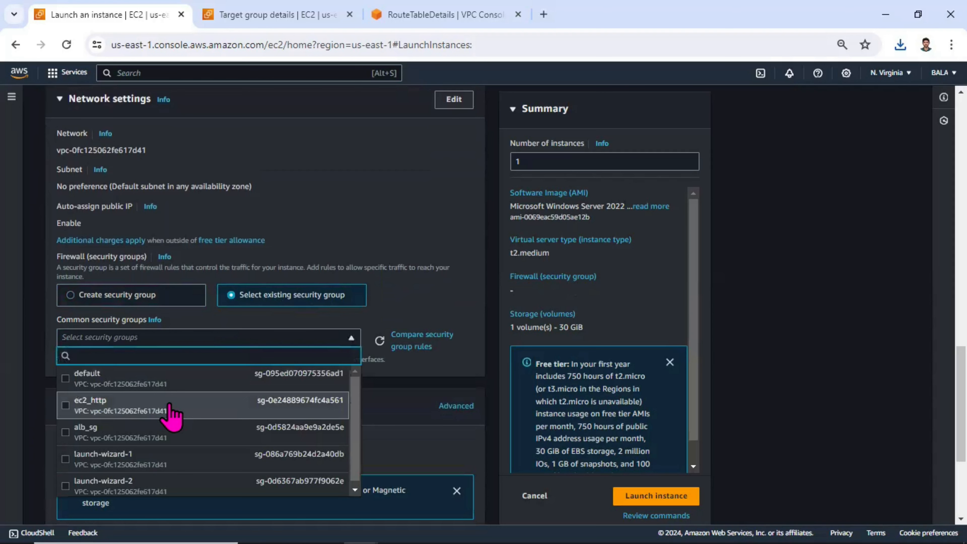
{"action": "left_click", "coordinate": [170, 404]}
{"action": "scroll", "coordinate": [171, 413], "scroll_direction": "down", "scroll_amount": 5}
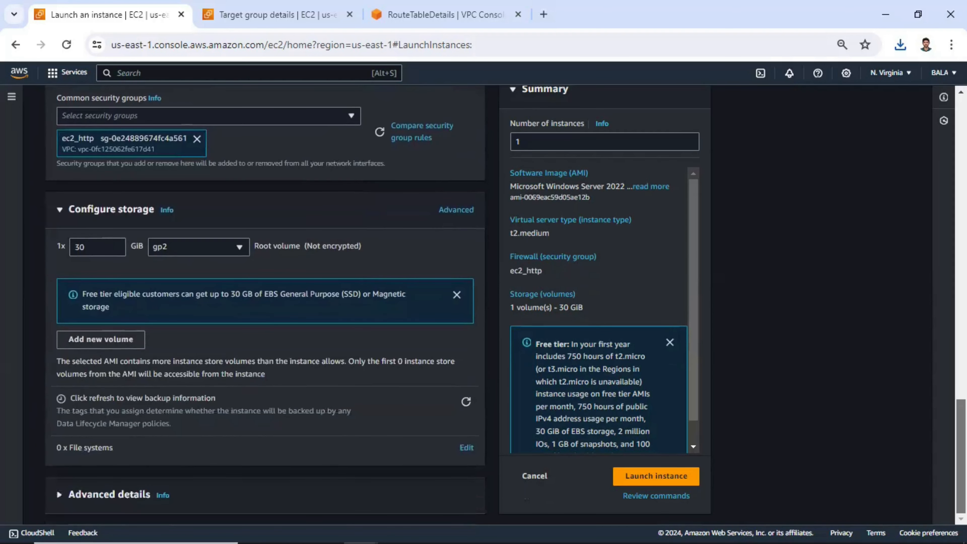
{"action": "left_click", "coordinate": [665, 479]}
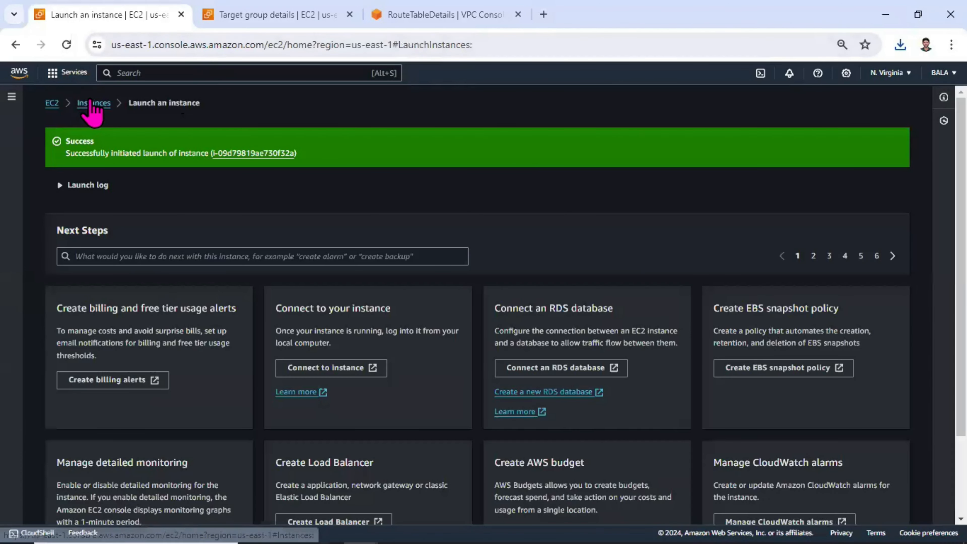
Return to the instances list, refresh it and select the new jump_server_windows instance.
{"action": "left_click", "coordinate": [92, 103]}
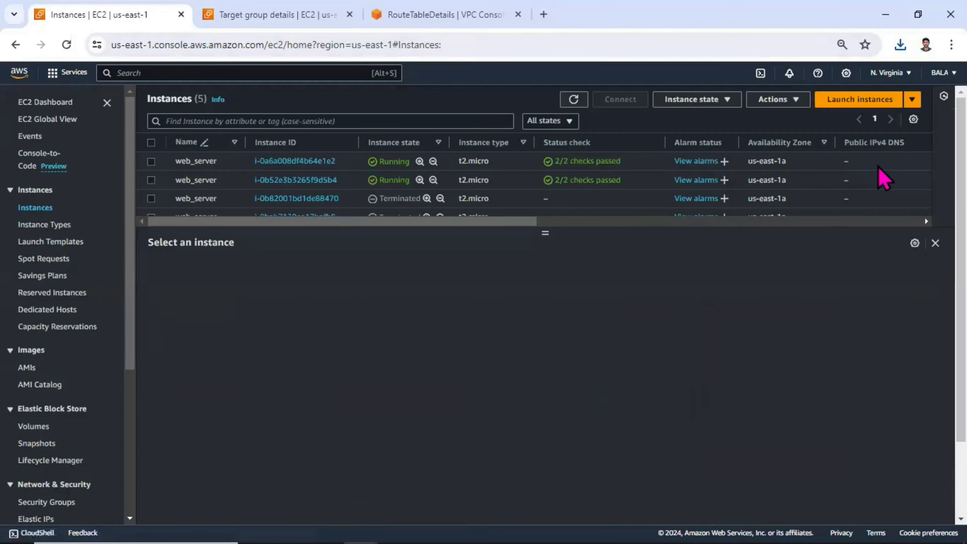
{"action": "scroll", "coordinate": [877, 166], "scroll_direction": "down", "scroll_amount": 1}
{"action": "scroll", "coordinate": [924, 217], "scroll_direction": "up", "scroll_amount": 1}
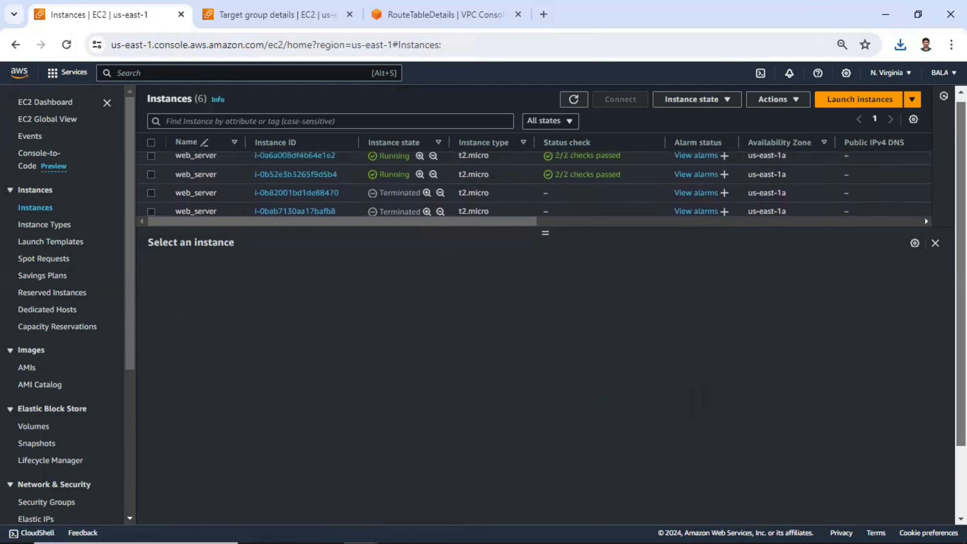
{"action": "left_click", "coordinate": [574, 100]}
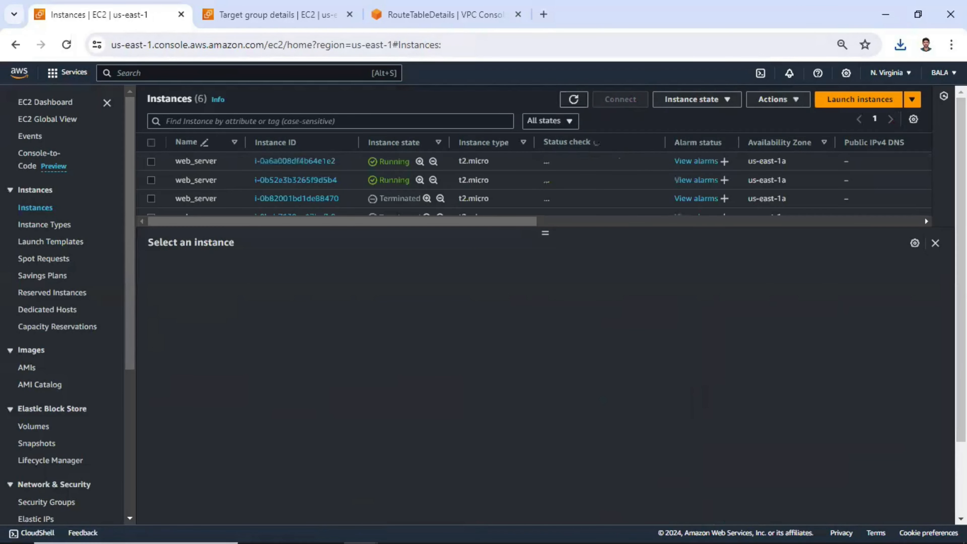
{"action": "scroll", "coordinate": [342, 179], "scroll_direction": "down", "scroll_amount": 3}
{"action": "left_click", "coordinate": [151, 199]}
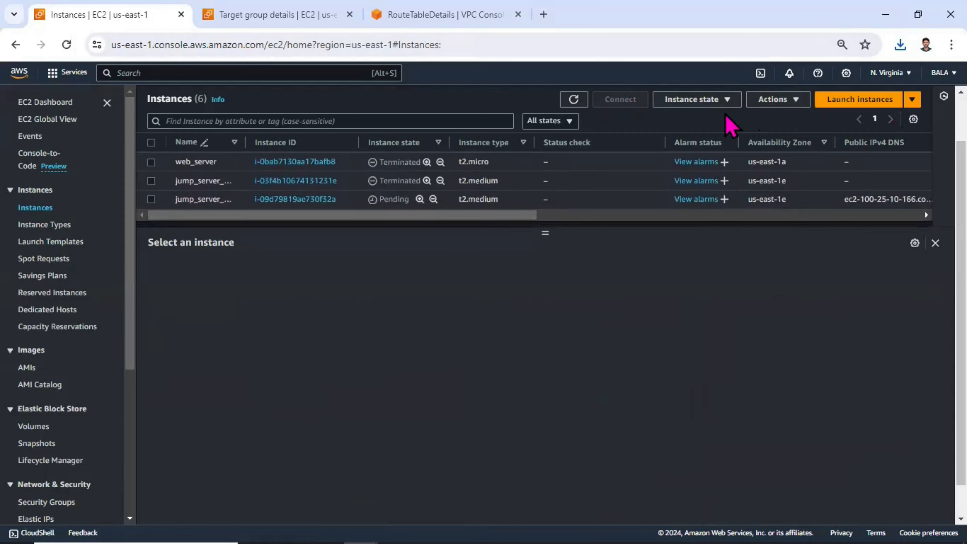
{"action": "left_click", "coordinate": [574, 100]}
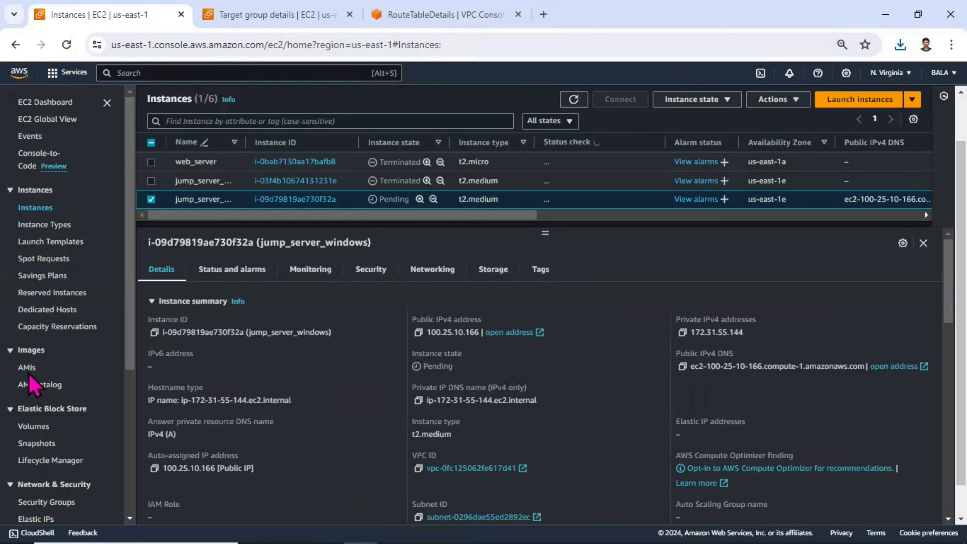
Open the internalapp load balancer's details and copy its DNS name.
{"action": "left_click_drag", "start_coordinate": [131, 242], "coordinate": [127, 400]}
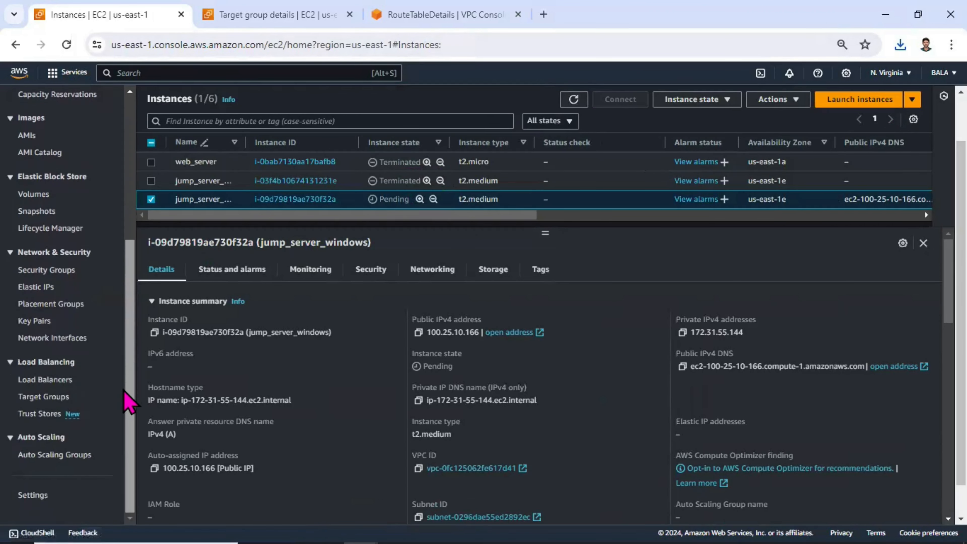
{"action": "left_click", "coordinate": [53, 379]}
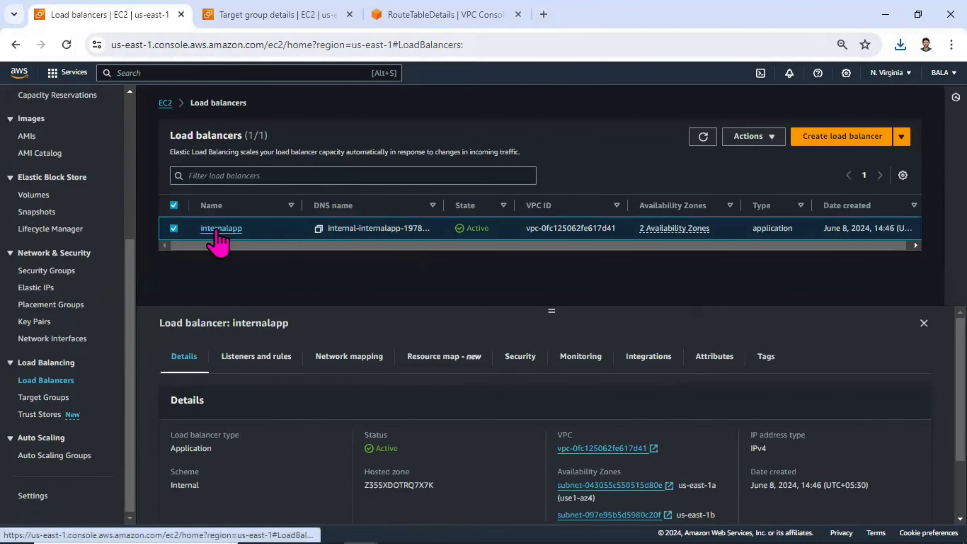
{"action": "left_click", "coordinate": [220, 228]}
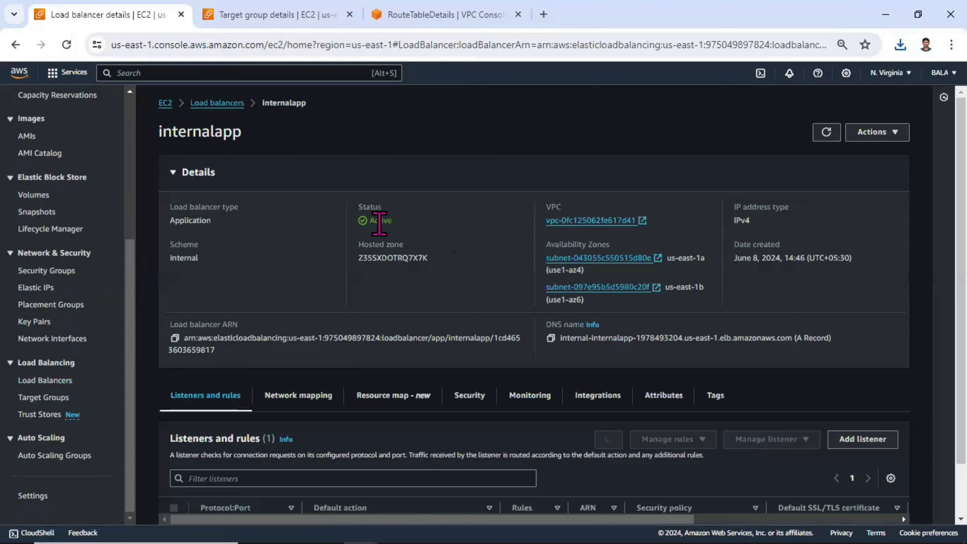
{"action": "left_click_drag", "start_coordinate": [425, 230], "coordinate": [356, 230]}
{"action": "left_click_drag", "start_coordinate": [218, 269], "coordinate": [171, 254]}
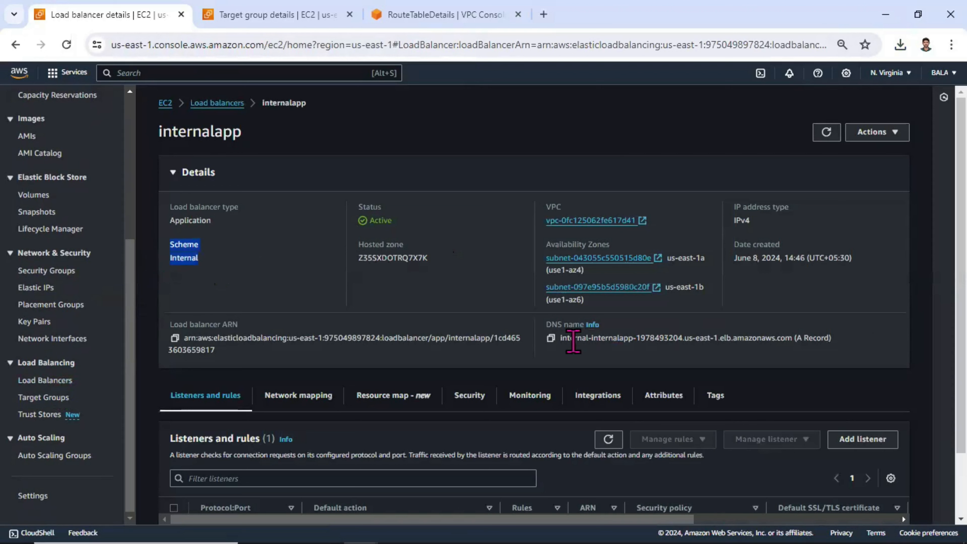
{"action": "left_click", "coordinate": [550, 341]}
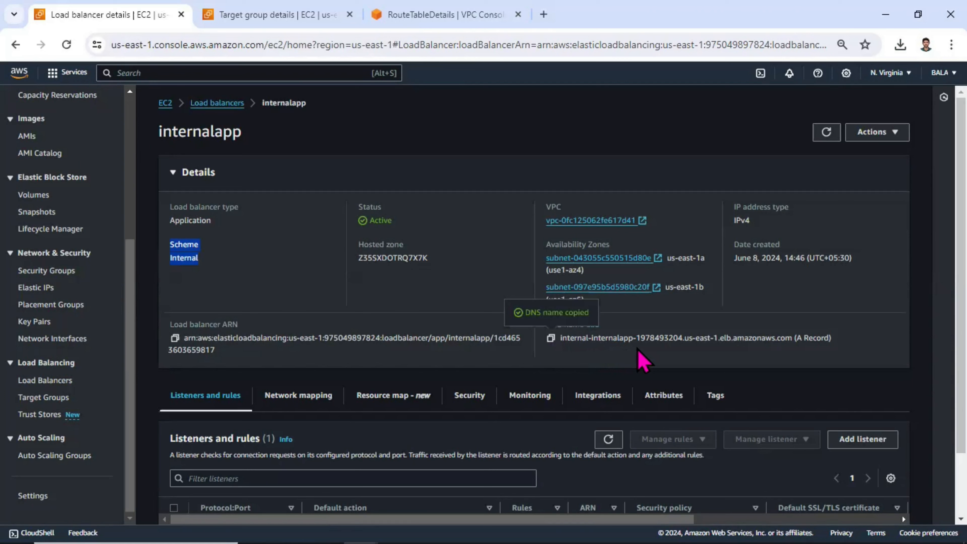
{"action": "left_click_drag", "start_coordinate": [586, 338], "coordinate": [559, 342]}
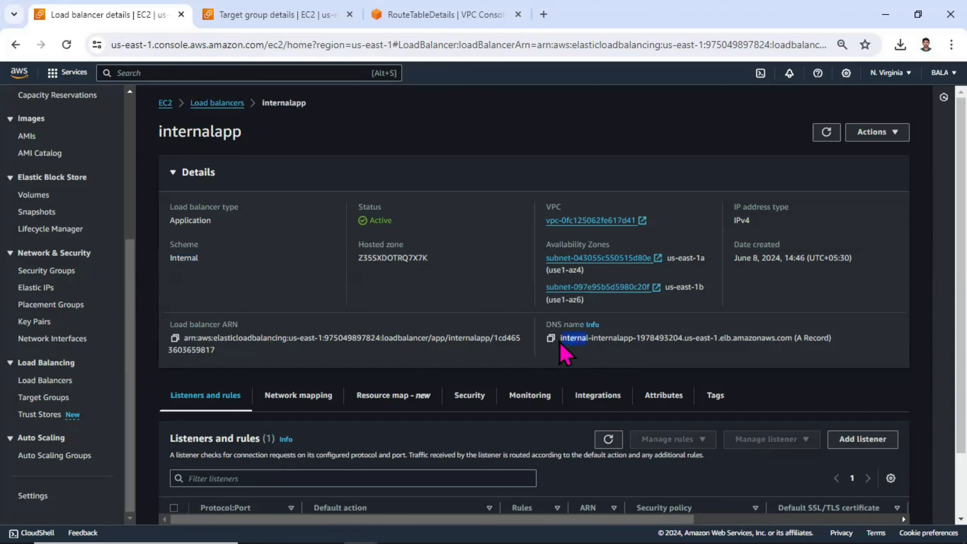
Copy the load balancer's DNS name and try opening it over http in a new local browser tab.
{"action": "left_click", "coordinate": [550, 338]}
{"action": "left_click", "coordinate": [544, 14]}
{"action": "type", "text": "http://"}
{"action": "key", "text": "ctrl+v"}
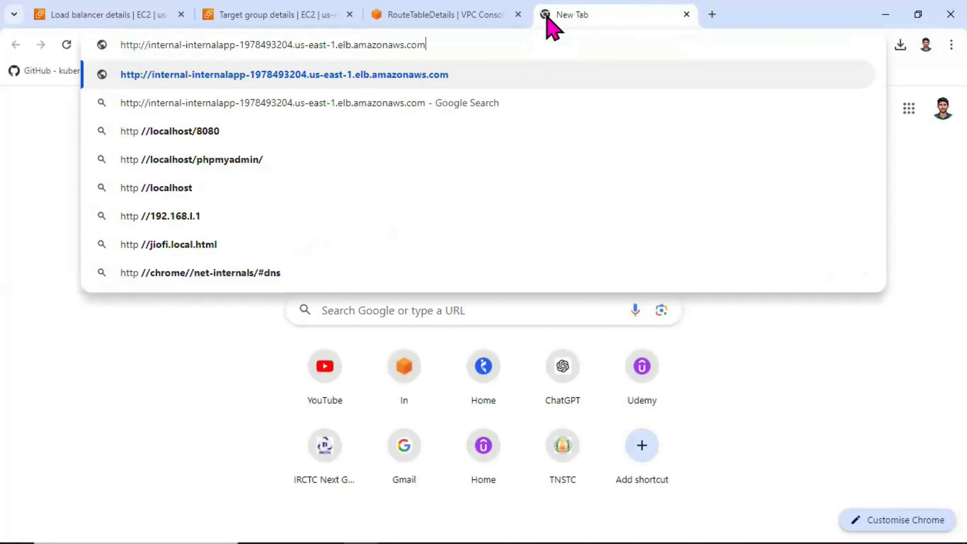
{"action": "key", "text": "Return"}
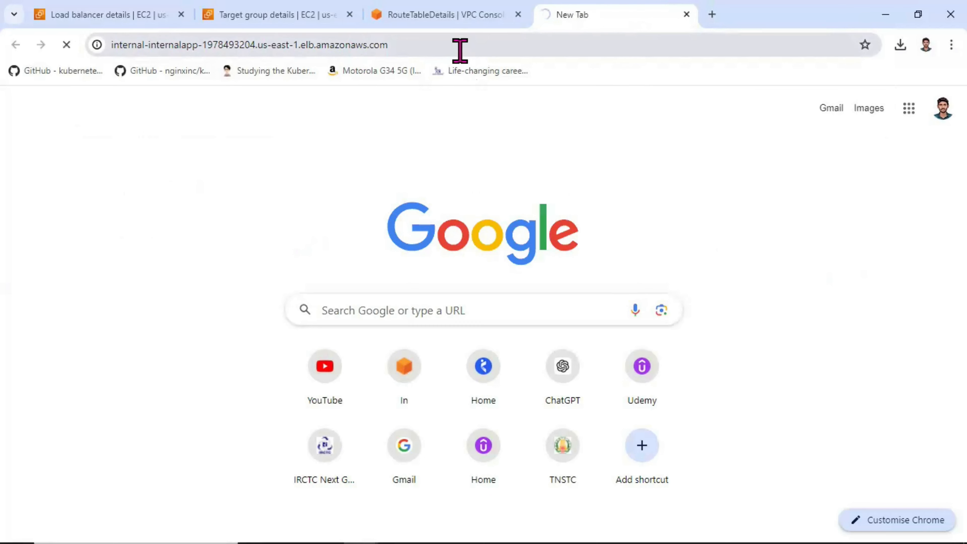
{"action": "left_click", "coordinate": [437, 16]}
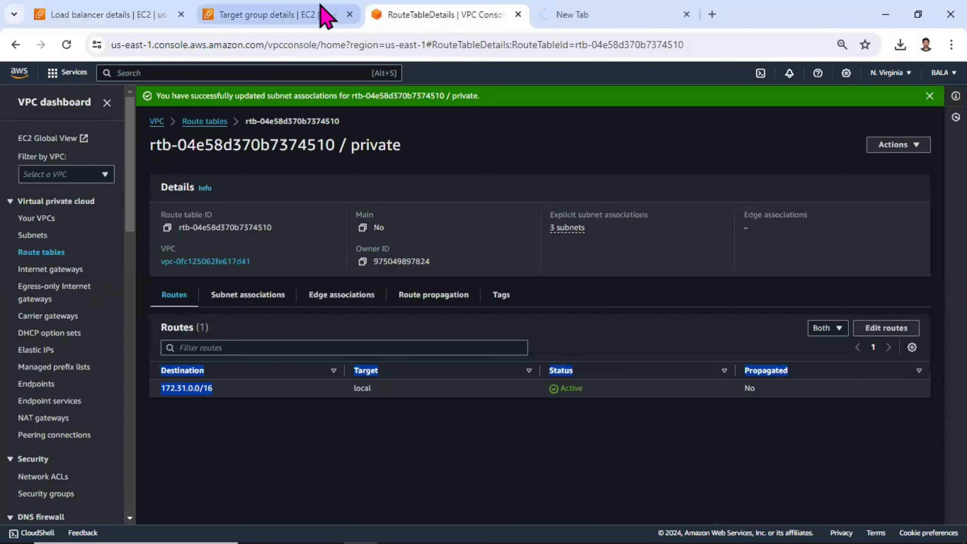
{"action": "left_click", "coordinate": [596, 14]}
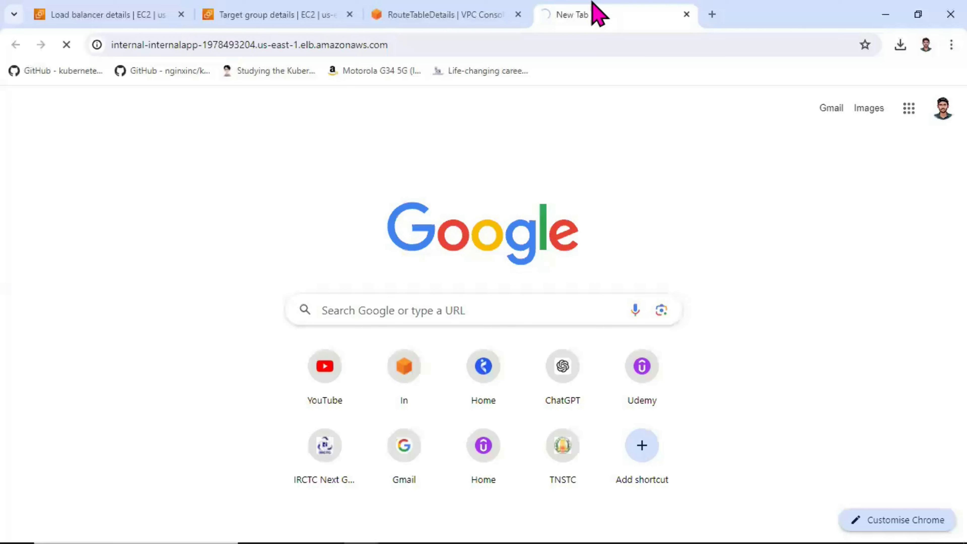
{"action": "left_click", "coordinate": [304, 14]}
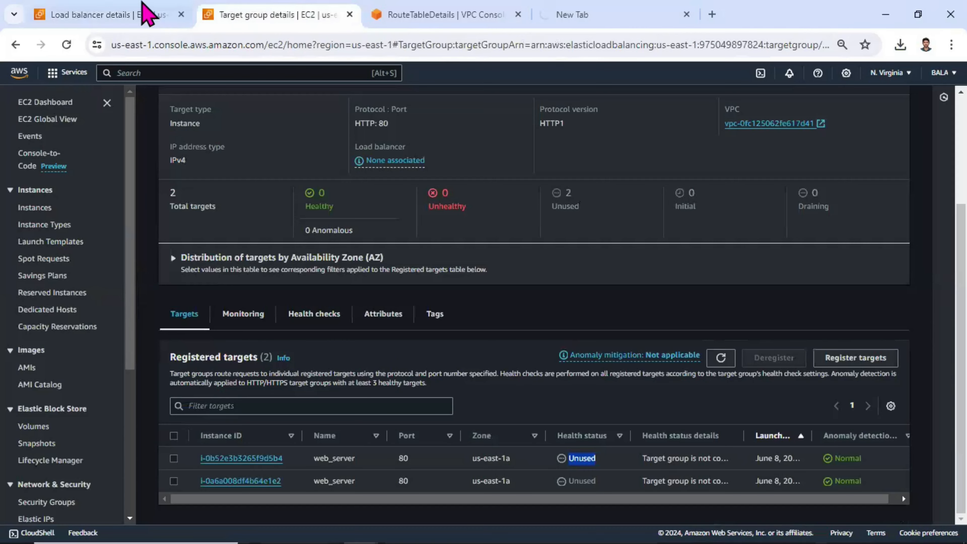
{"action": "left_click", "coordinate": [146, 14]}
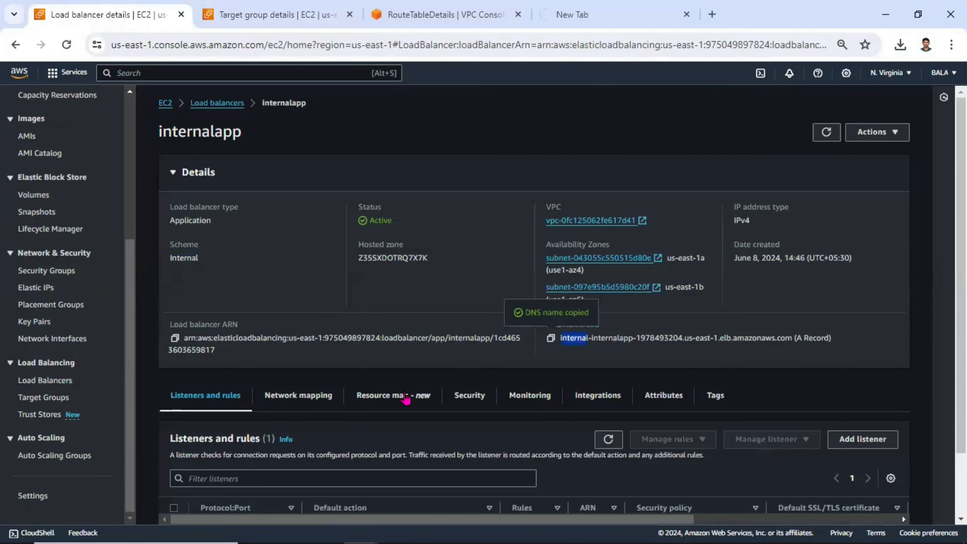
Download the remote desktop file for the jump_server_windows instance using the RDP client connection option.
{"action": "key", "text": "alt+Tab"}
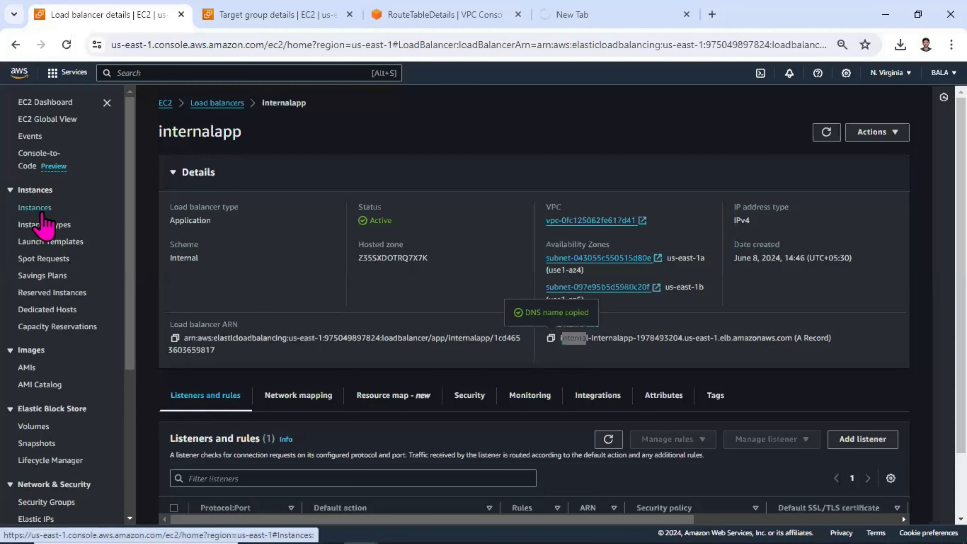
{"action": "left_click", "coordinate": [38, 208]}
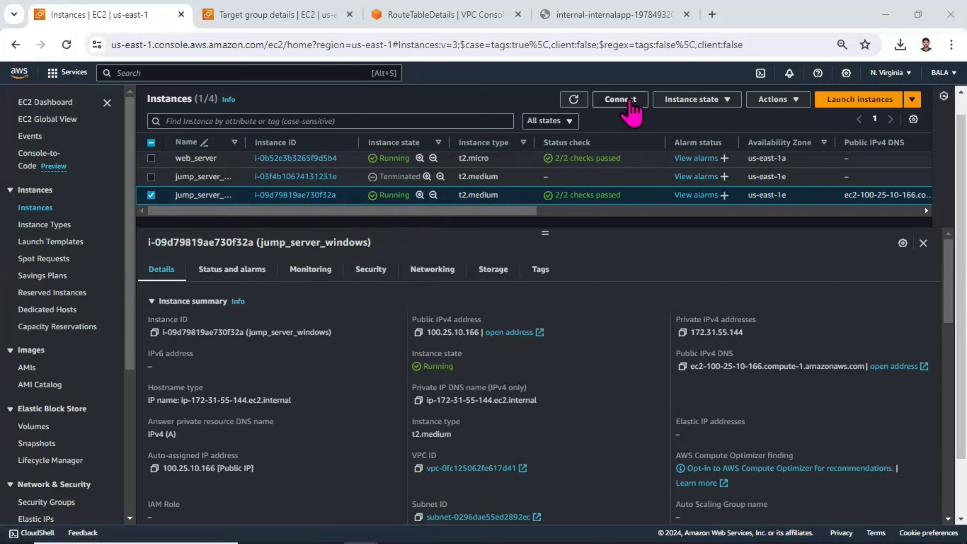
{"action": "left_click", "coordinate": [621, 99]}
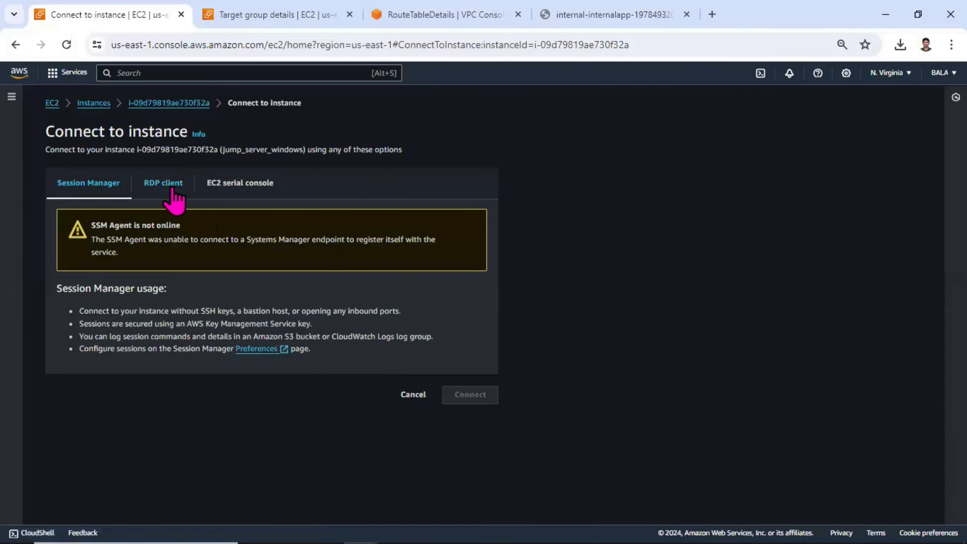
{"action": "left_click", "coordinate": [171, 185]}
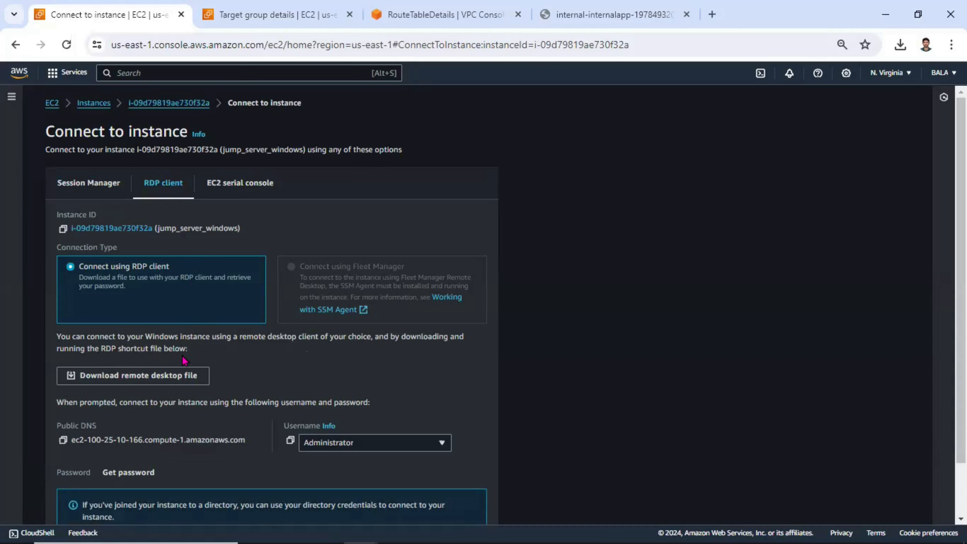
{"action": "left_click", "coordinate": [165, 373]}
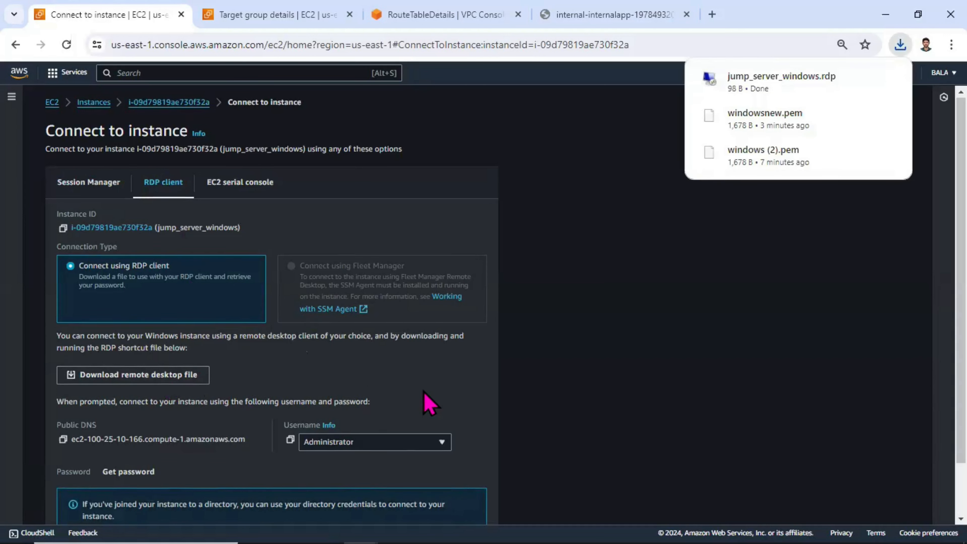
Retrieve the Windows administrator password by pasting the windowsnew private key and decrypting it.
{"action": "scroll", "coordinate": [429, 403], "scroll_direction": "down", "scroll_amount": 2}
{"action": "left_click", "coordinate": [126, 410]}
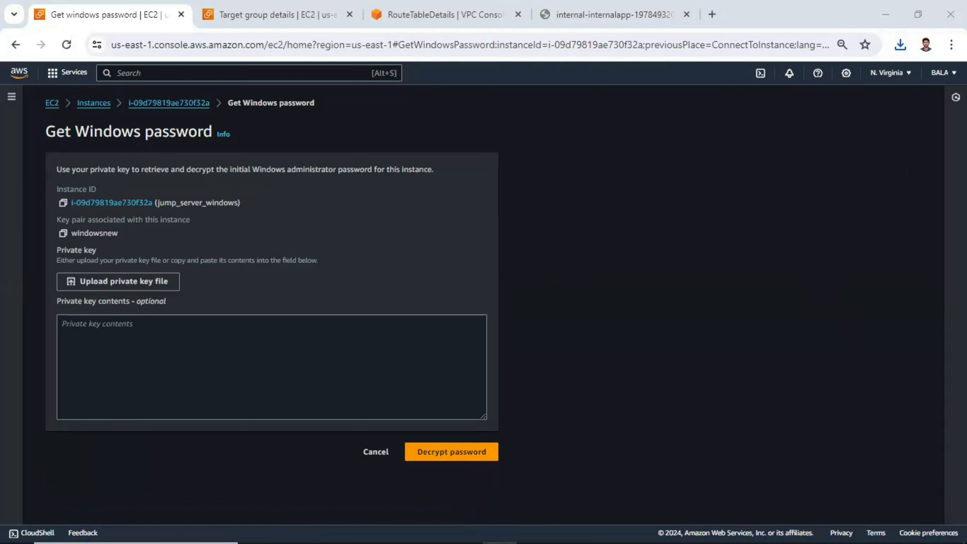
{"action": "left_click", "coordinate": [248, 351]}
{"action": "key", "text": "ctrl+v"}
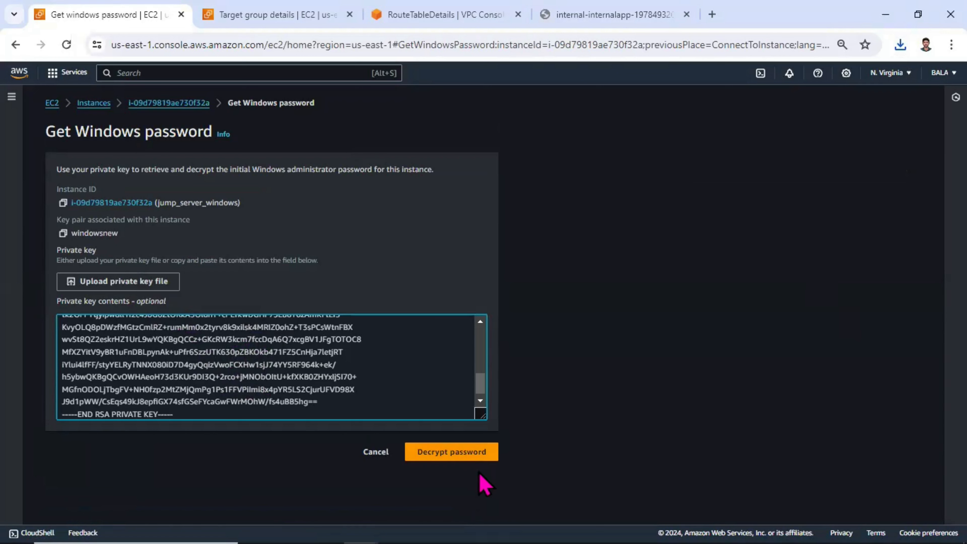
{"action": "left_click", "coordinate": [461, 453]}
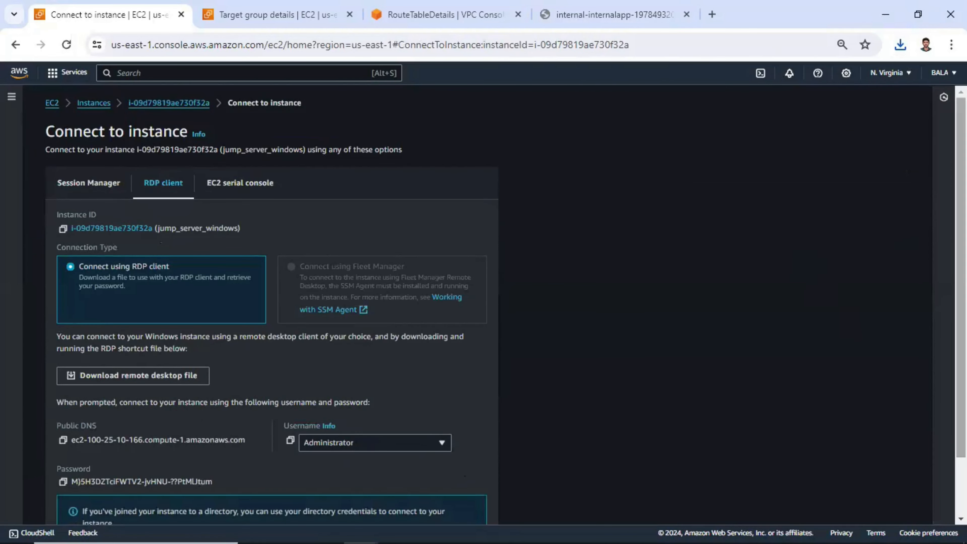
Open the downloaded jump_server_windows.rdp file, enter the administrator password and accept the certificate to connect.
{"action": "scroll", "coordinate": [339, 363], "scroll_direction": "down", "scroll_amount": 2}
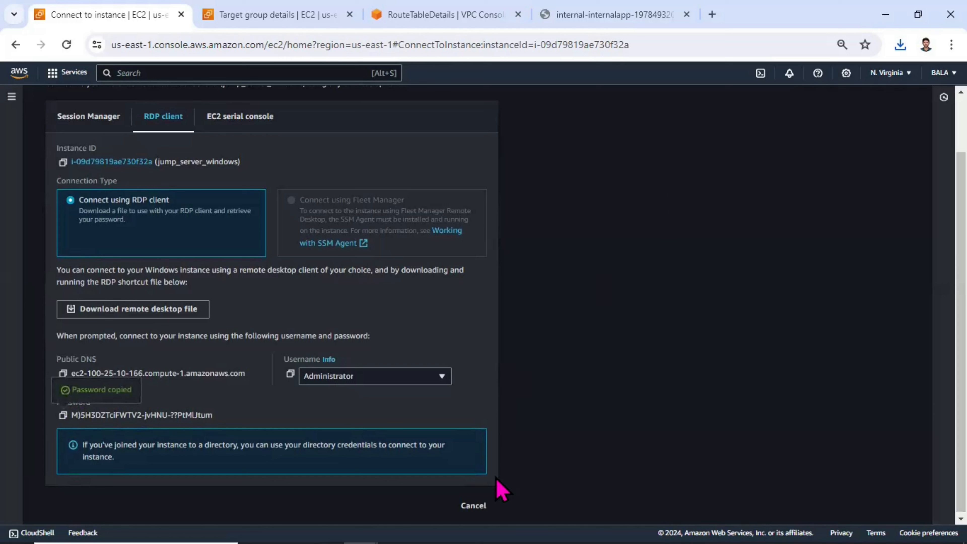
{"action": "left_click", "coordinate": [899, 45]}
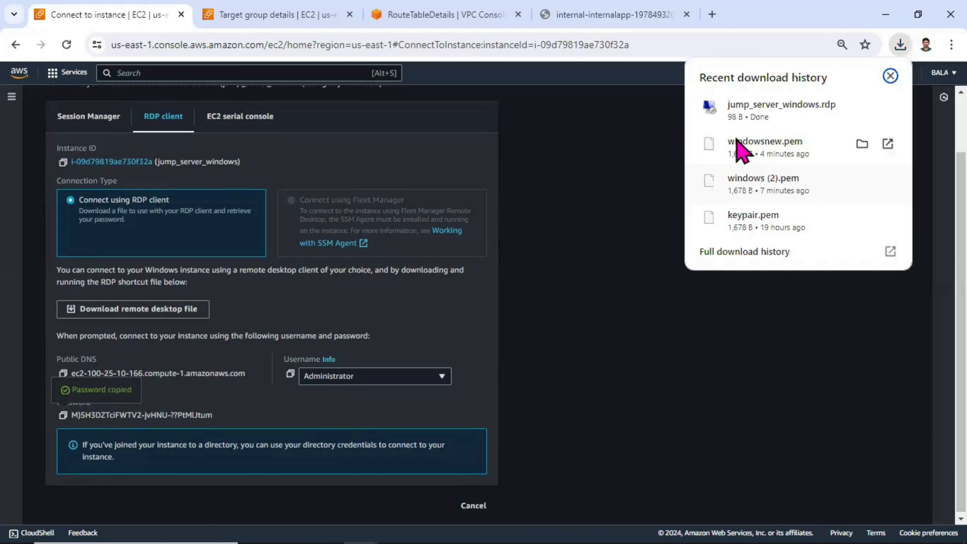
{"action": "left_click", "coordinate": [758, 120]}
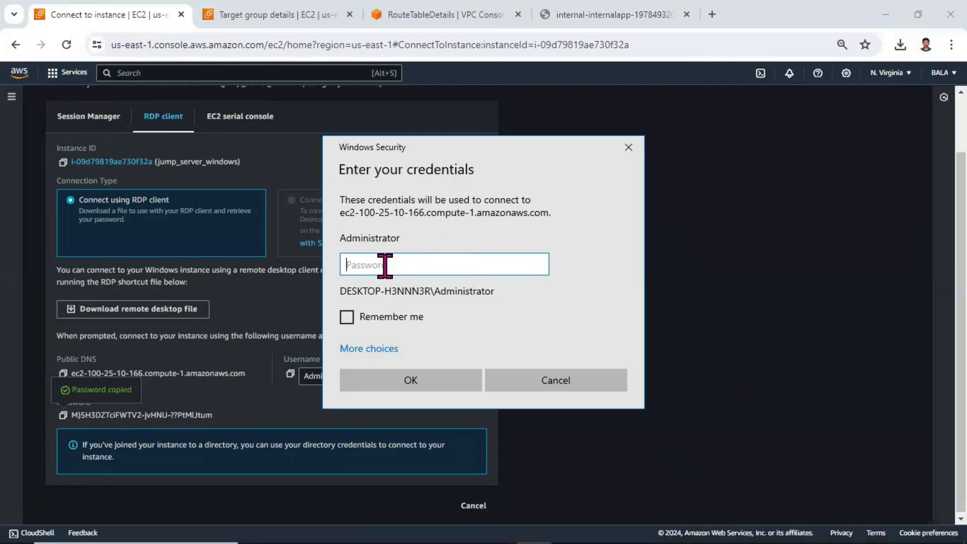
{"action": "key", "text": "ctrl+v"}
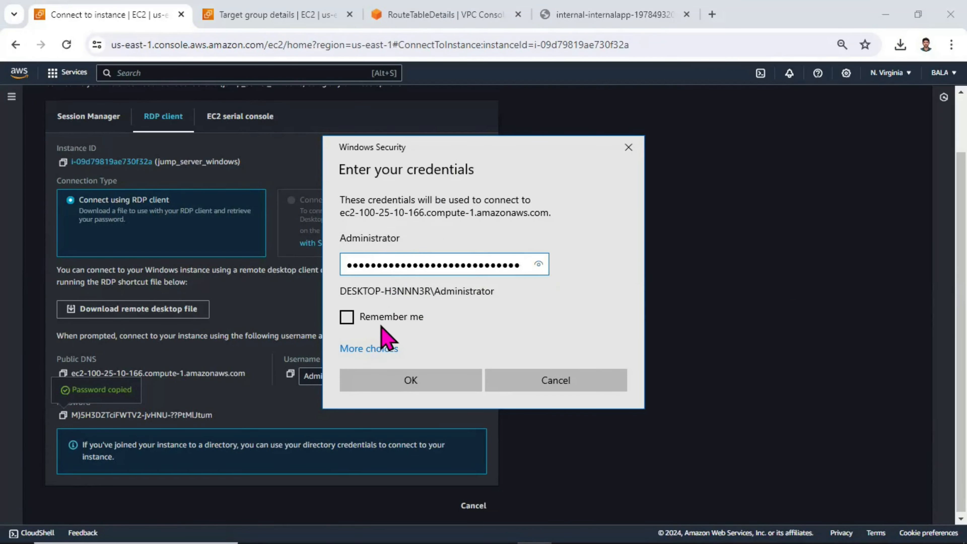
{"action": "left_click", "coordinate": [438, 383]}
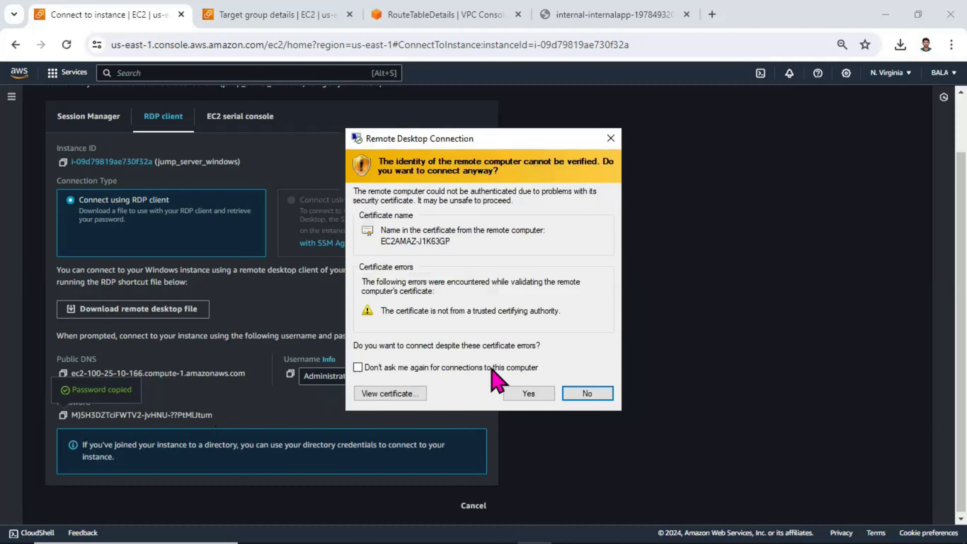
{"action": "left_click", "coordinate": [529, 394]}
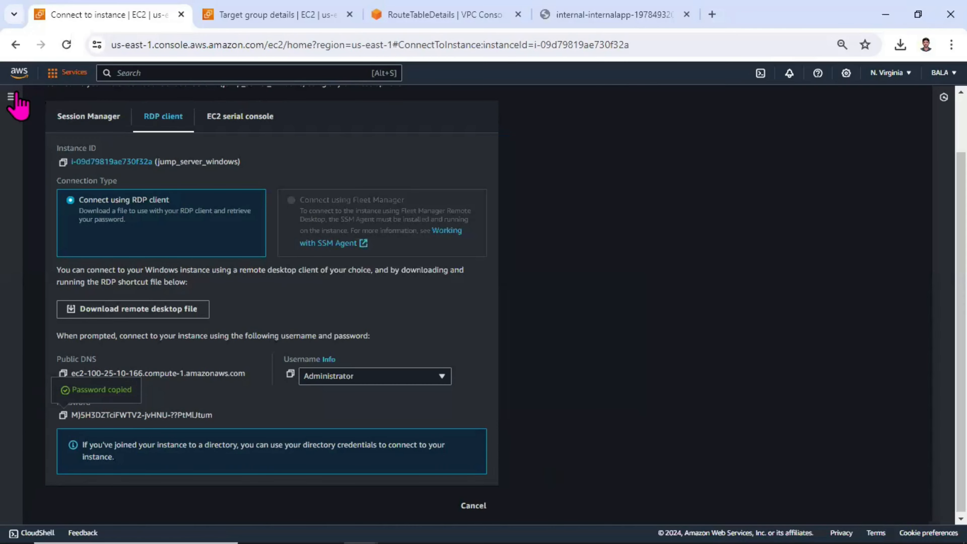
Return to the internalapp load balancer's details and copy its DNS name again.
{"action": "left_click", "coordinate": [17, 100]}
{"action": "left_click_drag", "start_coordinate": [133, 225], "coordinate": [131, 382]}
{"action": "left_click", "coordinate": [42, 380]}
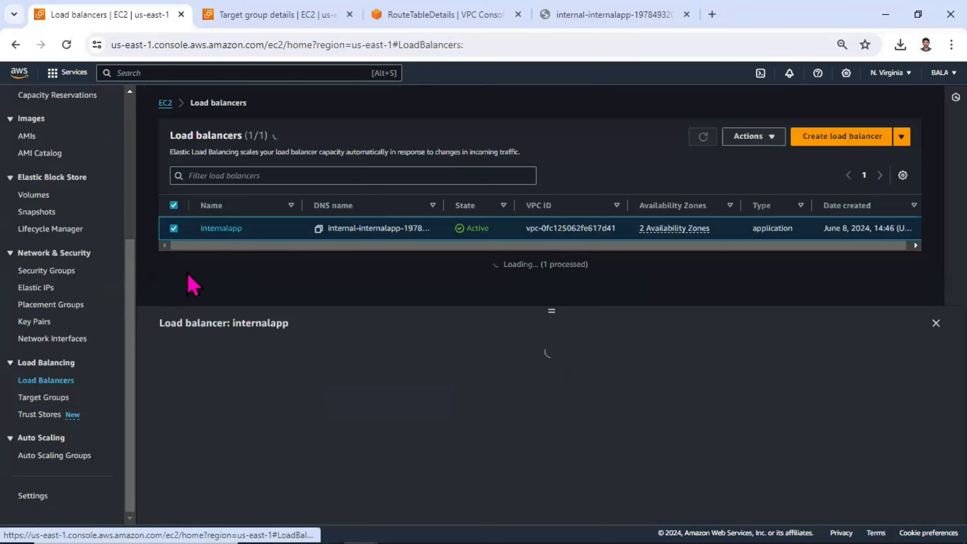
{"action": "left_click", "coordinate": [221, 229]}
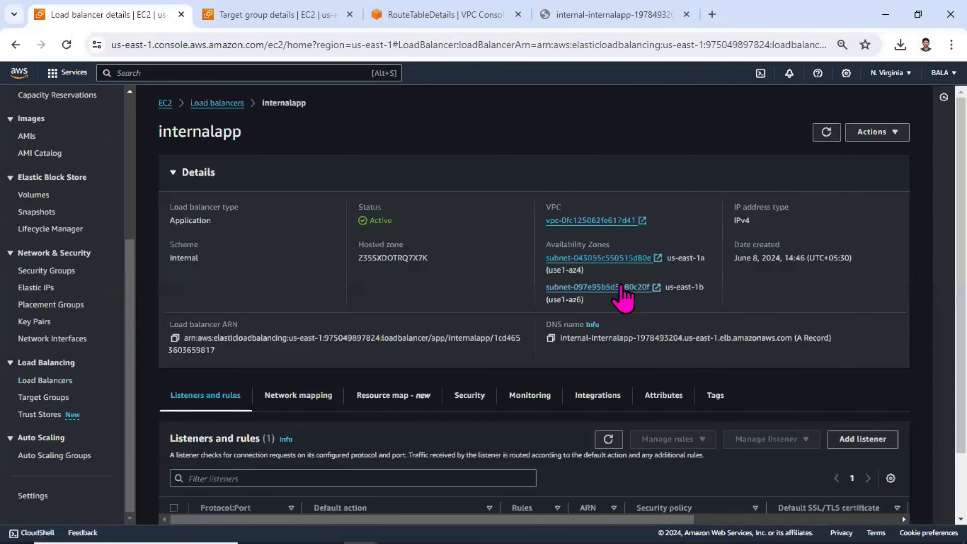
{"action": "left_click", "coordinate": [551, 339]}
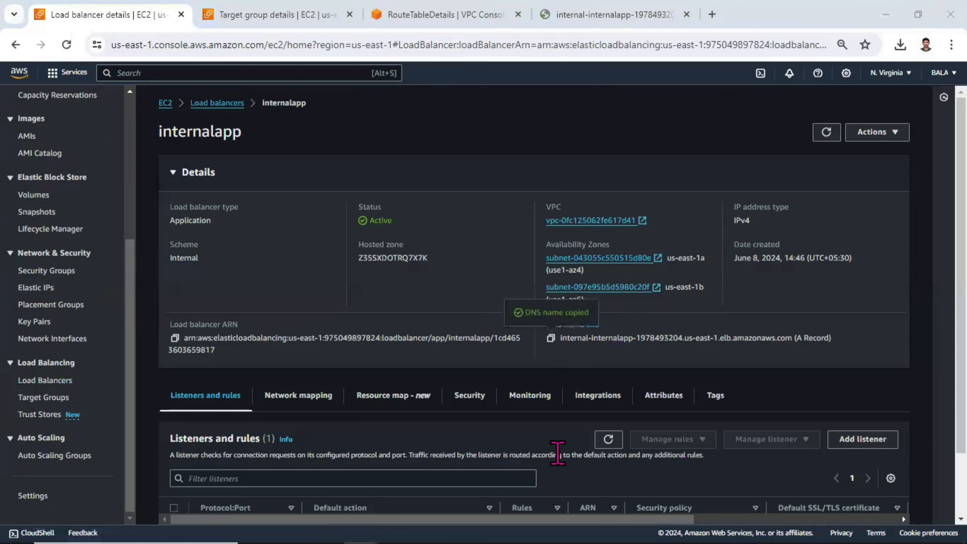
In the remote Windows session, open Microsoft Edge and browse to the load balancer's DNS name over http.
{"action": "key", "text": "alt+Tab"}
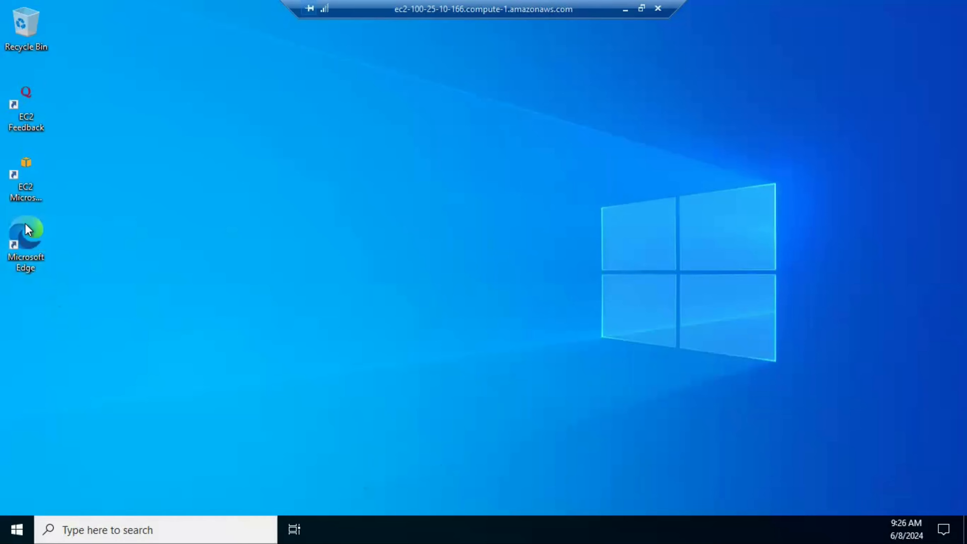
{"action": "double_click", "coordinate": [35, 240]}
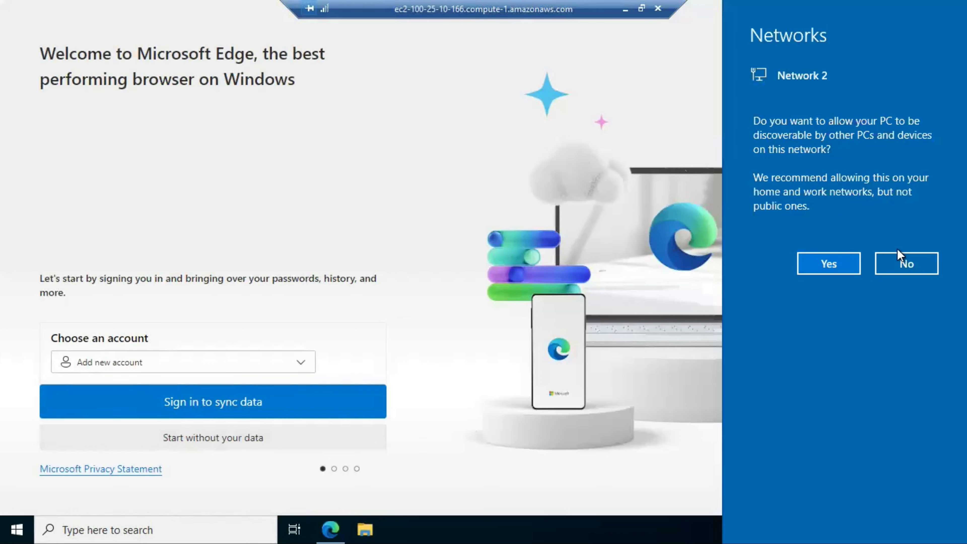
{"action": "left_click", "coordinate": [916, 270]}
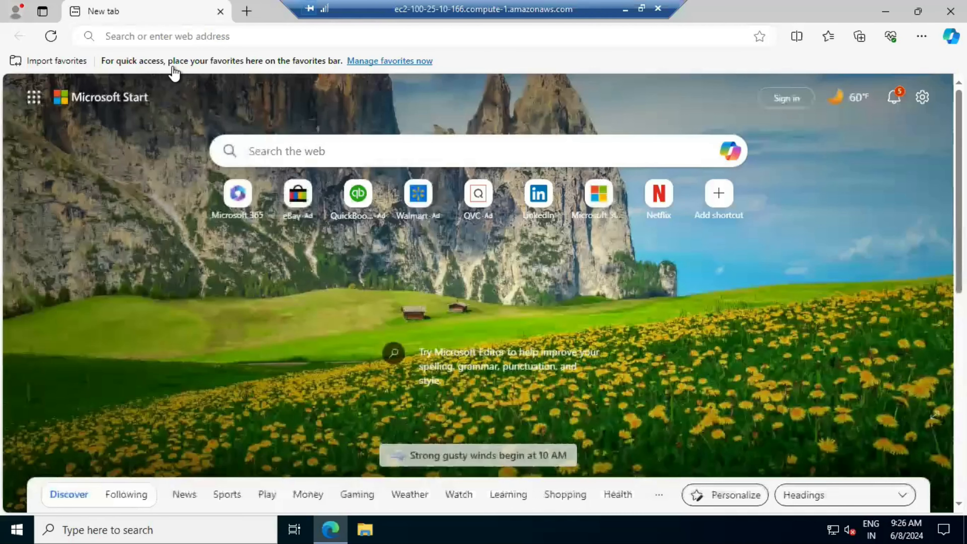
{"action": "left_click", "coordinate": [153, 36]}
{"action": "type", "text": "htt"}
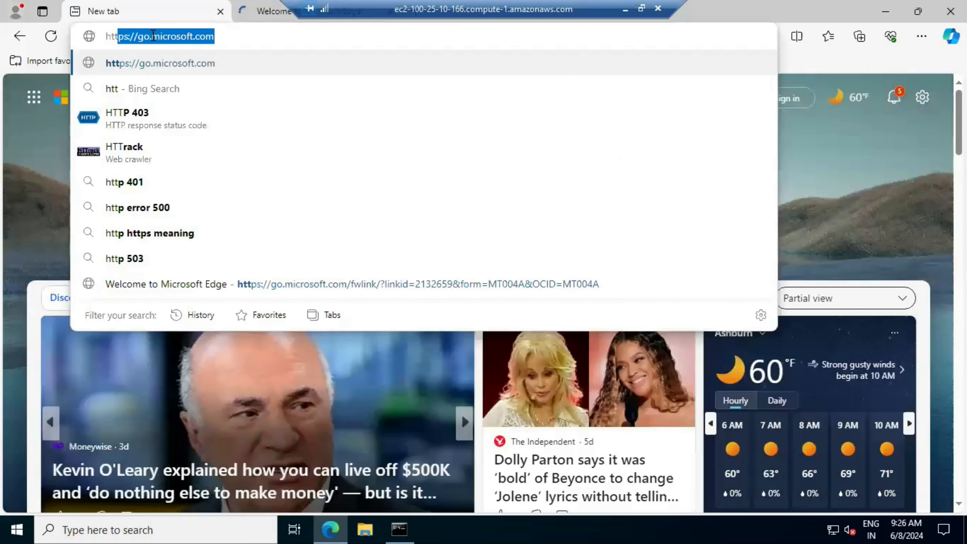
{"action": "type", "text": "p://"}
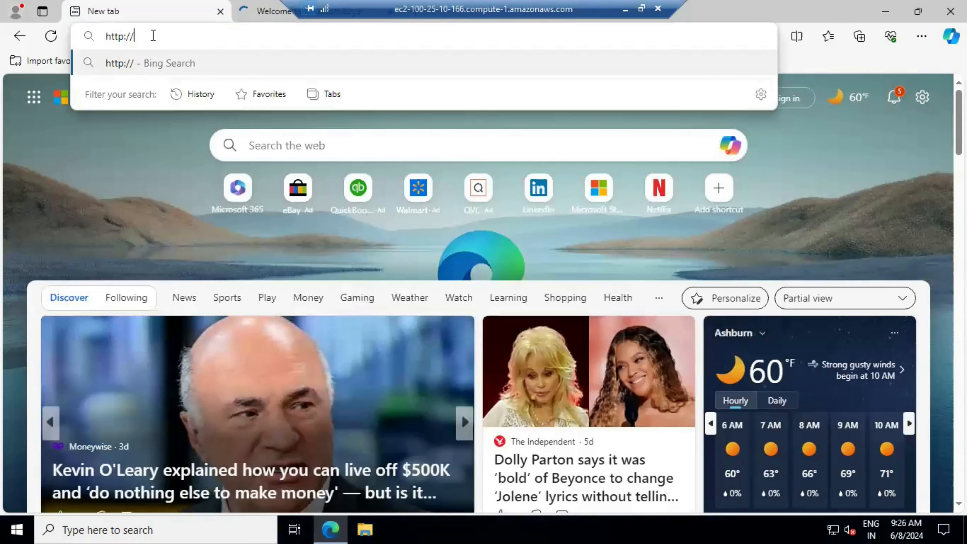
{"action": "key", "text": "ctrl+v"}
{"action": "key", "text": "Return"}
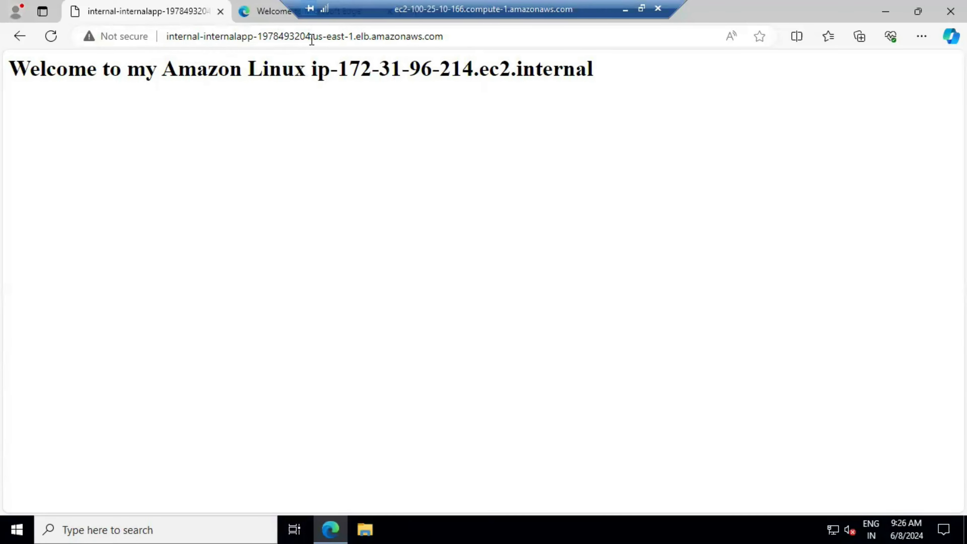
Reload the page several times to check which backend instance answers each request.
{"action": "left_click", "coordinate": [429, 38]}
{"action": "left_click_drag", "start_coordinate": [462, 69], "coordinate": [349, 69]}
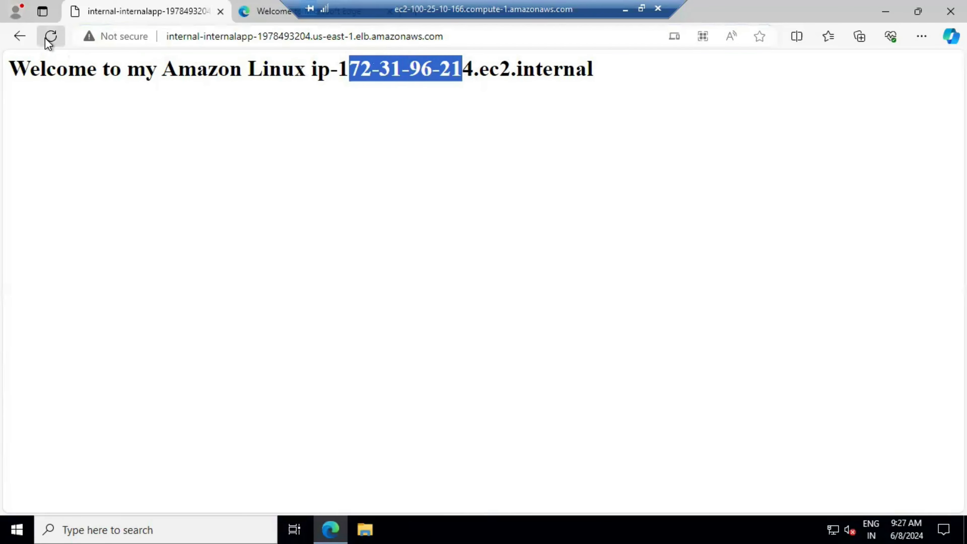
{"action": "left_click", "coordinate": [46, 39]}
{"action": "left_click", "coordinate": [46, 38]}
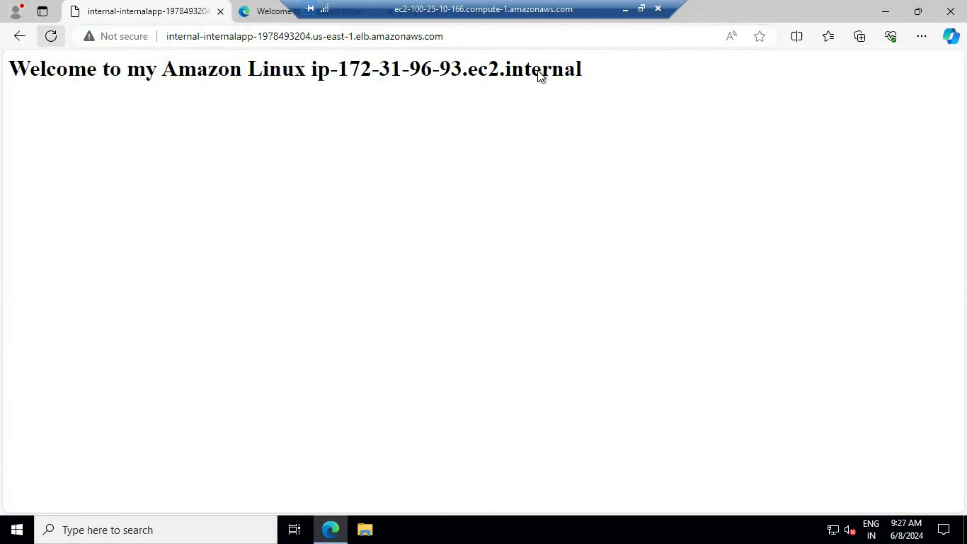
{"action": "left_click_drag", "start_coordinate": [478, 69], "coordinate": [329, 69]}
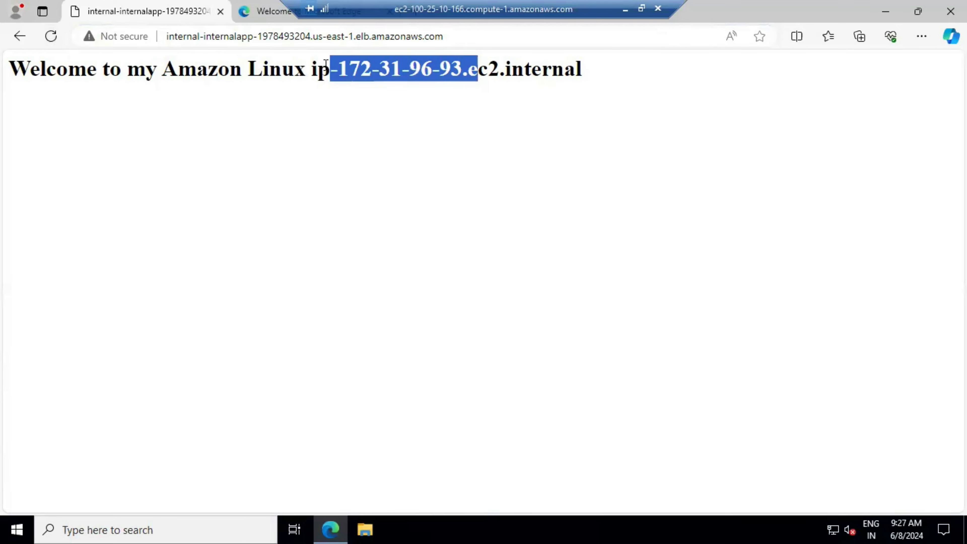
{"action": "left_click", "coordinate": [466, 38]}
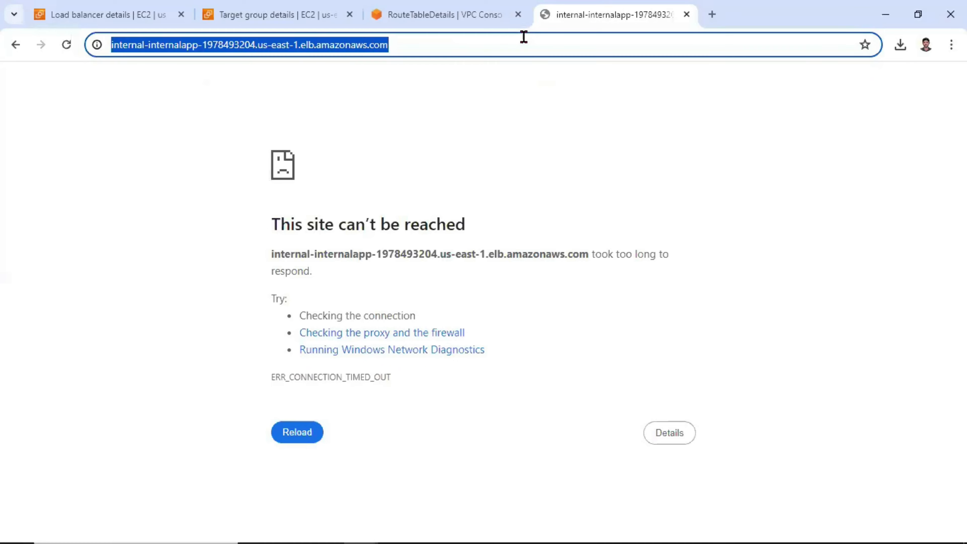
{"action": "type", "text": "http"}
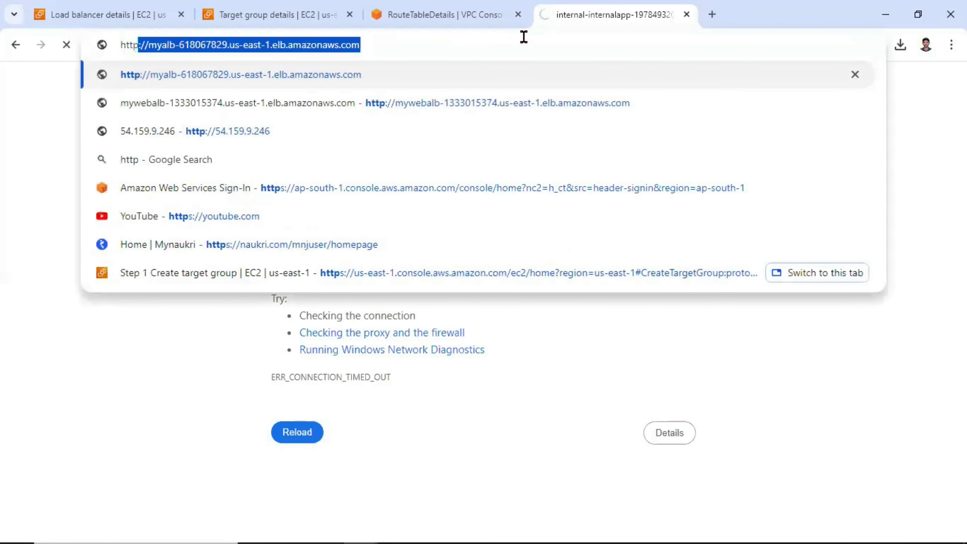
{"action": "type", "text": ":"}
{"action": "key", "text": "Escape"}
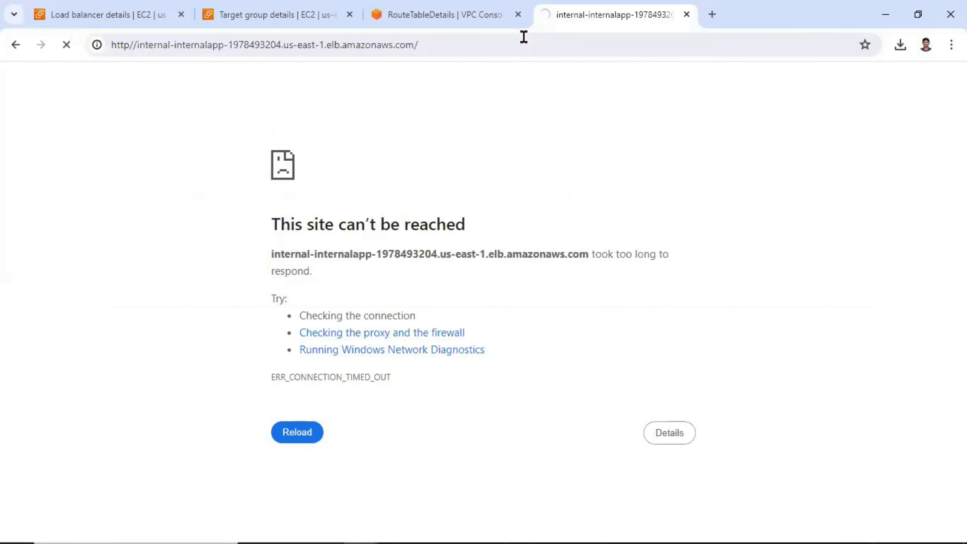